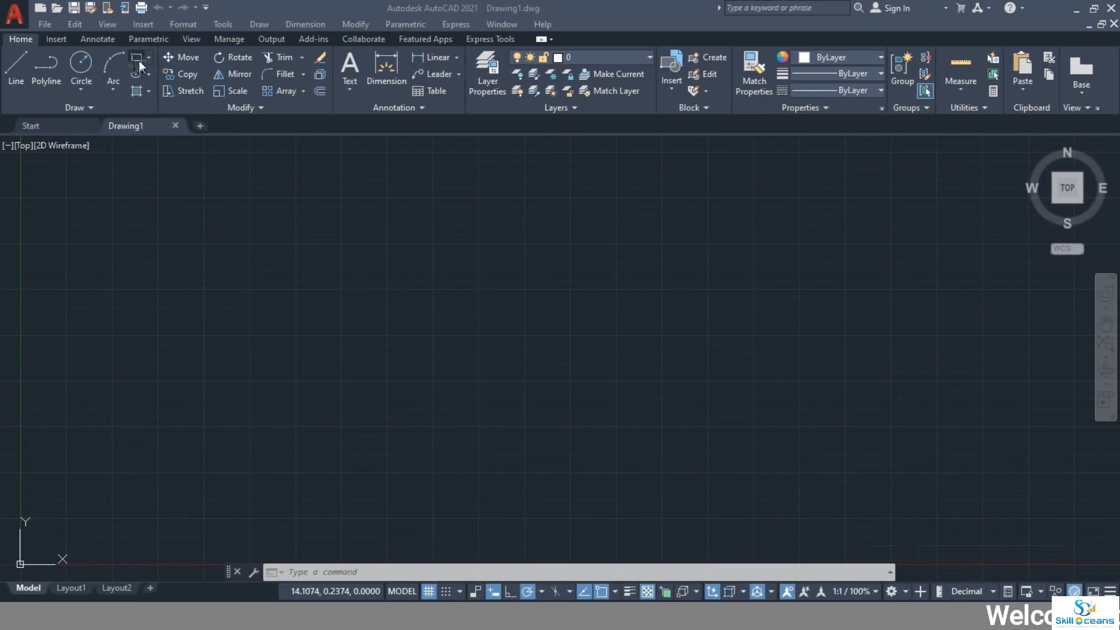
Start a rectangle with the REC command and place its first corner in the empty drawing area.
left_click(75, 95)
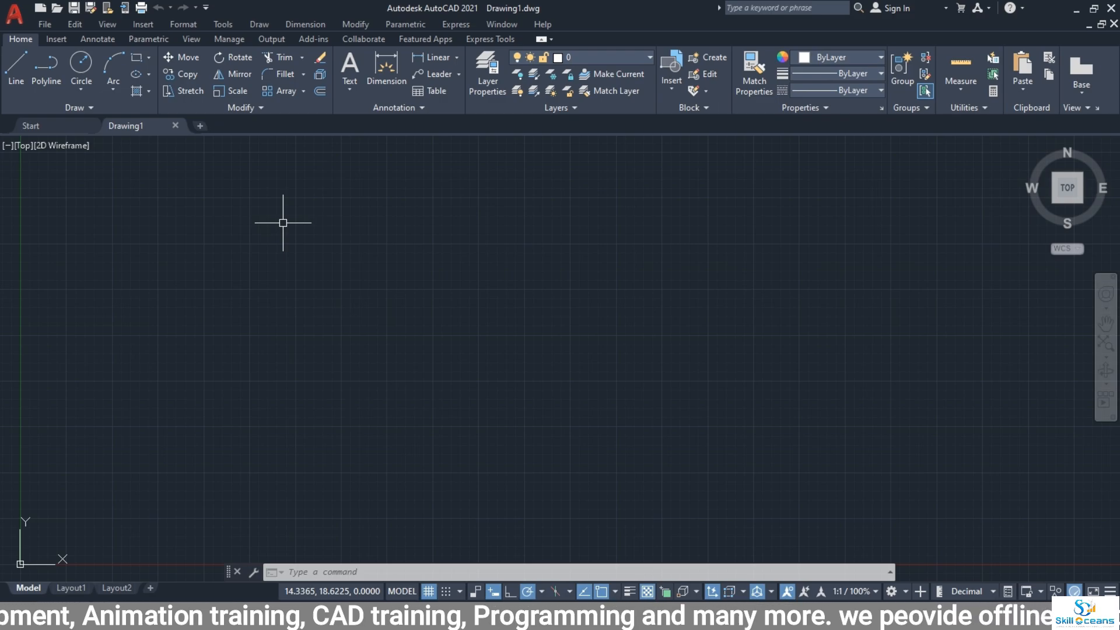
type("rec")
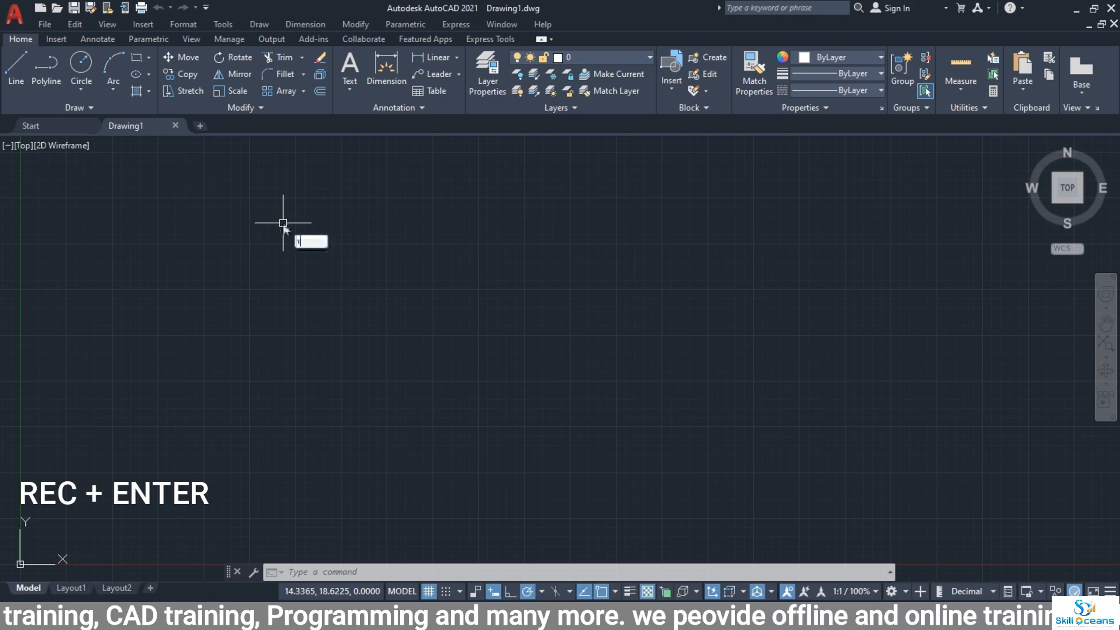
key("Return")
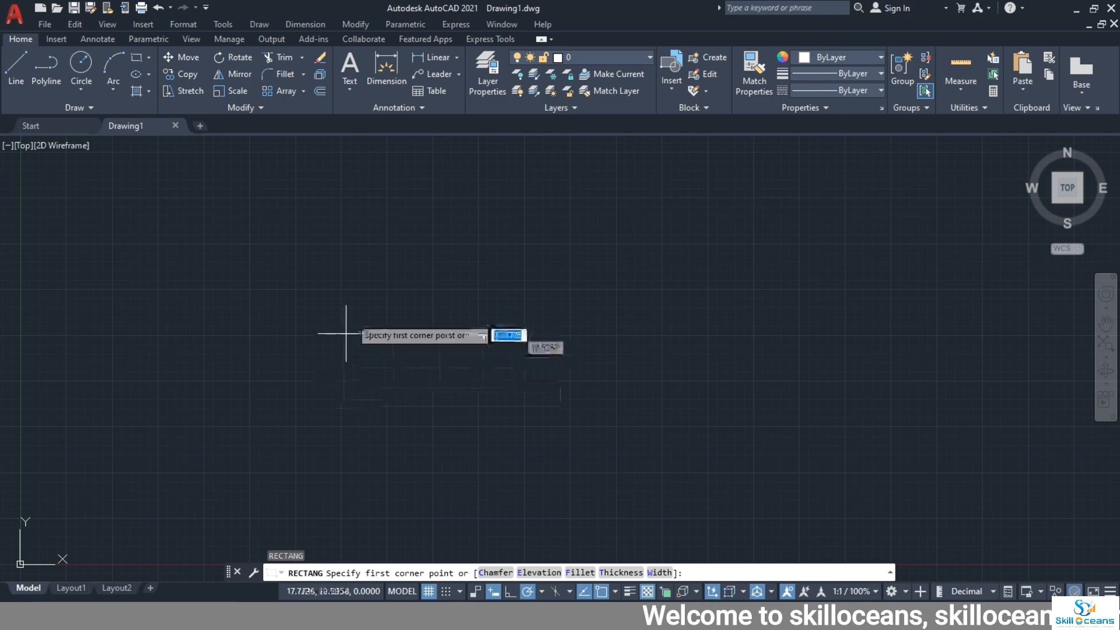
left_click(311, 382)
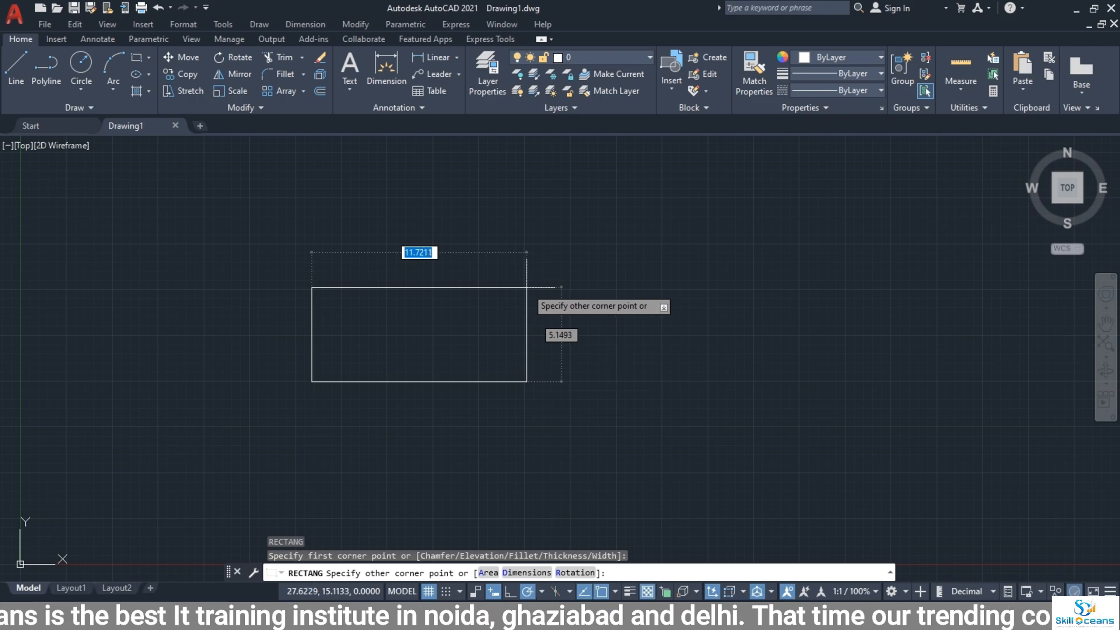
scroll(496, 277, "up", 2)
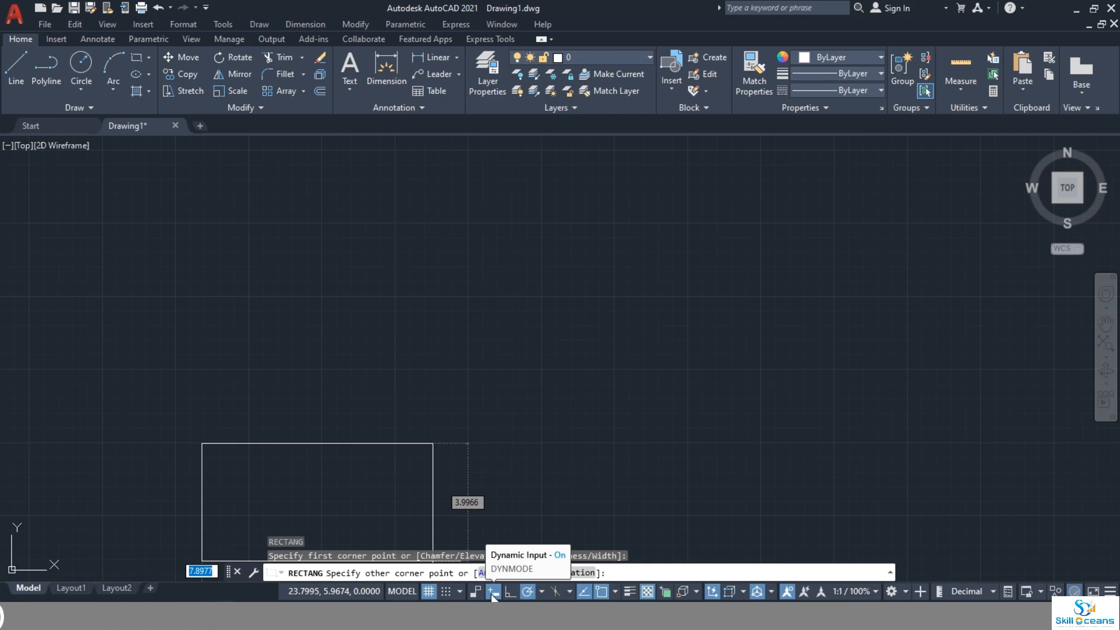
Switch Dynamic Input off and back on while the rectangle's opposite corner is still open.
left_click(493, 592)
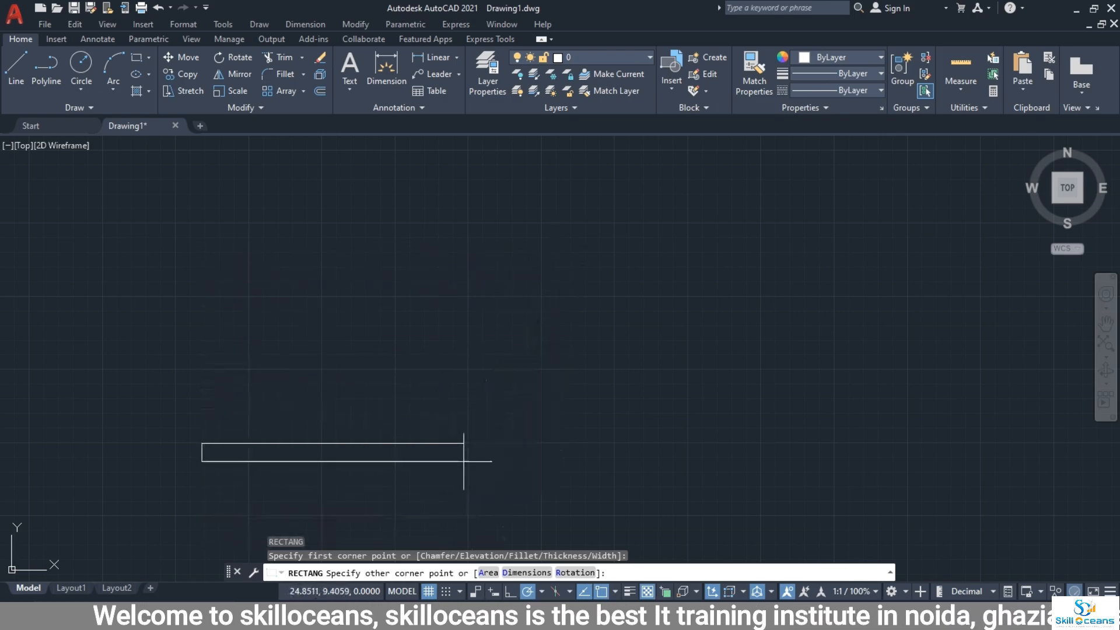
middle_click_drag(463, 461, 634, 337)
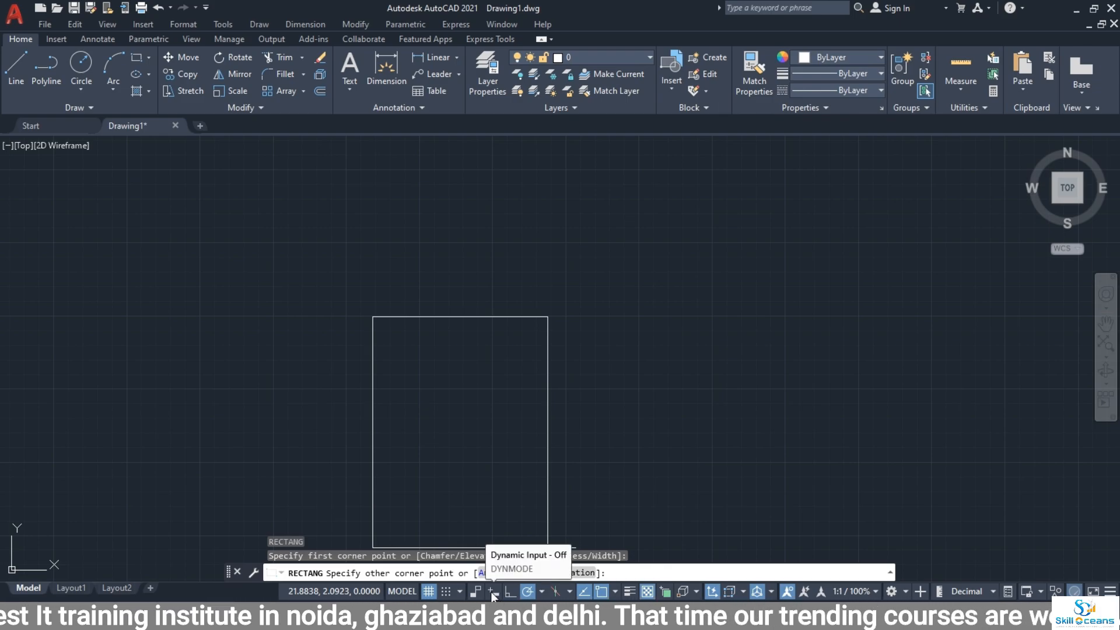
middle_click_drag(595, 263, 628, 354)
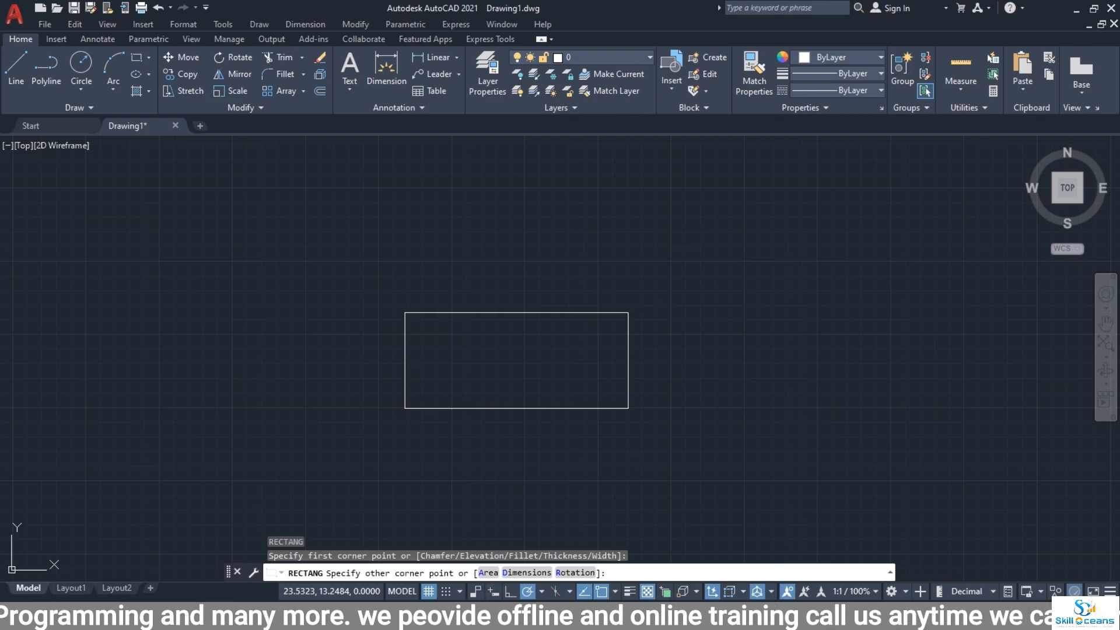
key("F12")
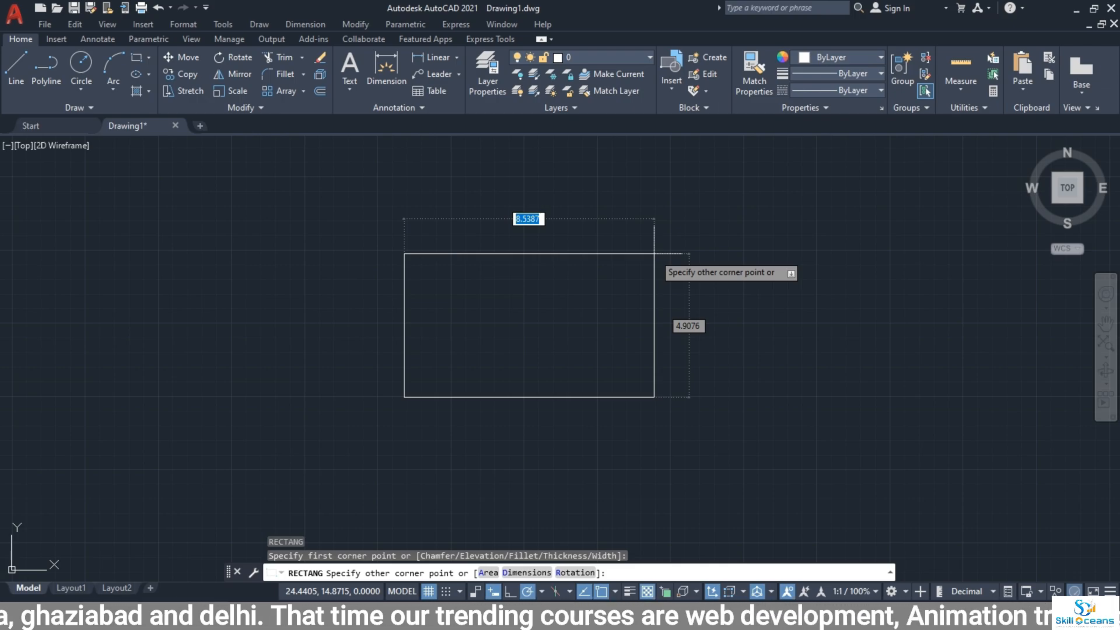
Finish the rectangle as a square with a width of 100 and a height of 100.
type("100")
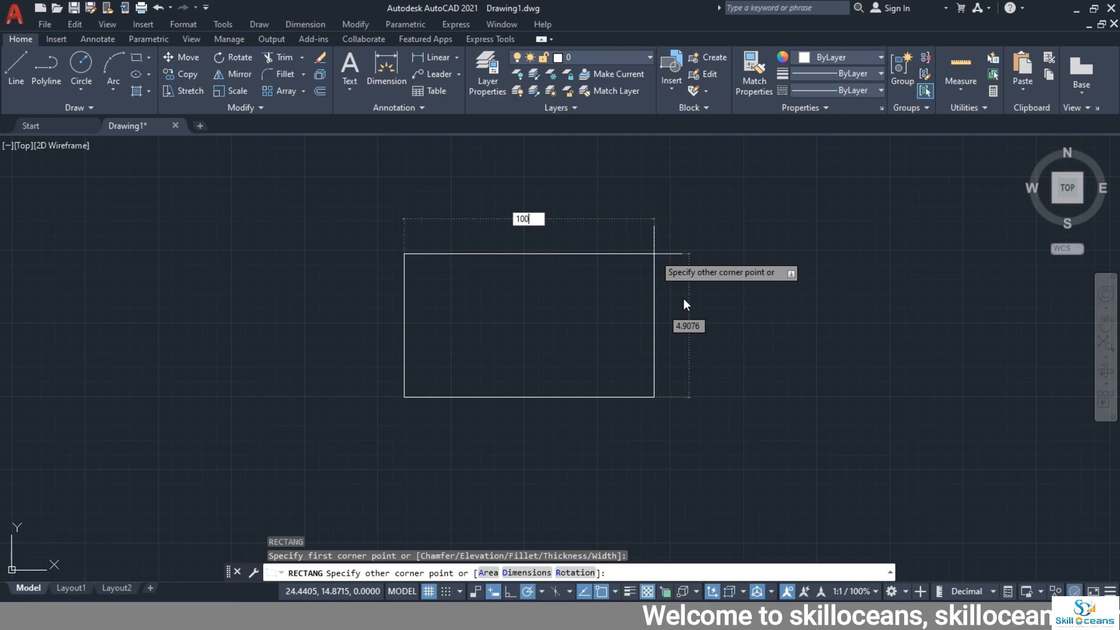
key("Tab")
scroll(684, 297, "down", 5)
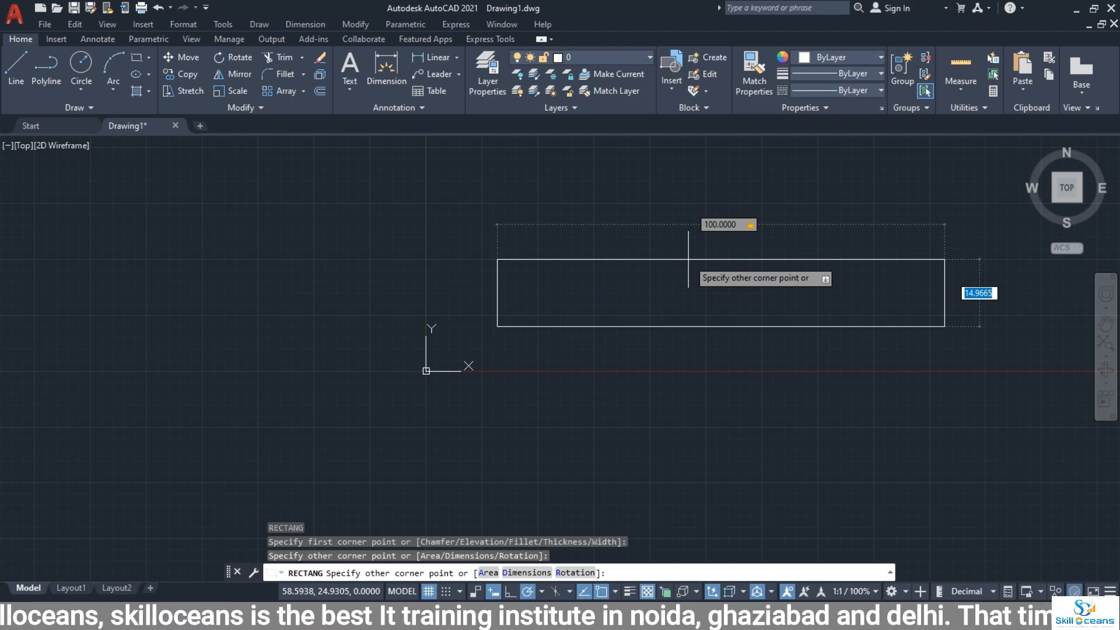
type("100")
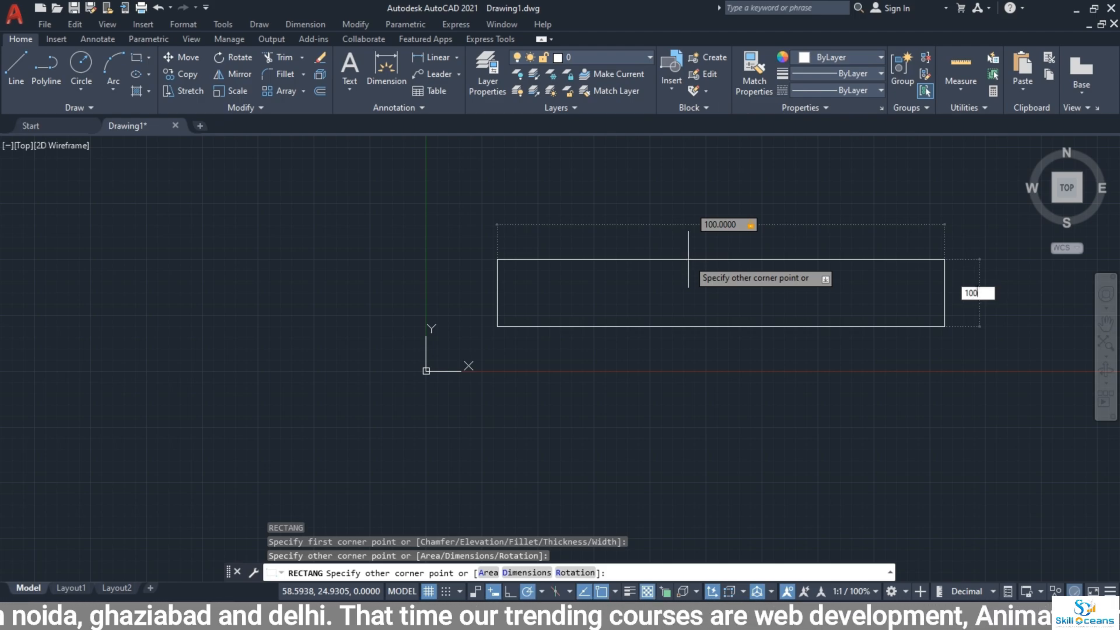
type("100")
key("Return")
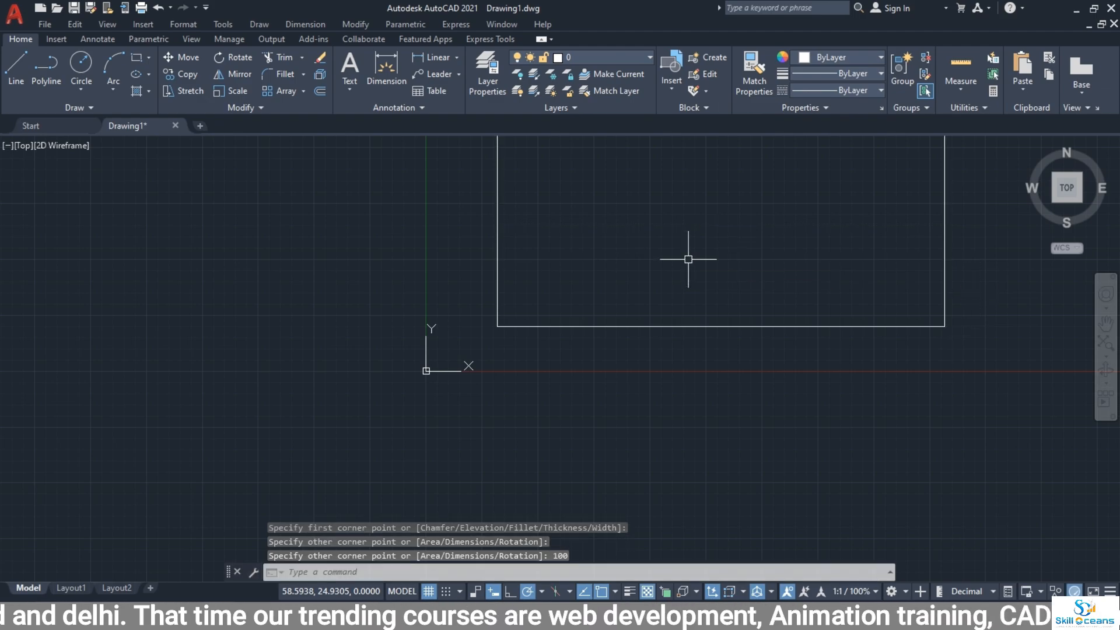
Explode the 100 by 100 square into separate lines.
scroll(532, 392, "down", 6)
scroll(599, 321, "up", 2)
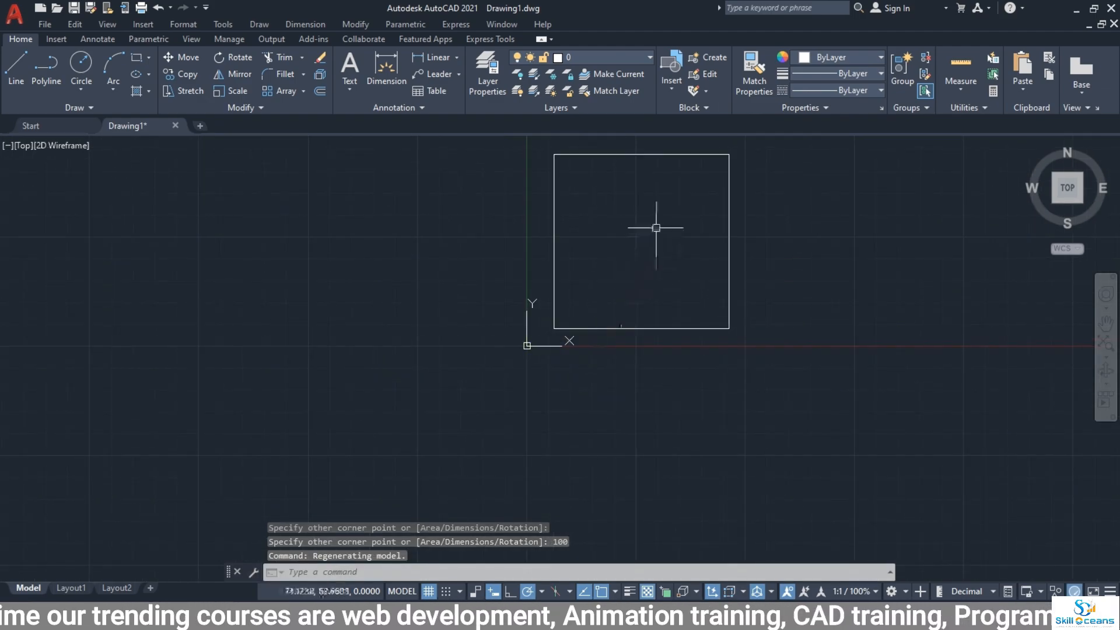
mouse_move(654, 227)
middle_mouse_down()
mouse_move(357, 387)
mouse_move(391, 340)
middle_mouse_up()
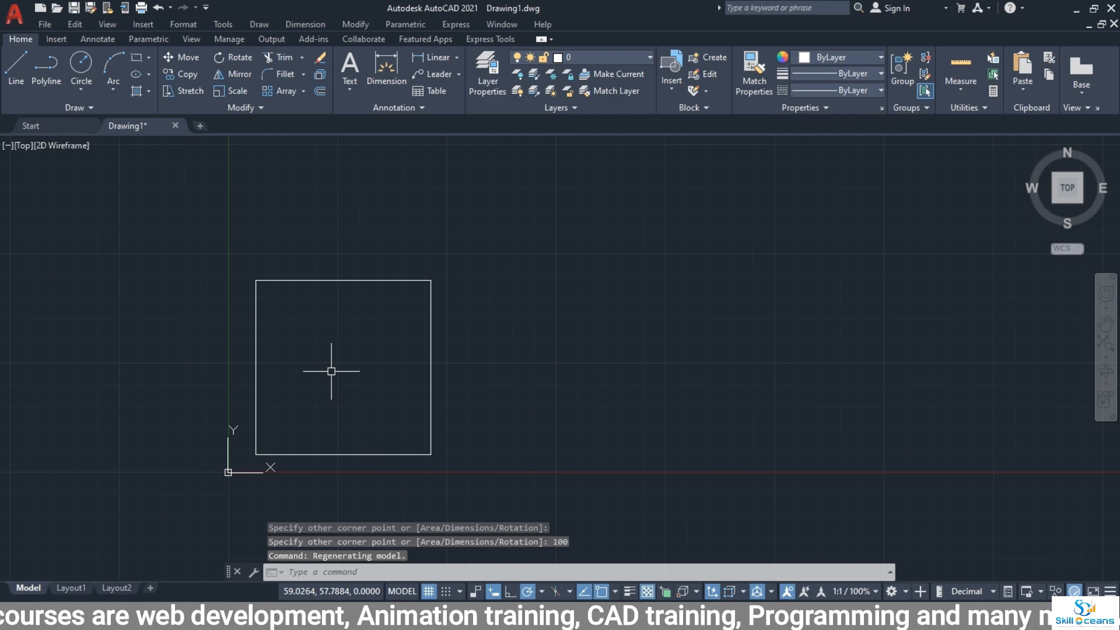
middle_click_drag(315, 325, 387, 307)
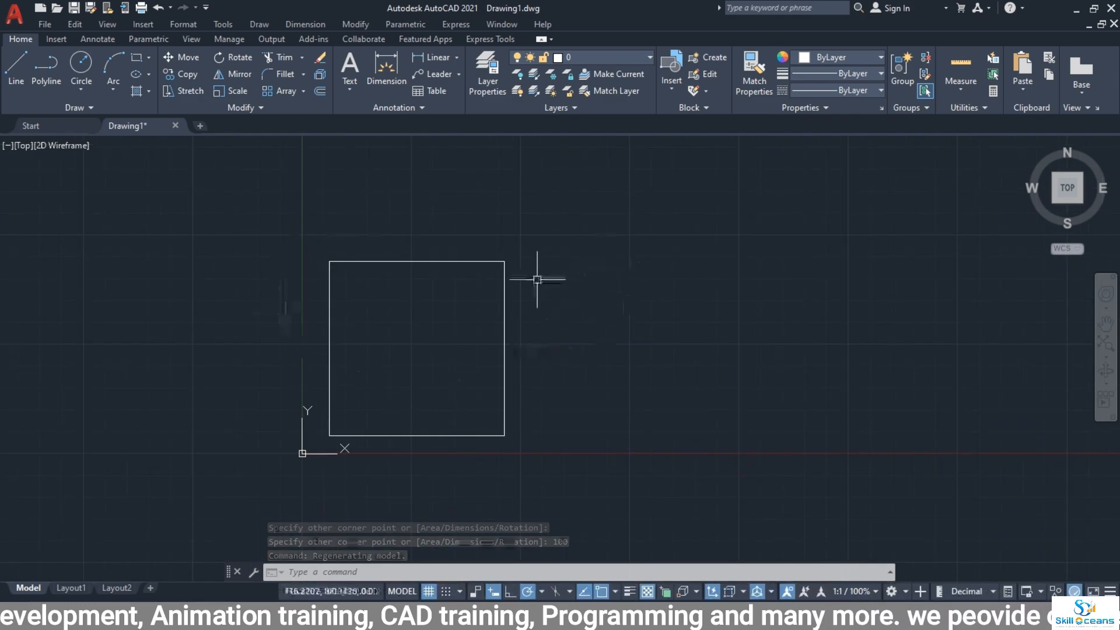
left_click(506, 305)
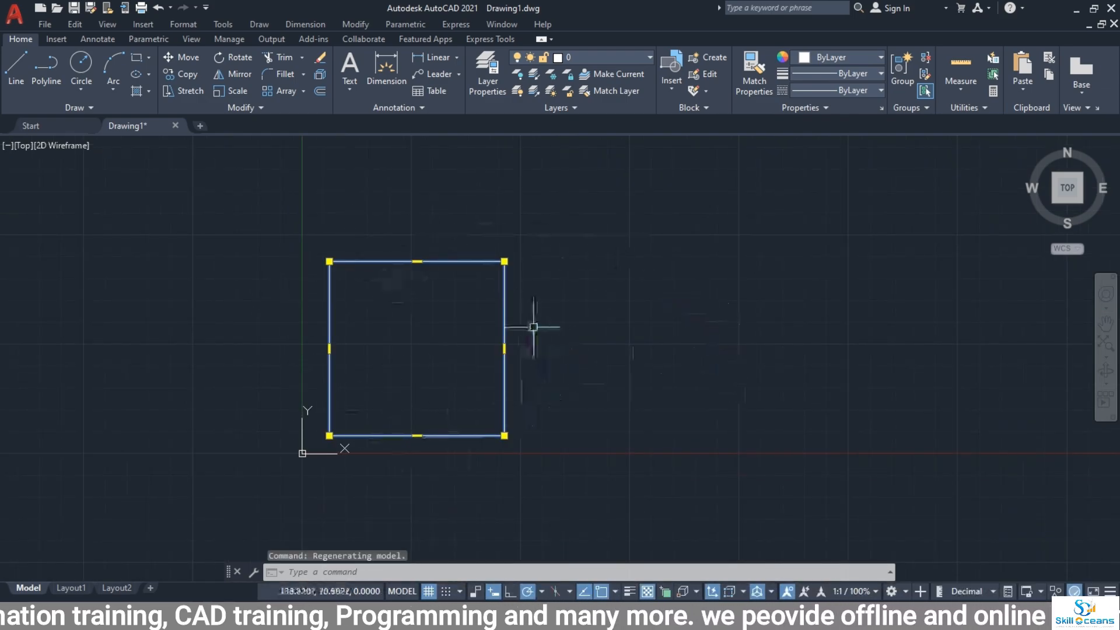
middle_click_drag(442, 298, 527, 274)
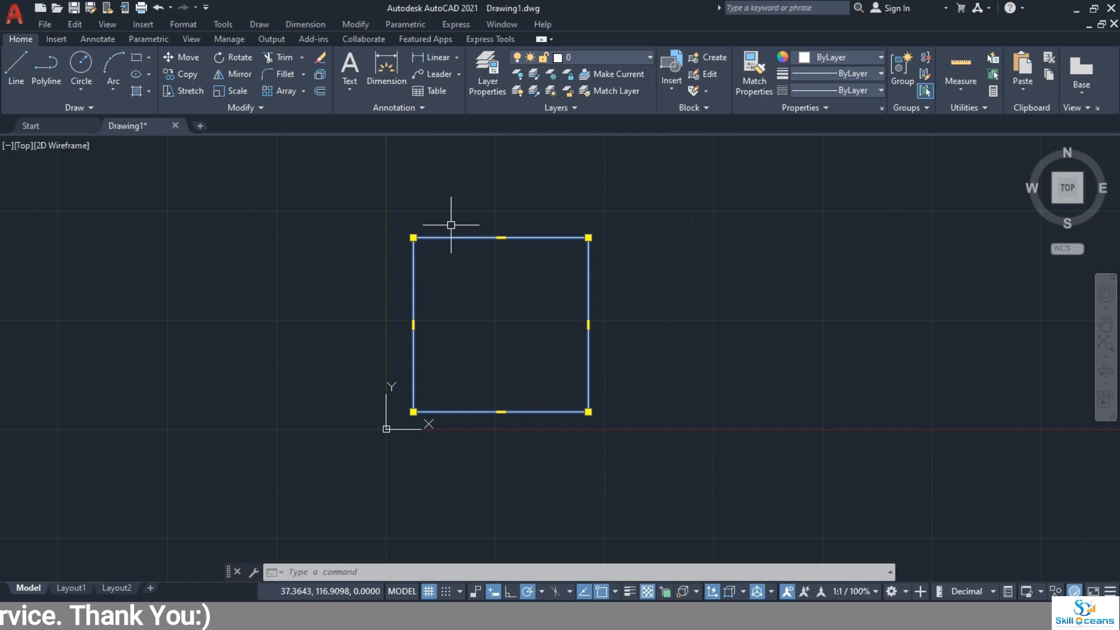
type("x")
key("Return")
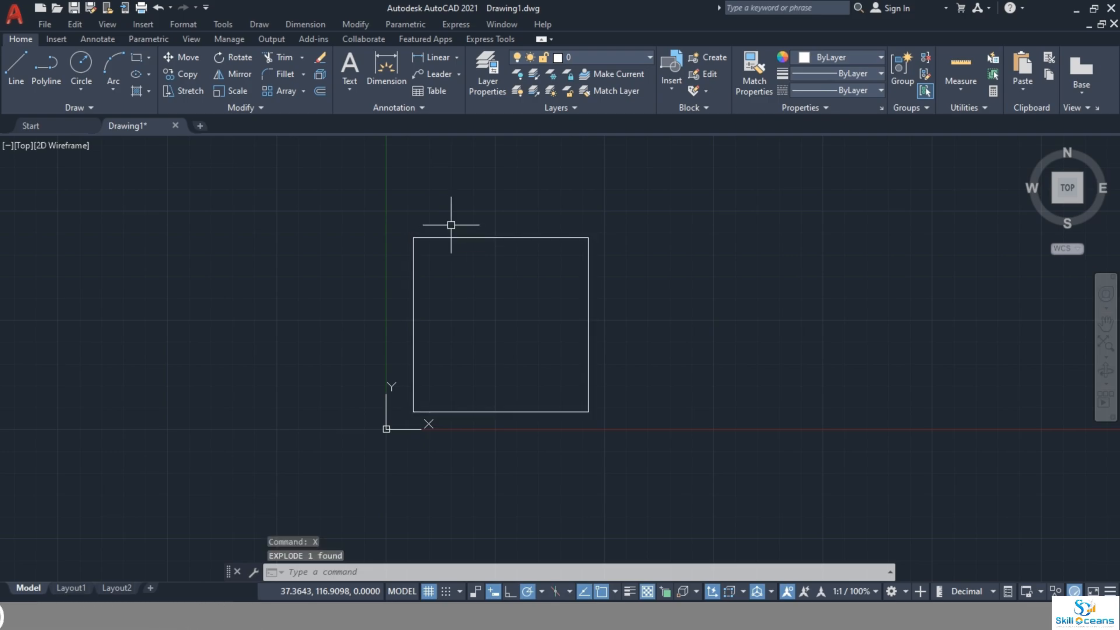
Select the four sides of the exploded square one by one to check that they are separate lines.
left_click(450, 237)
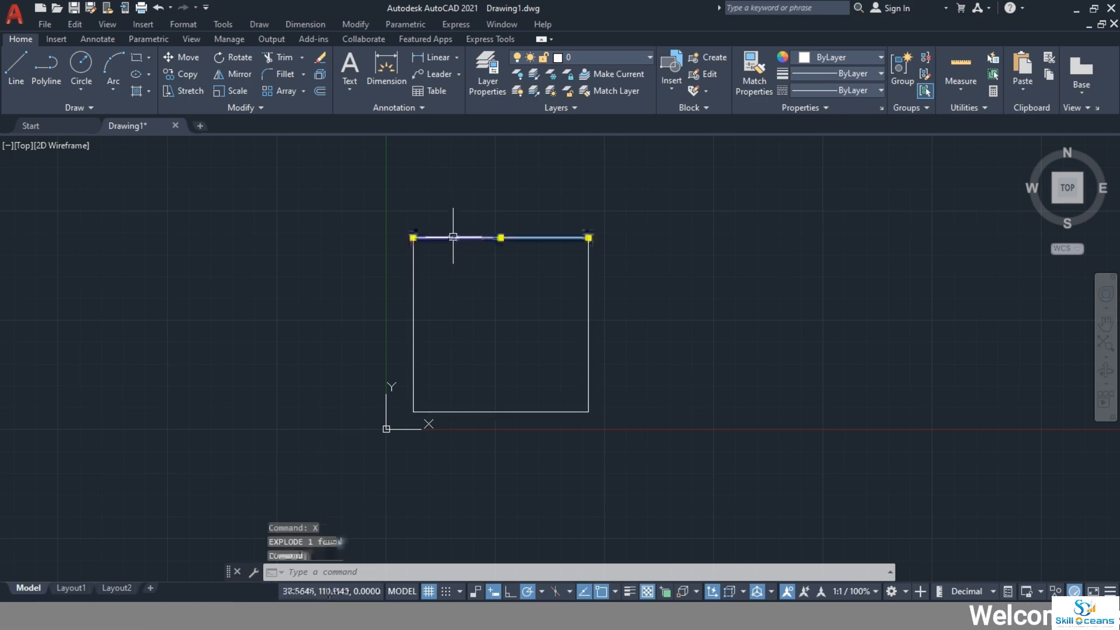
left_click(413, 287)
left_click(474, 411)
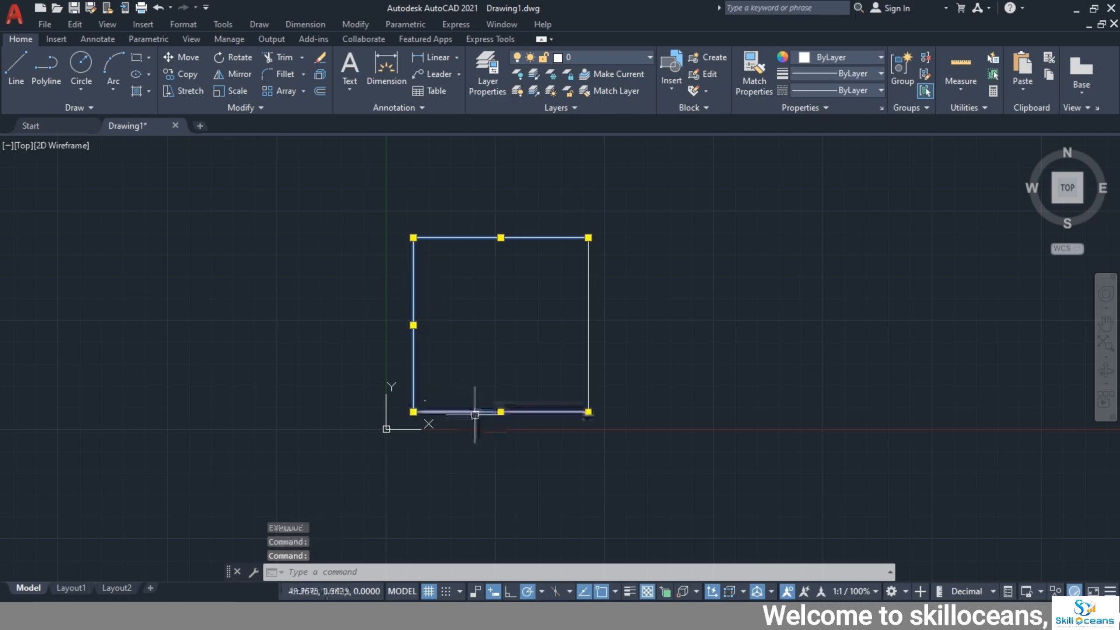
left_click(589, 371)
middle_click_drag(681, 374, 631, 406)
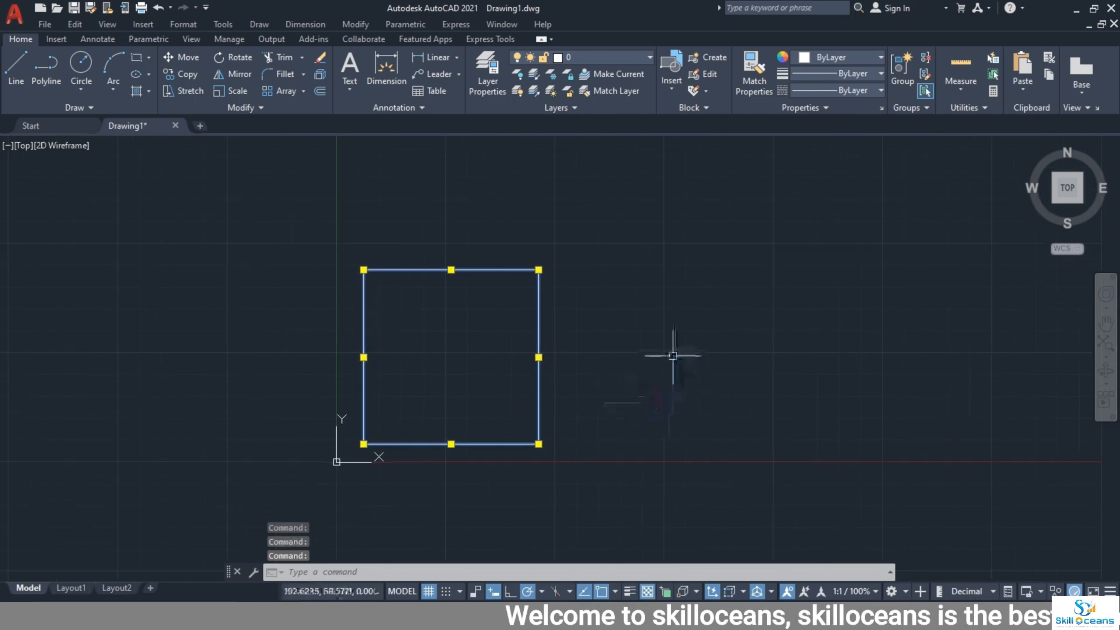
left_click(137, 58)
middle_click_drag(631, 366, 507, 295)
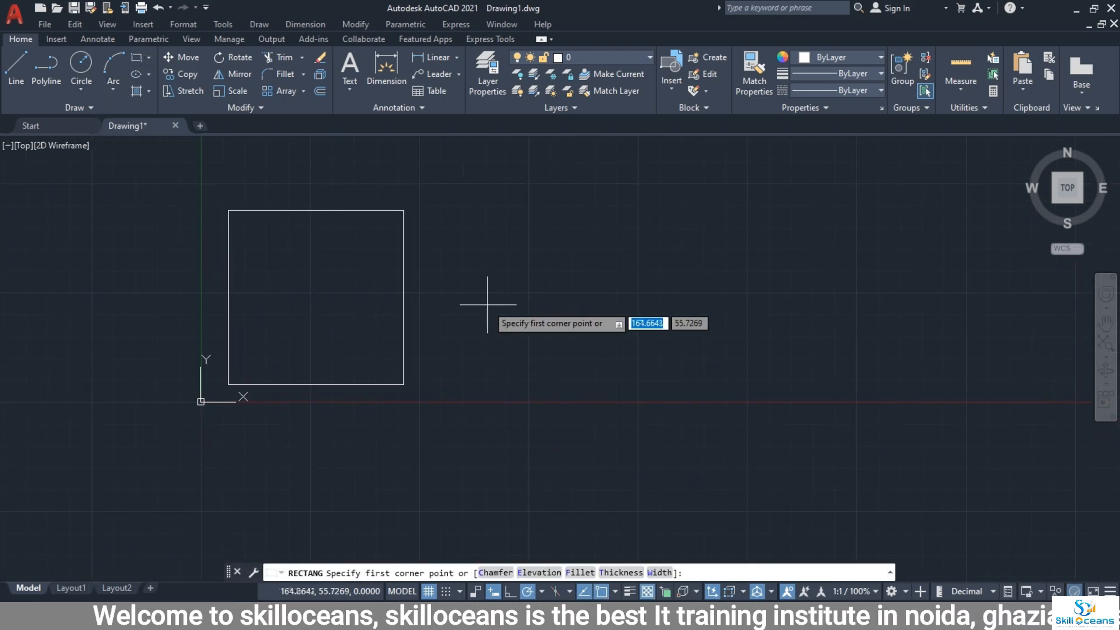
key("Escape")
Erase all four lines of the exploded square.
left_click(457, 190)
left_click(1, 464)
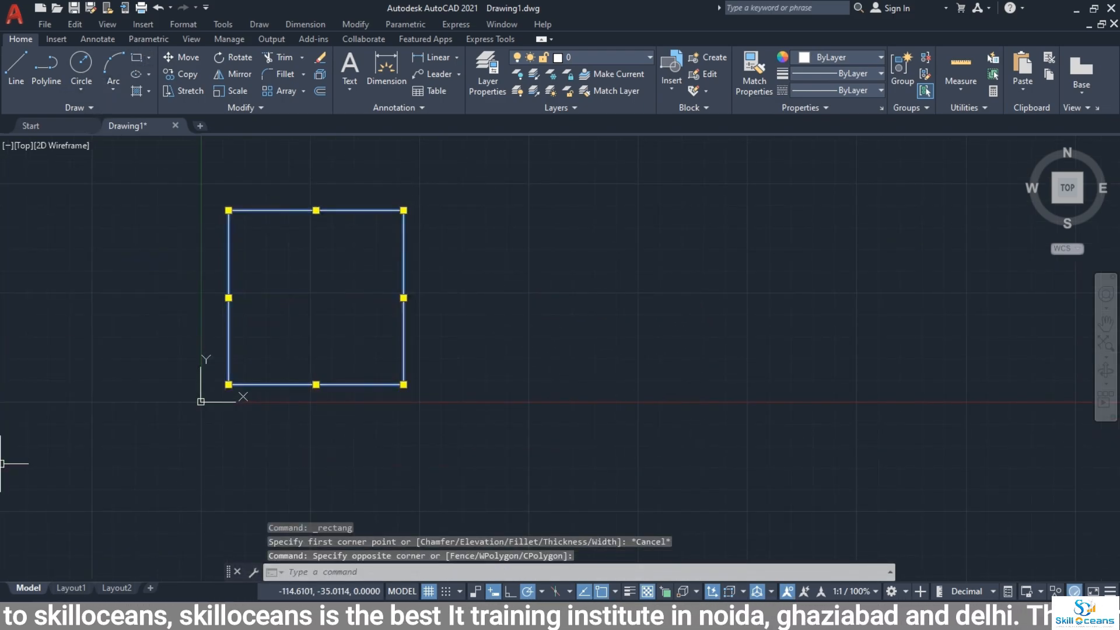
key("Delete")
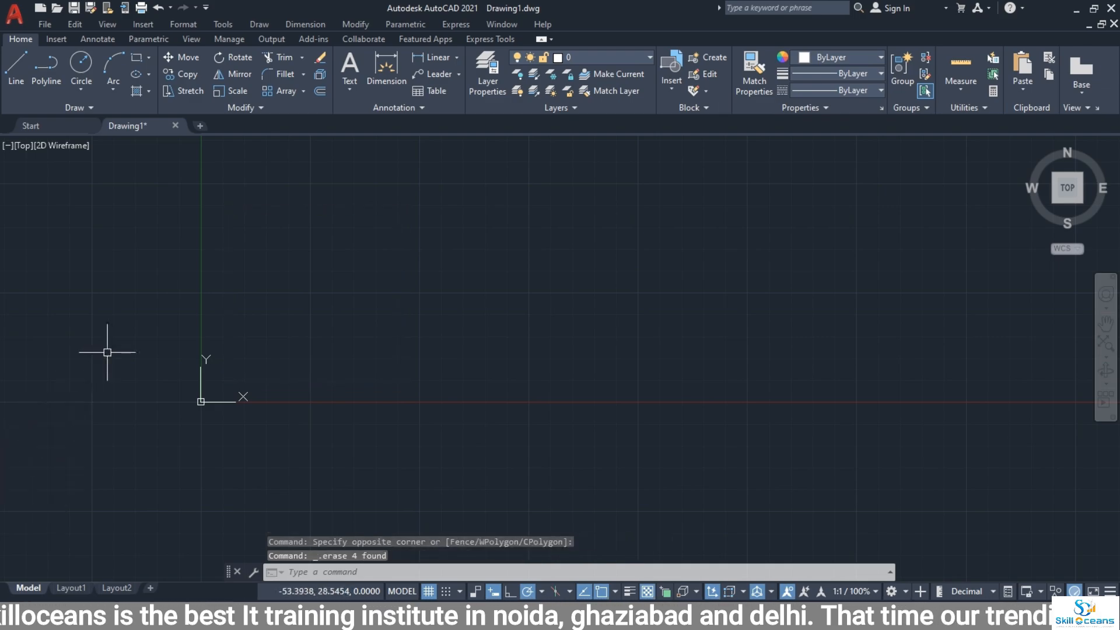
left_click(135, 57)
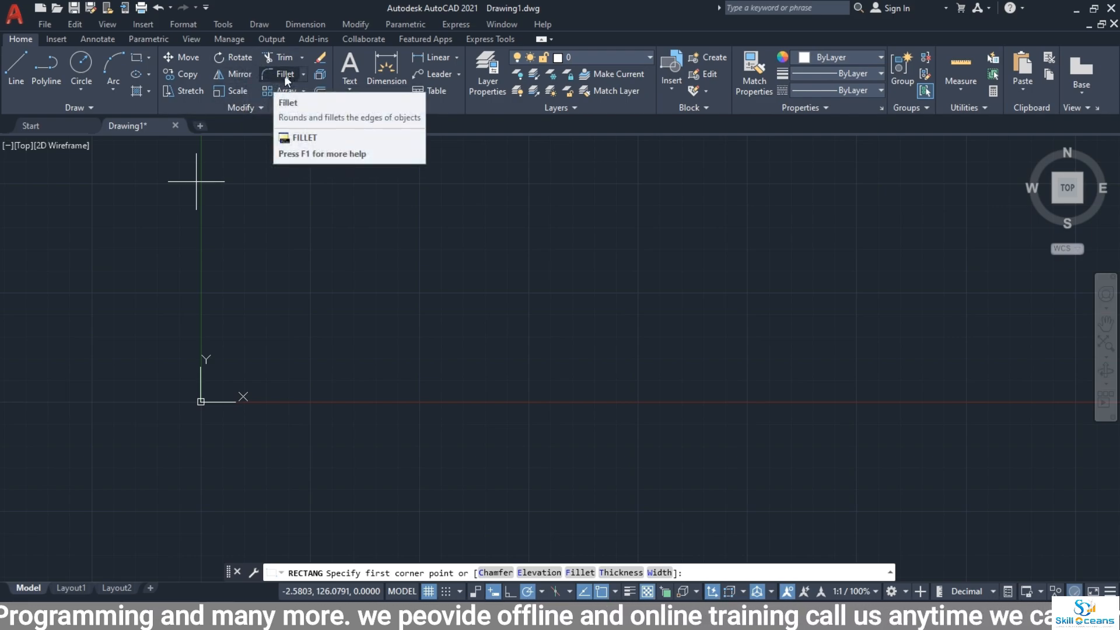
left_click(303, 74)
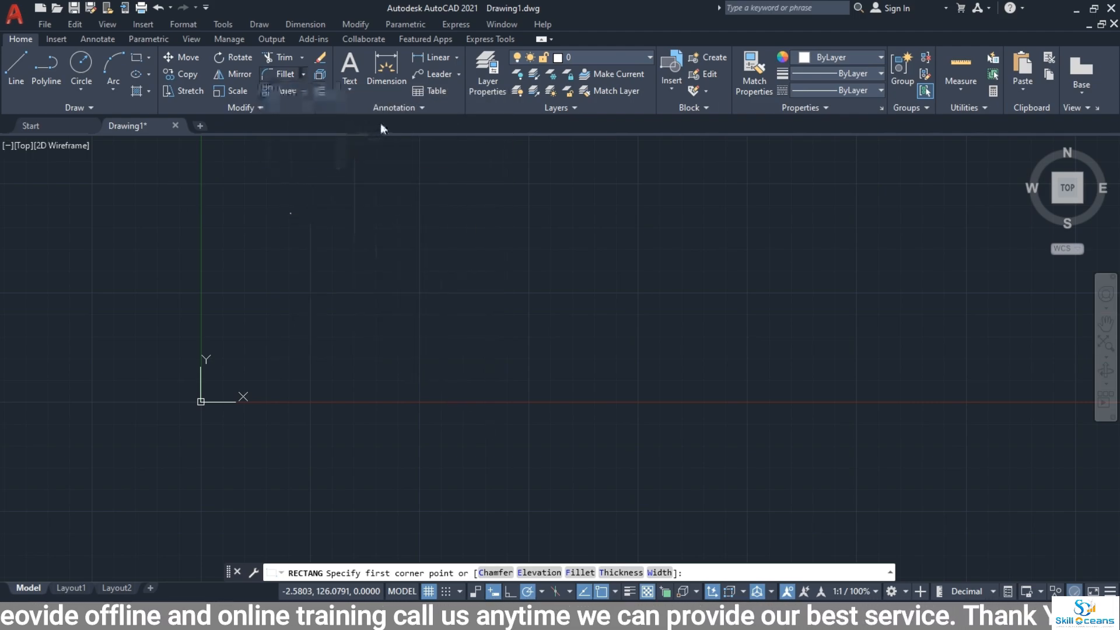
left_click(857, 109)
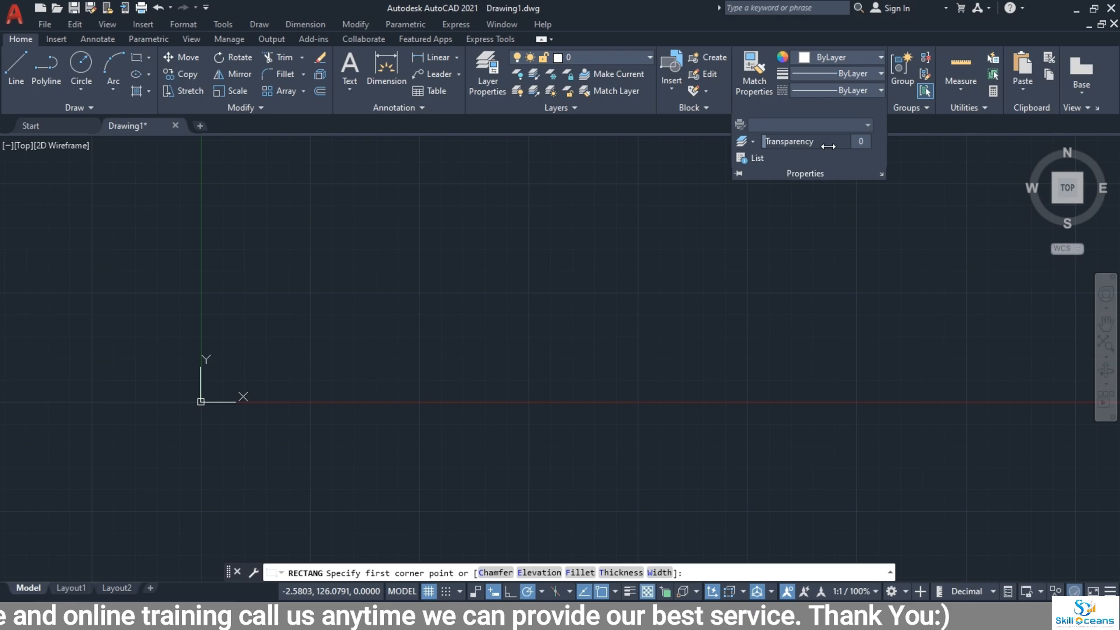
left_click(864, 74)
scroll(826, 250, "down", 2)
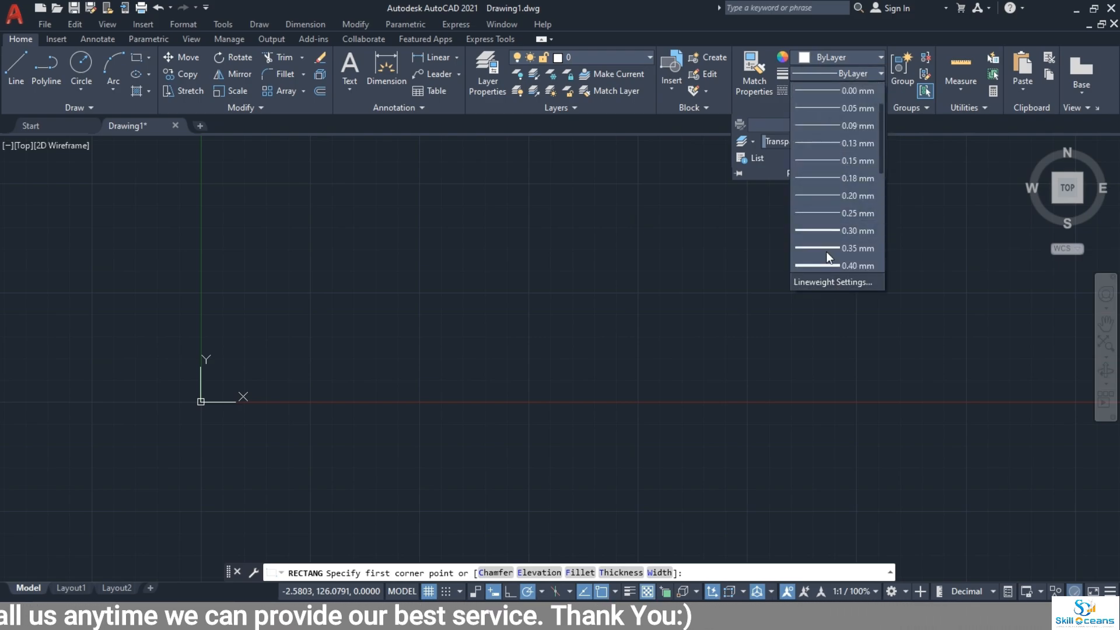
left_click(625, 119)
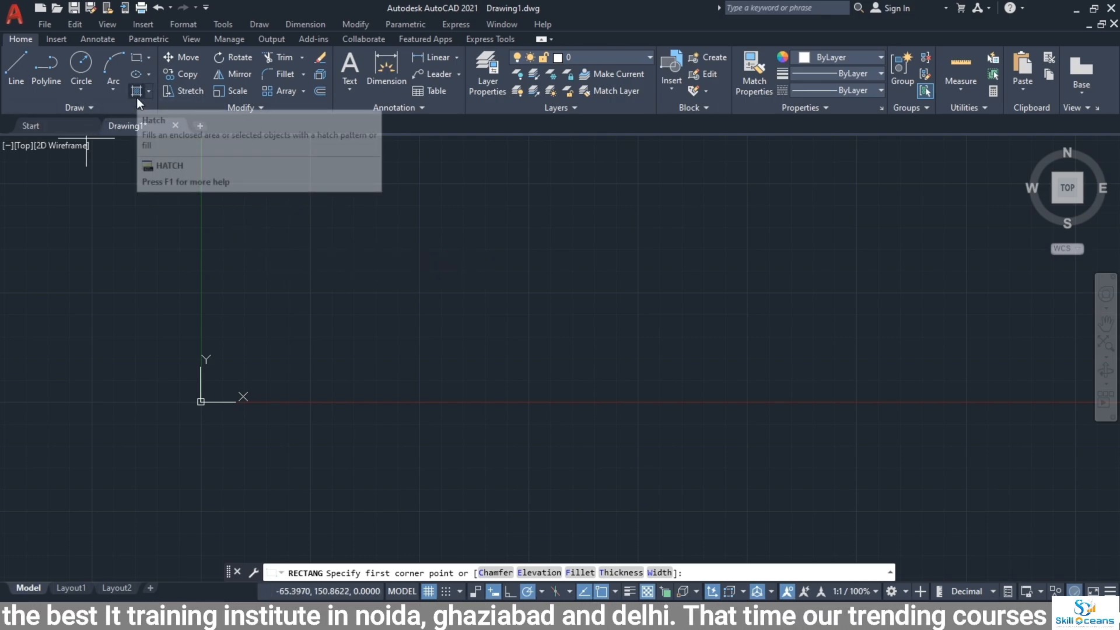
key("Escape")
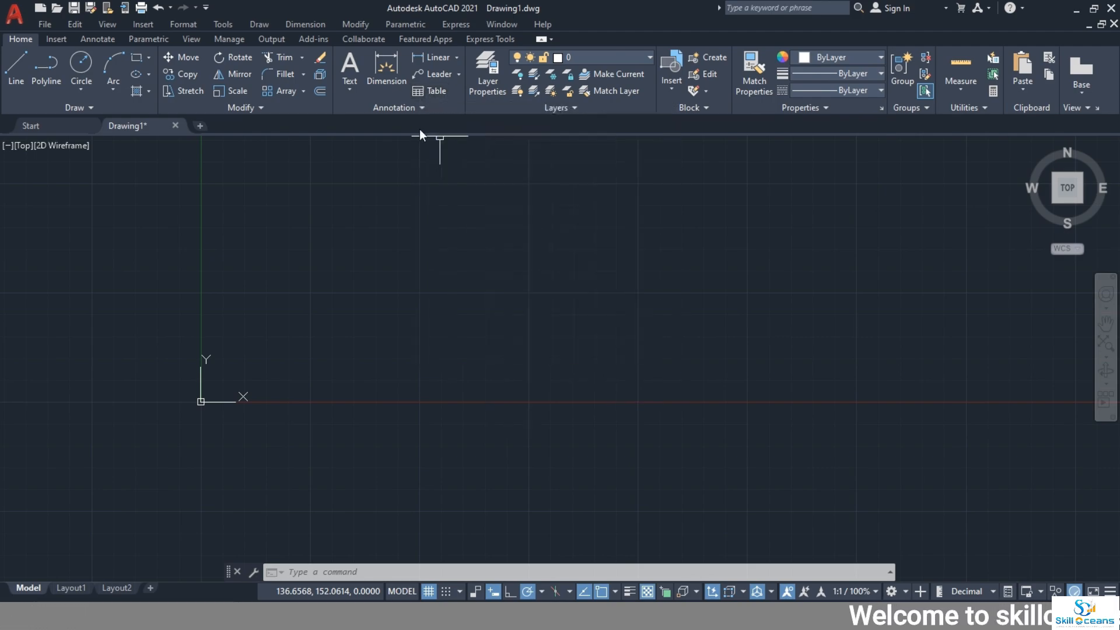
Draw a rectangle 100 wide and 250 high, starting from a point to the upper right of the origin.
left_click(135, 58)
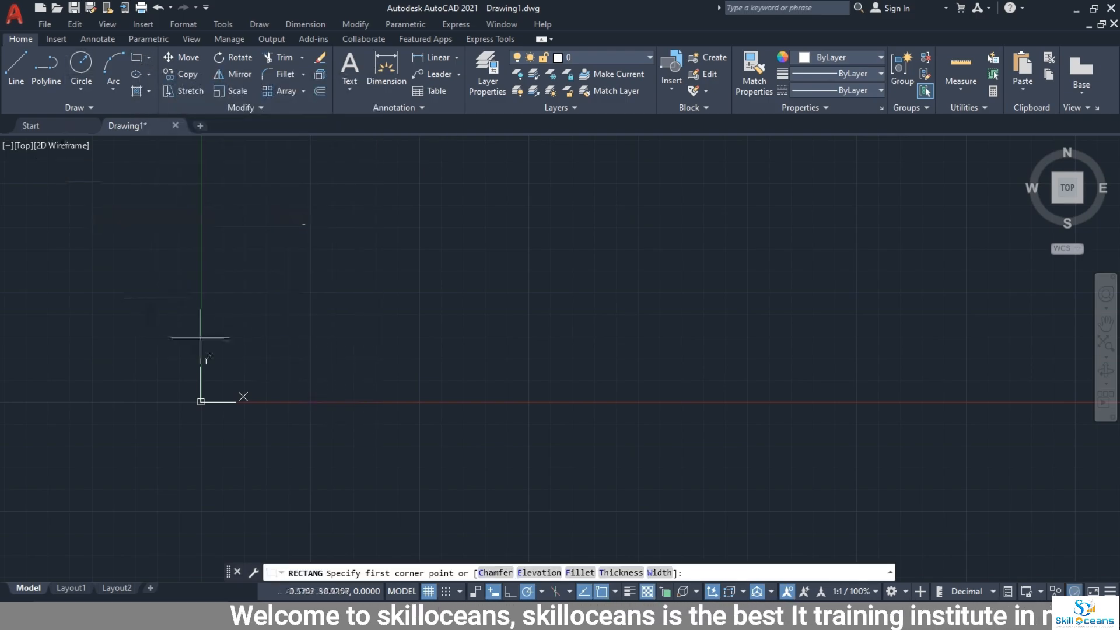
left_click(403, 327)
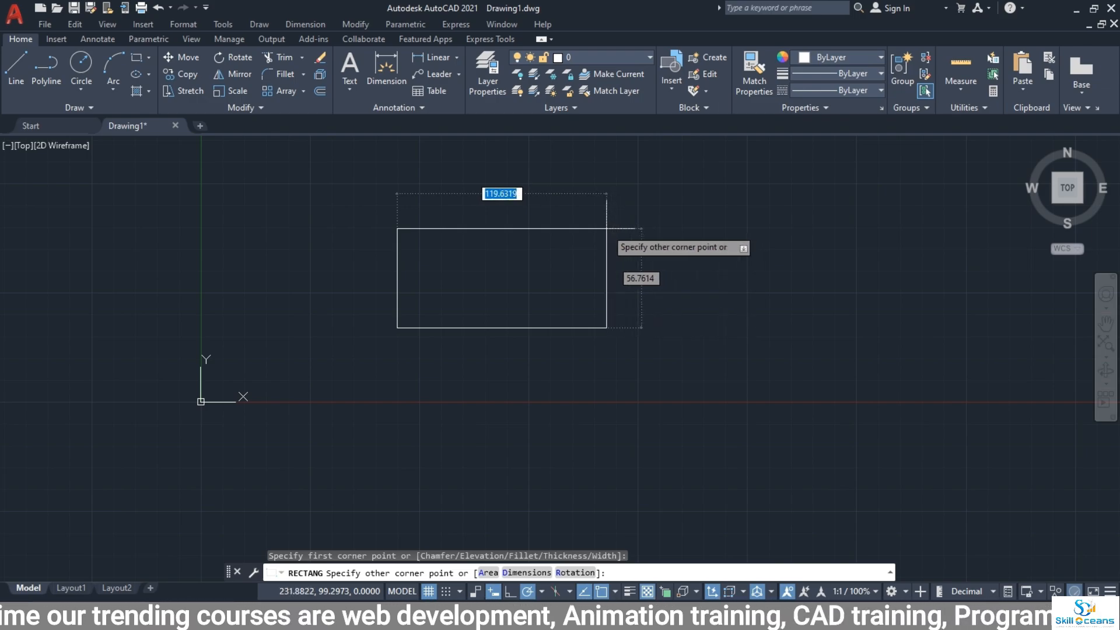
middle_click_drag(606, 228, 637, 265)
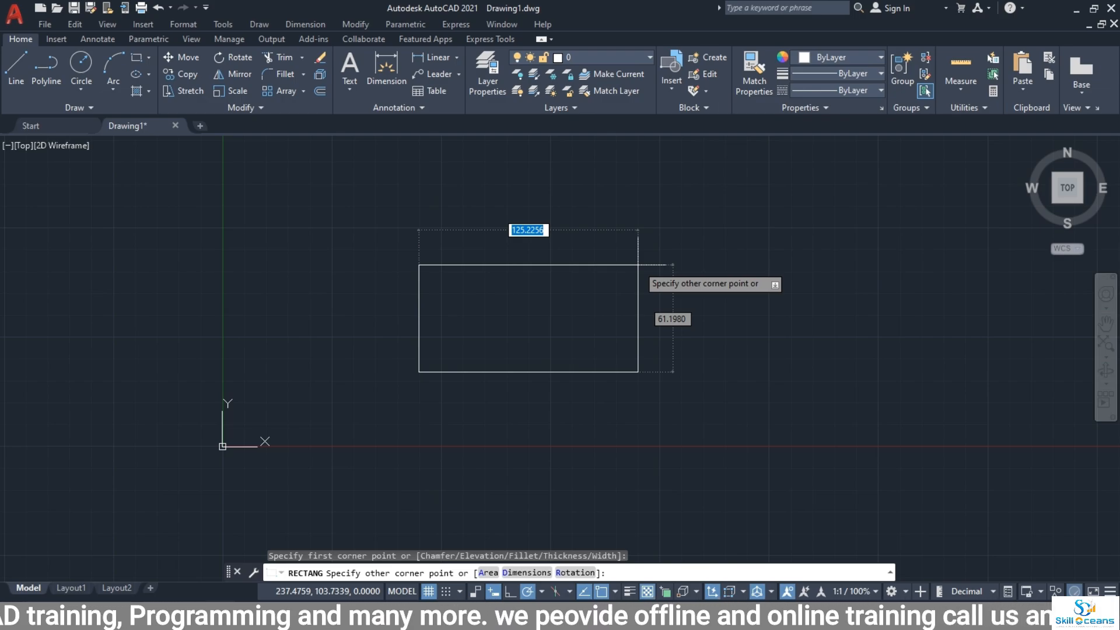
type("100")
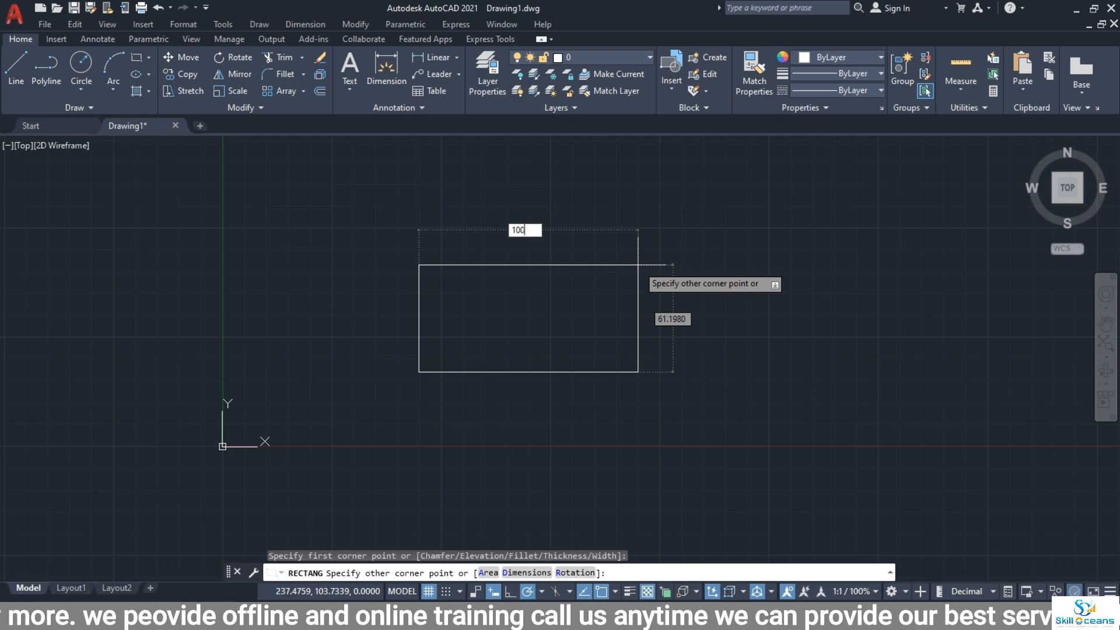
key("Tab")
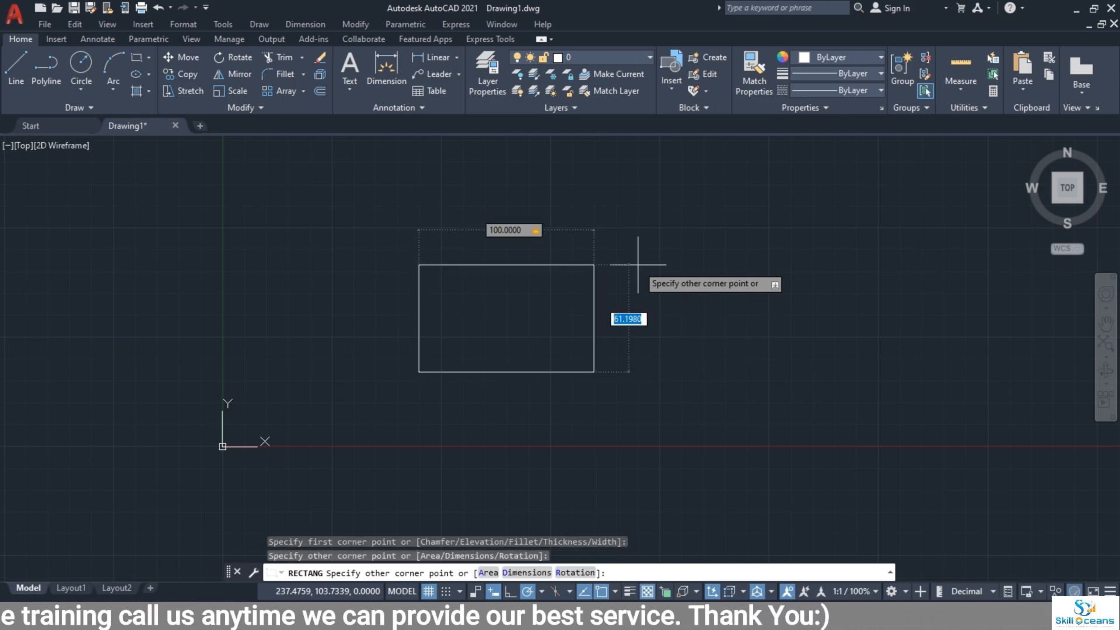
type("250")
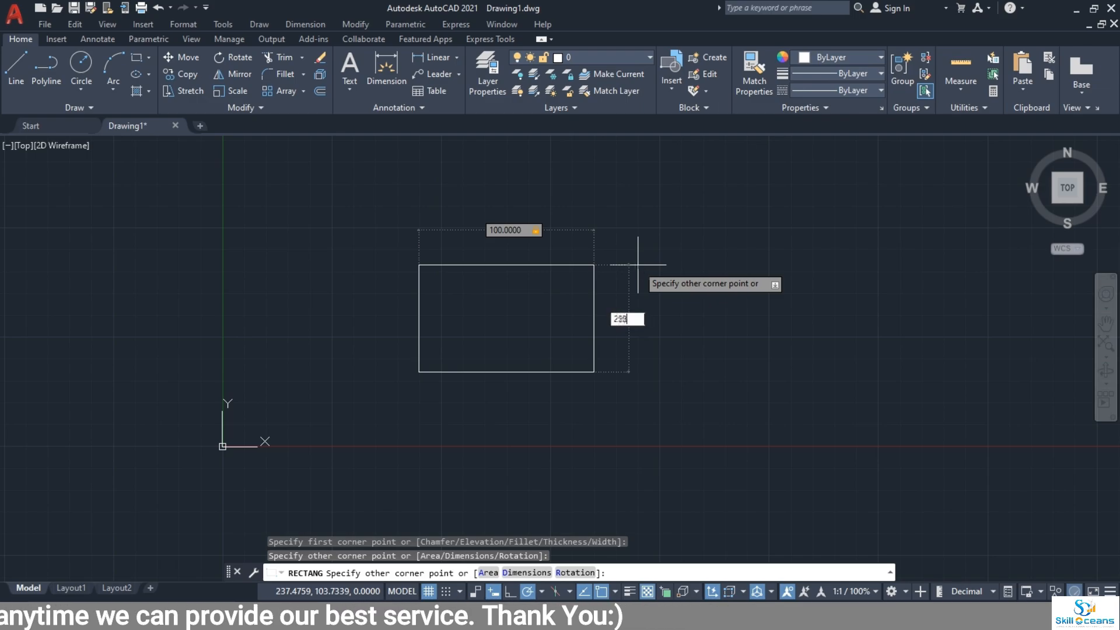
key("Return")
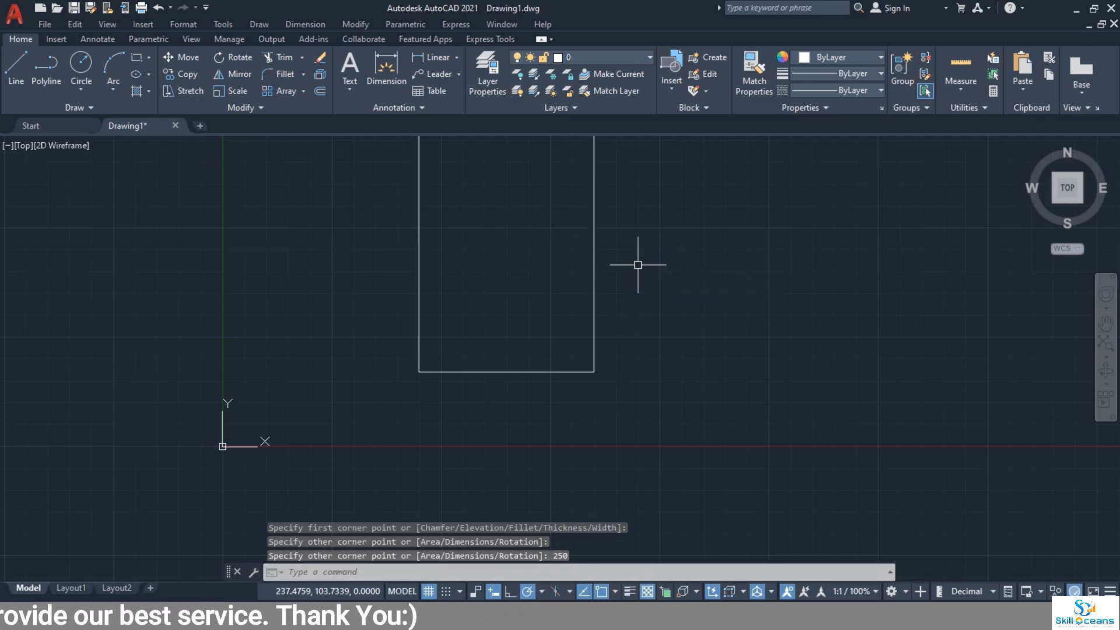
scroll(637, 264, "down", 5)
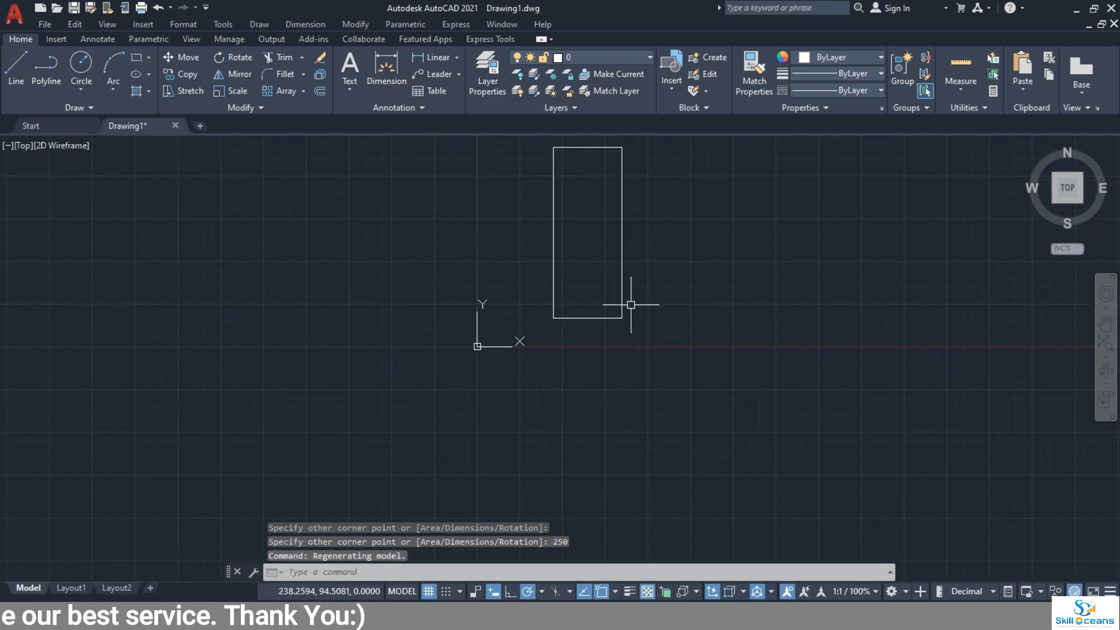
Explode the 100 by 250 rectangle into separate lines.
left_click(669, 231)
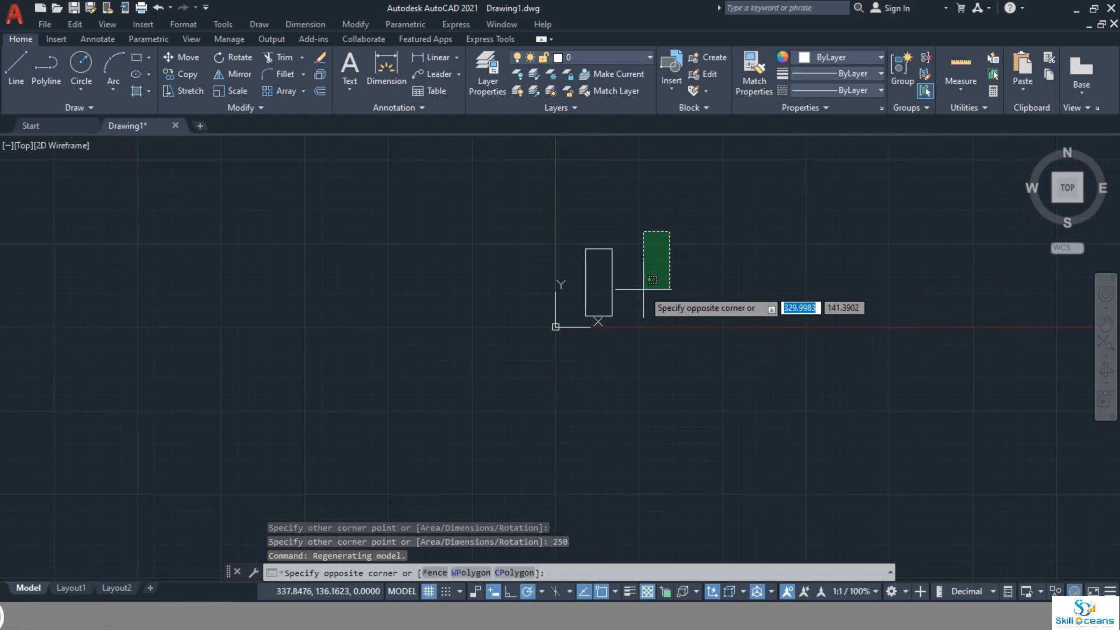
scroll(643, 290, "up", 5)
left_click(643, 288)
left_click(643, 176)
left_click(436, 401)
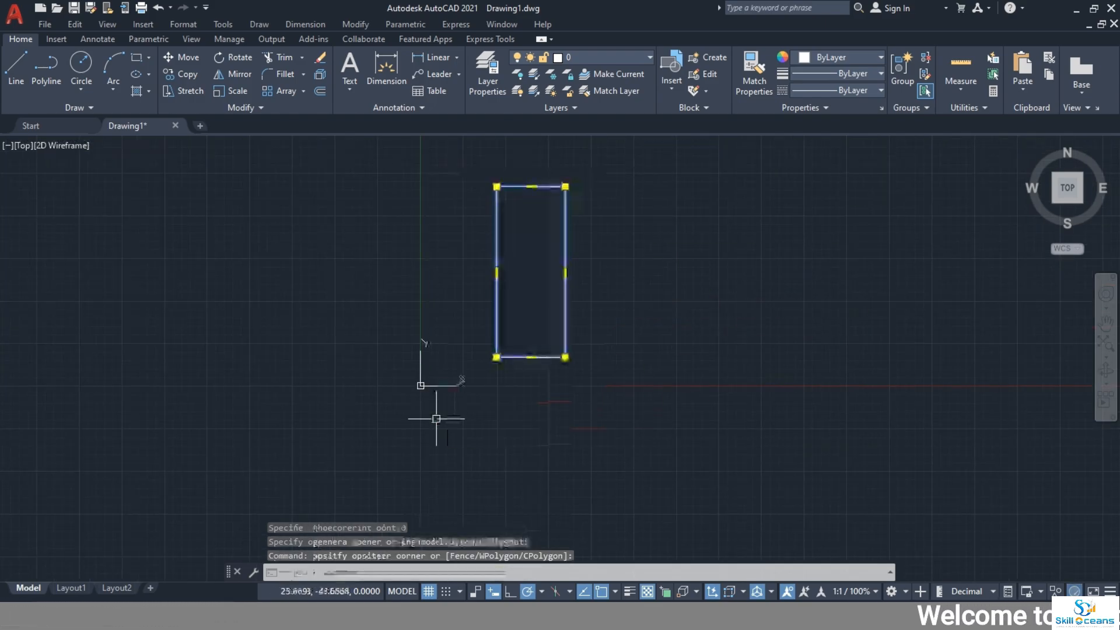
type("x")
key("Return")
middle_click_drag(532, 262, 476, 379)
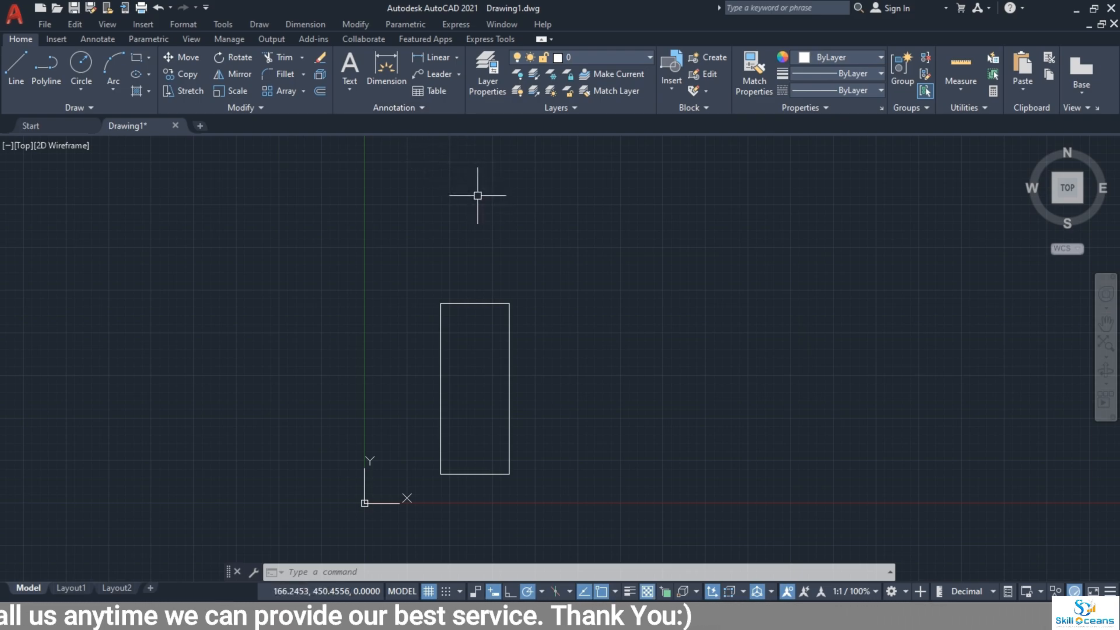
Erase all four lines of the exploded 100 by 250 rectangle.
left_click(622, 275)
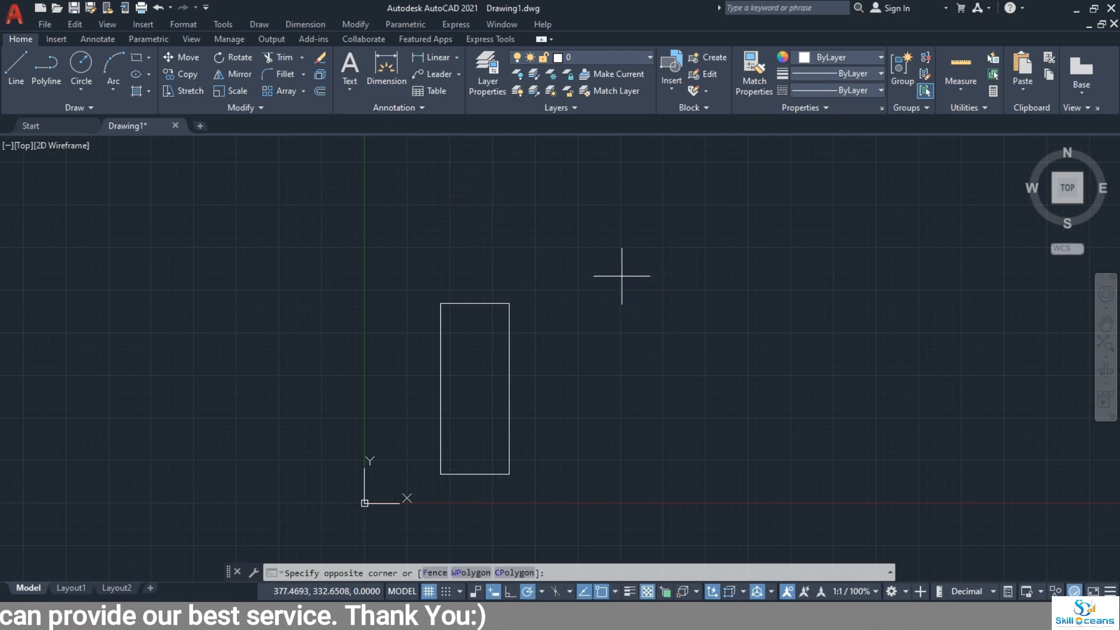
left_click(357, 476)
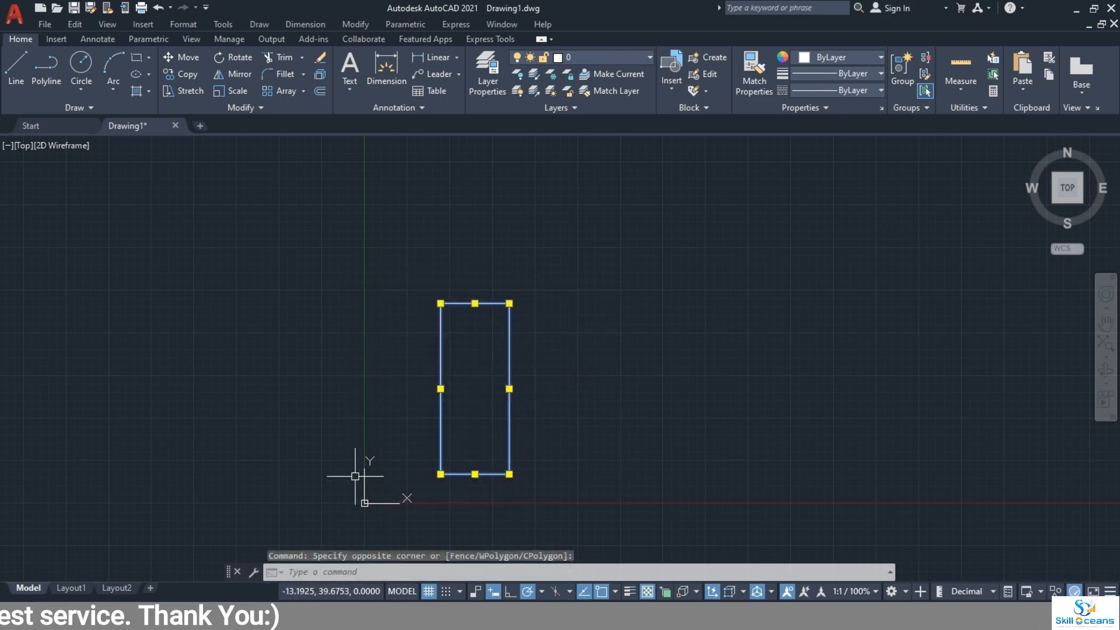
key("Delete")
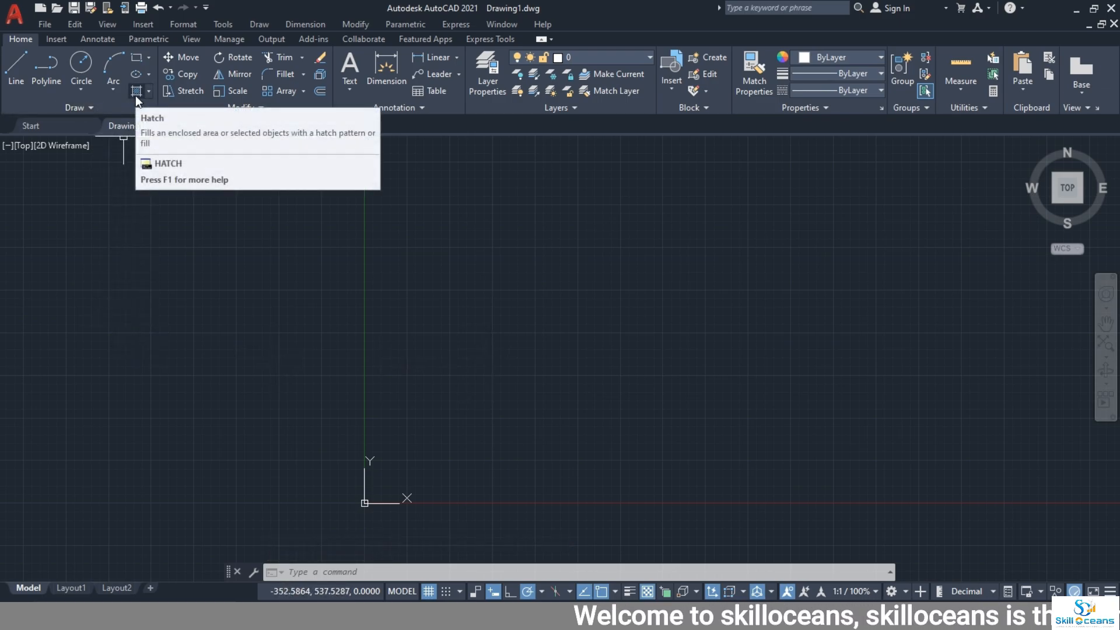
Draw a nearly square rectangle freehand, above and to the right of the origin.
middle_click_drag(342, 290, 110, 302)
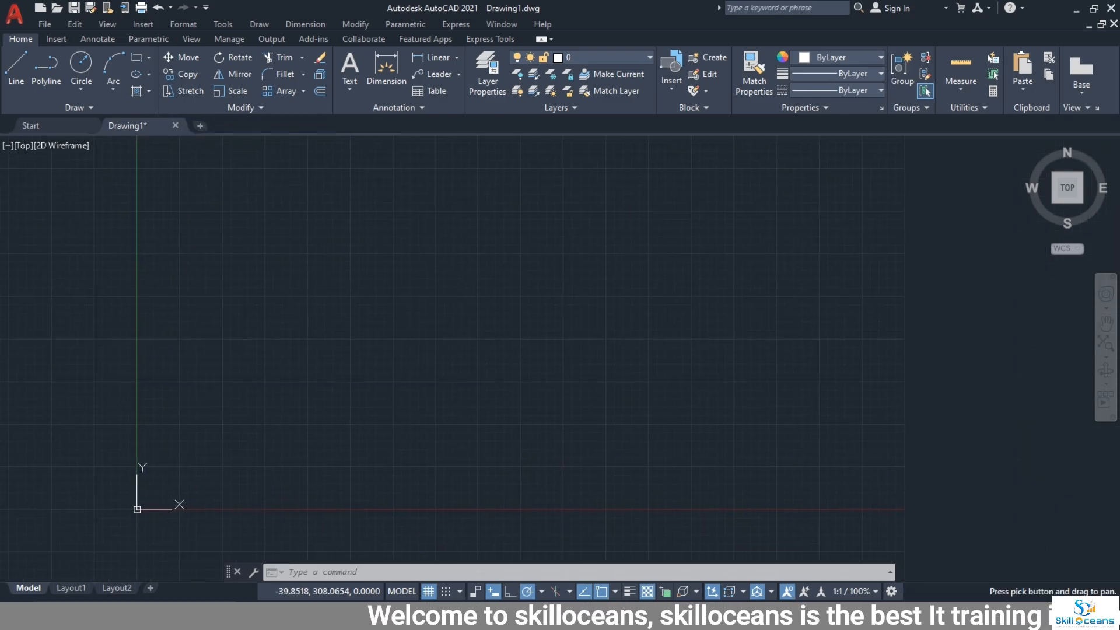
middle_click_drag(385, 452, 336, 407)
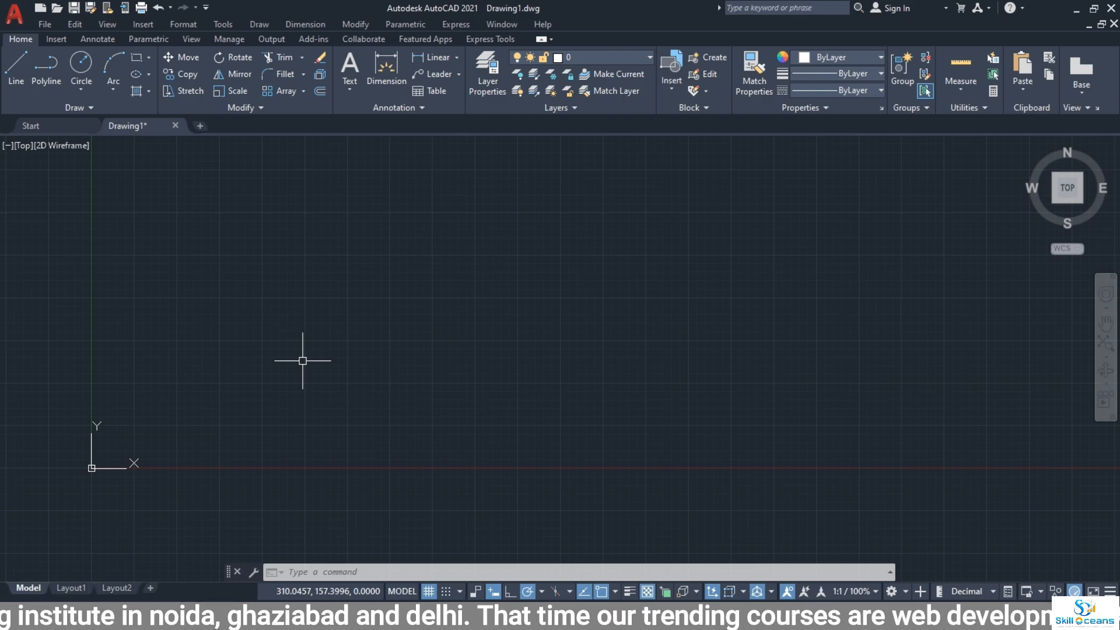
type("c")
key("Return")
left_click(252, 398)
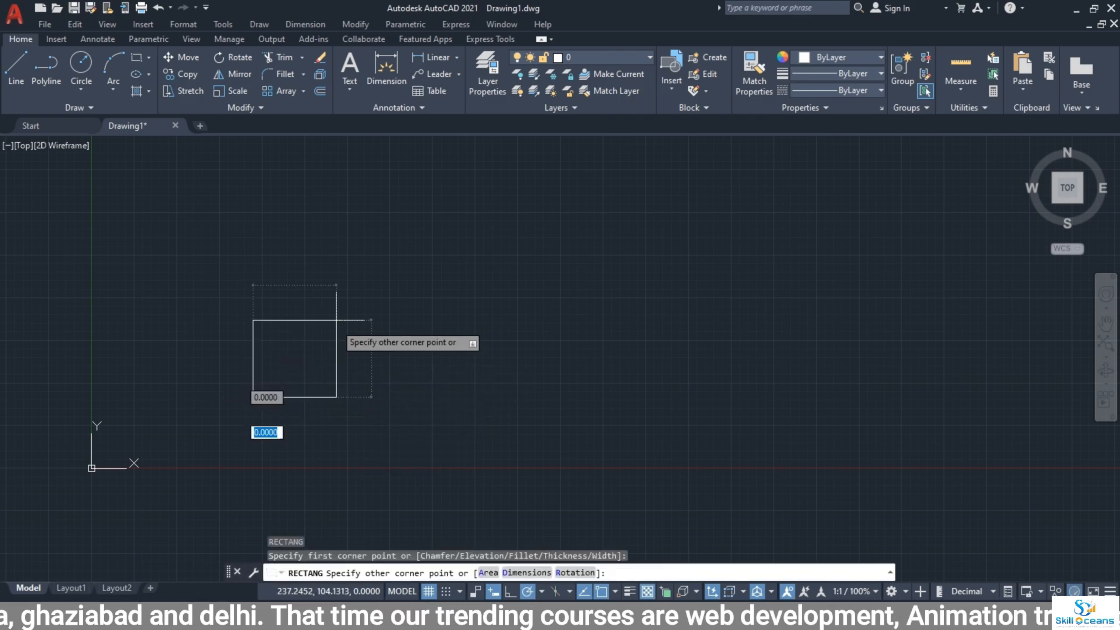
left_click(327, 317)
Copy the rectangle twice horizontally to its right with Ortho on, making an evenly spaced row of three.
scroll(327, 317, "up", 2)
middle_click_drag(325, 313, 230, 274)
left_click_drag(376, 228, 111, 507)
type("co")
key("Return")
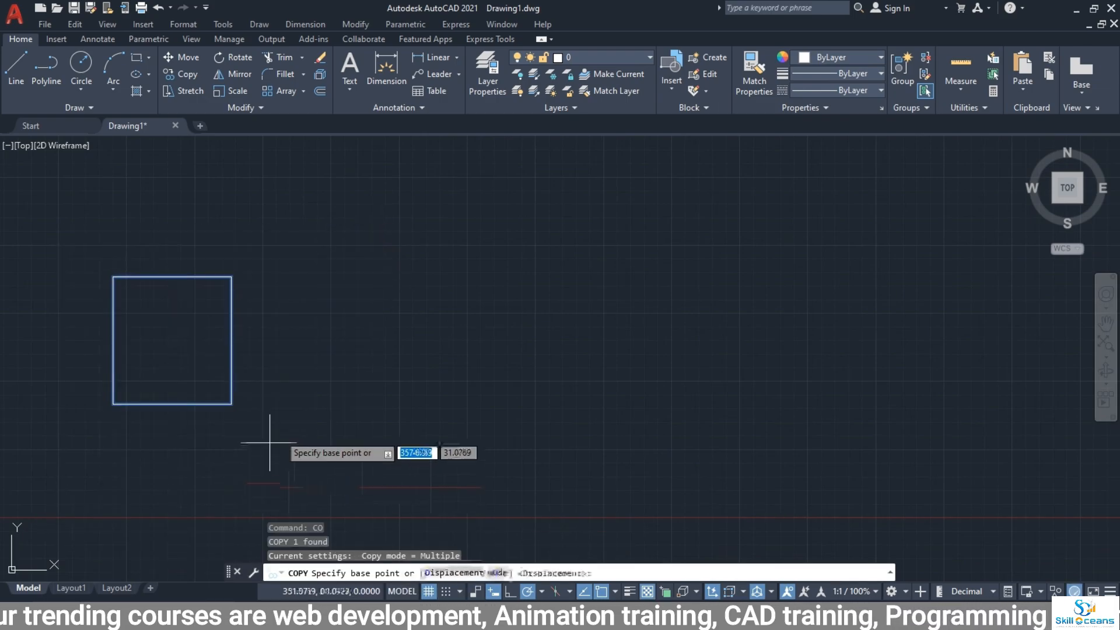
left_click(311, 402)
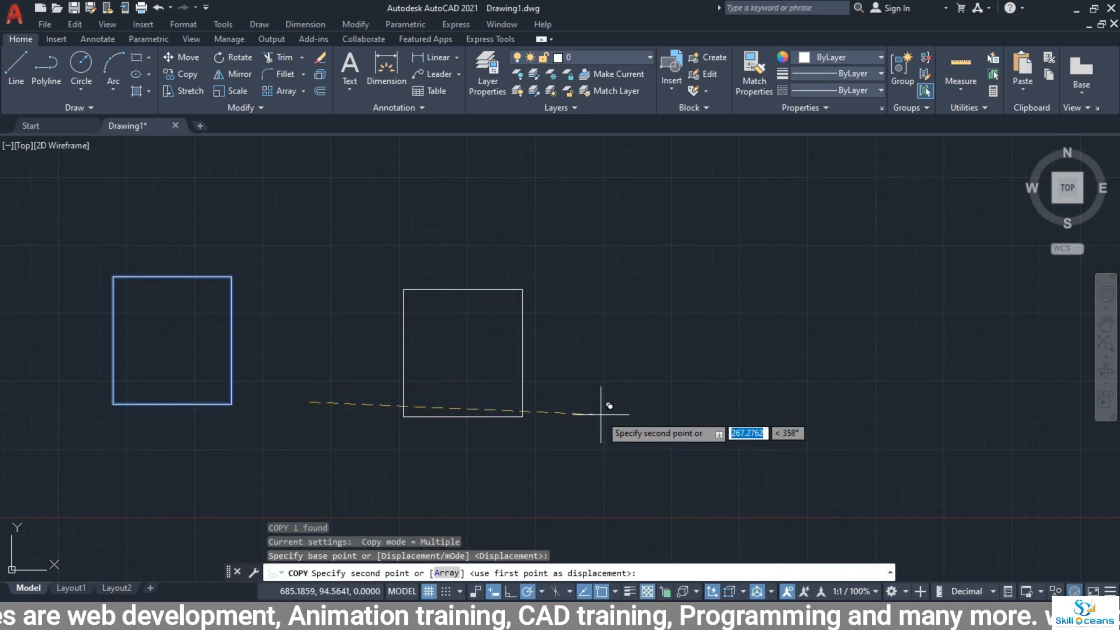
key("F8")
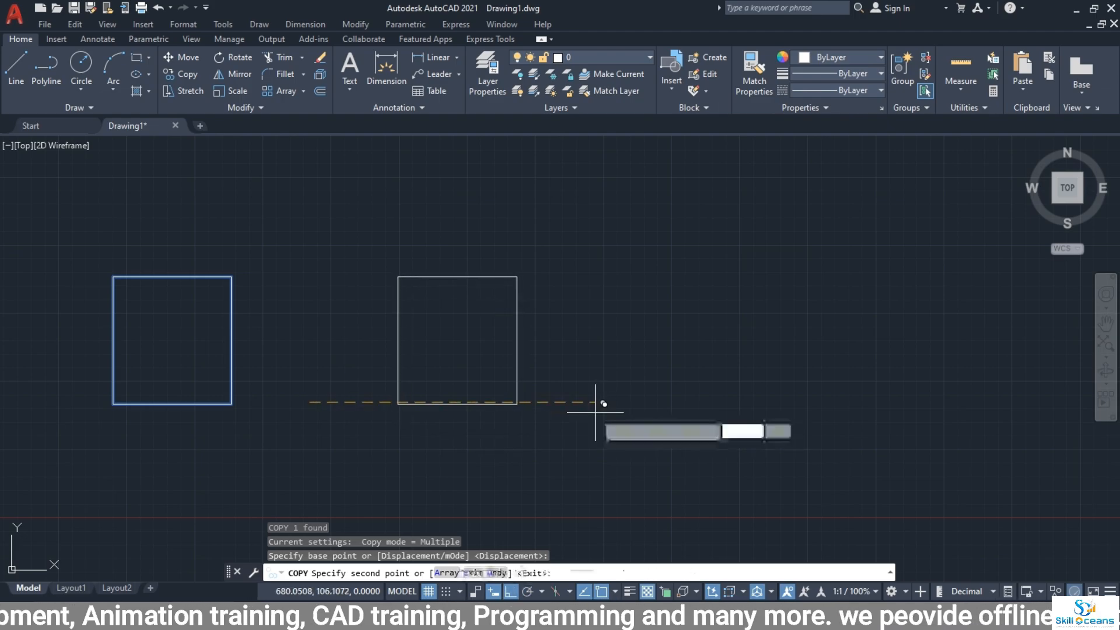
left_click(597, 412)
left_click(878, 415)
key("Escape")
scroll(662, 420, "down", 4)
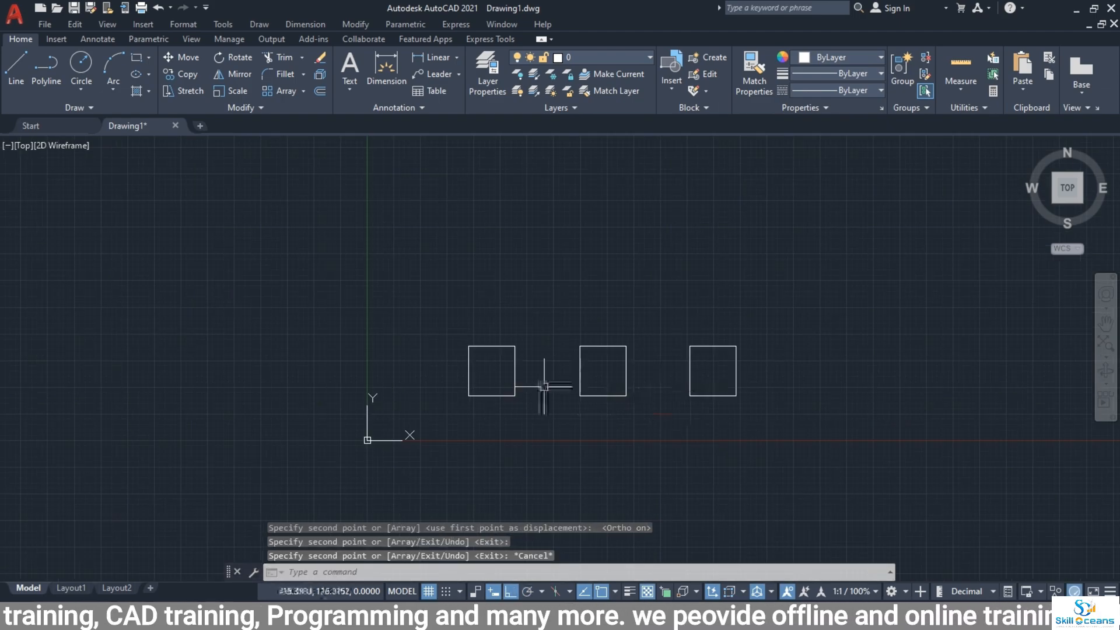
Start a hatch with the Solid type and bring up the full colour selection for the hatch colour.
scroll(537, 385, "up", 2)
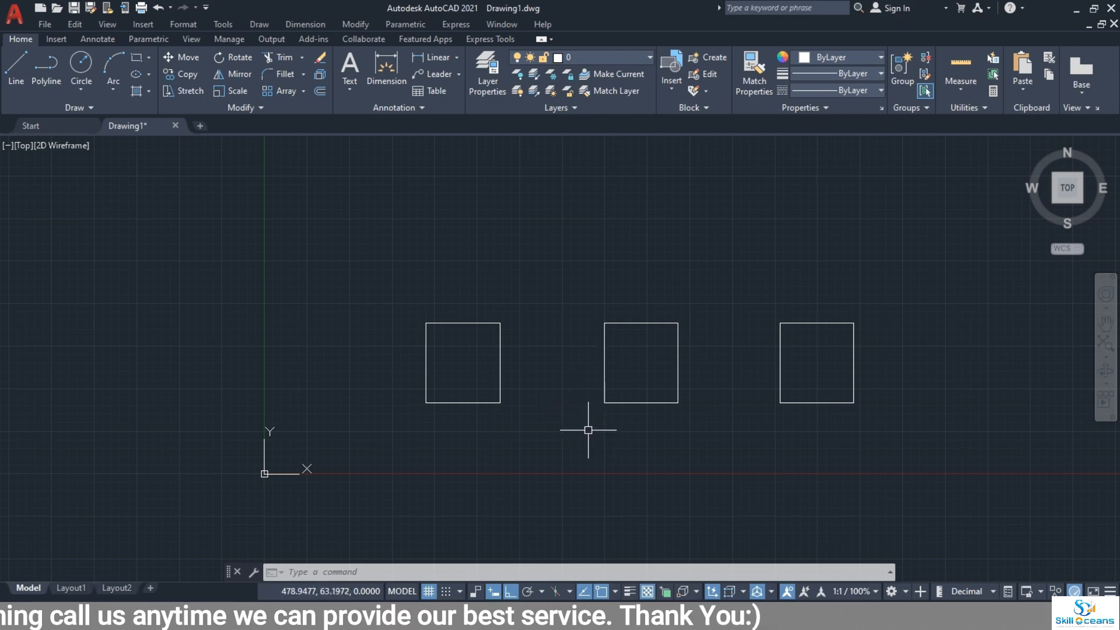
middle_click_drag(572, 425, 530, 412)
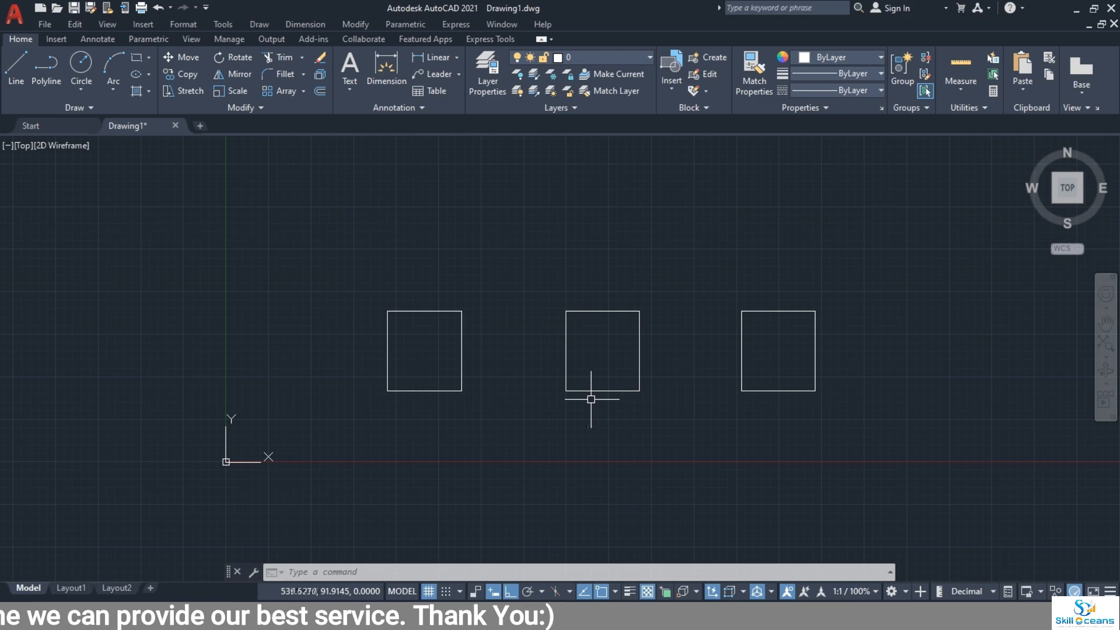
type("h")
key("Return")
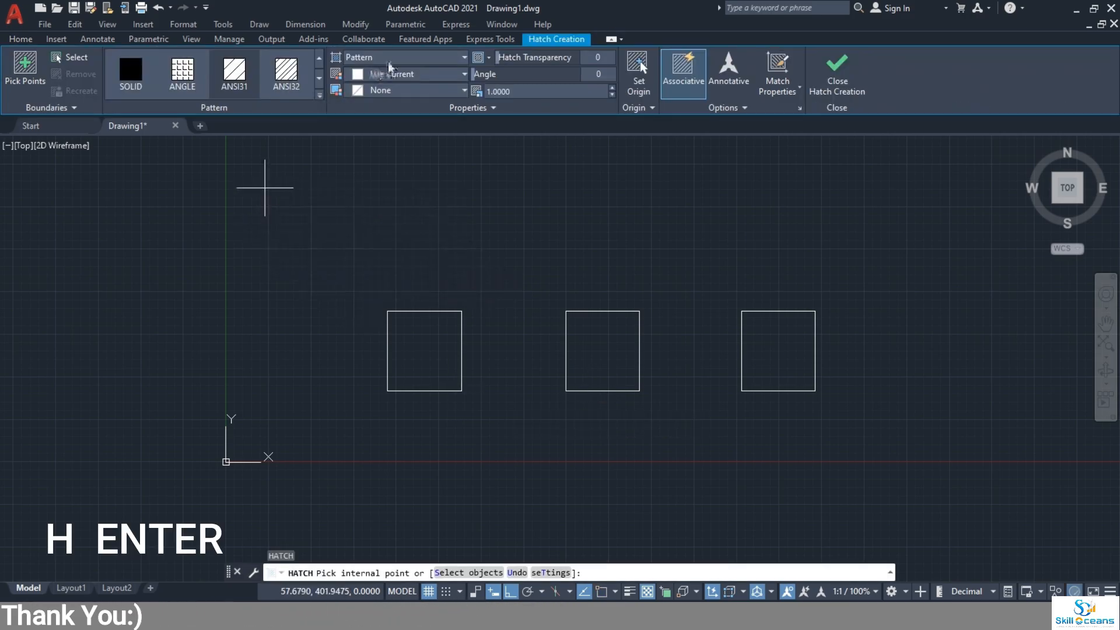
left_click(463, 59)
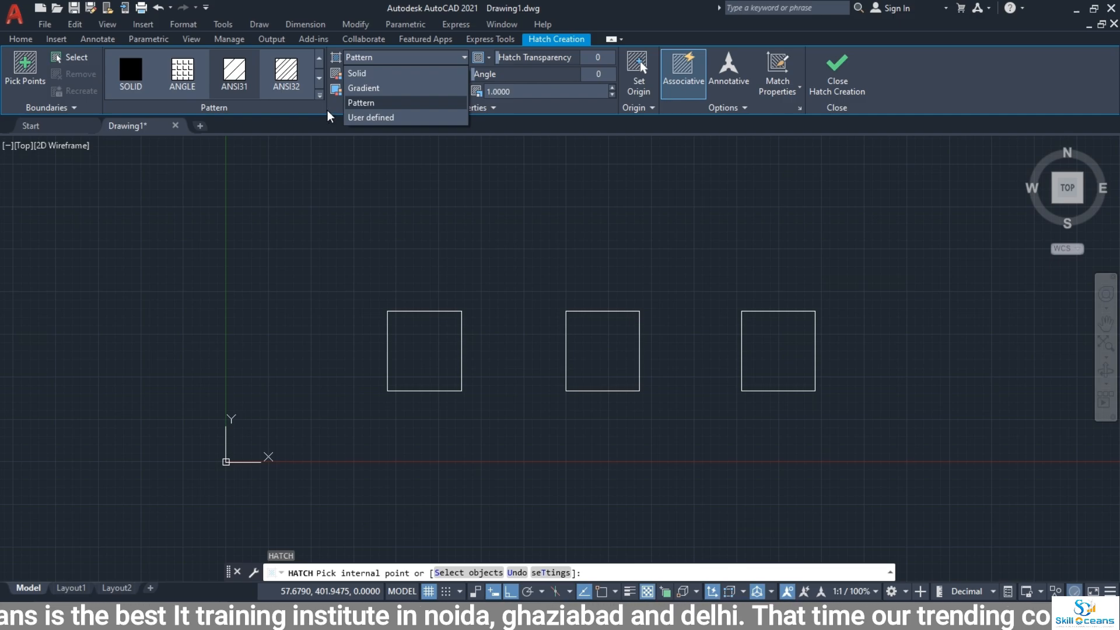
left_click(363, 74)
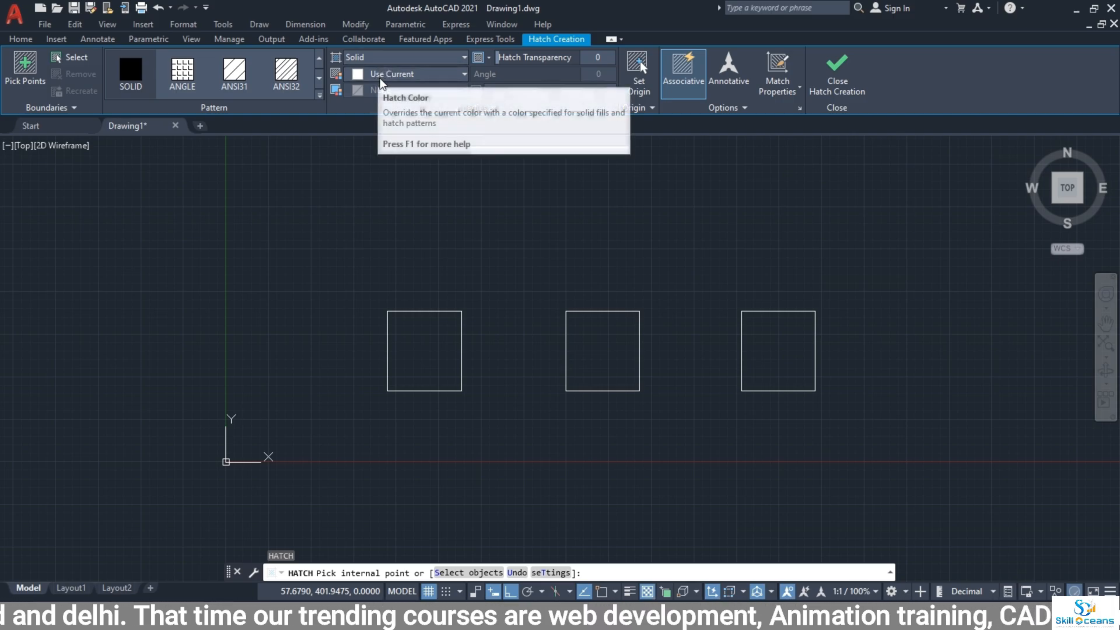
left_click(380, 78)
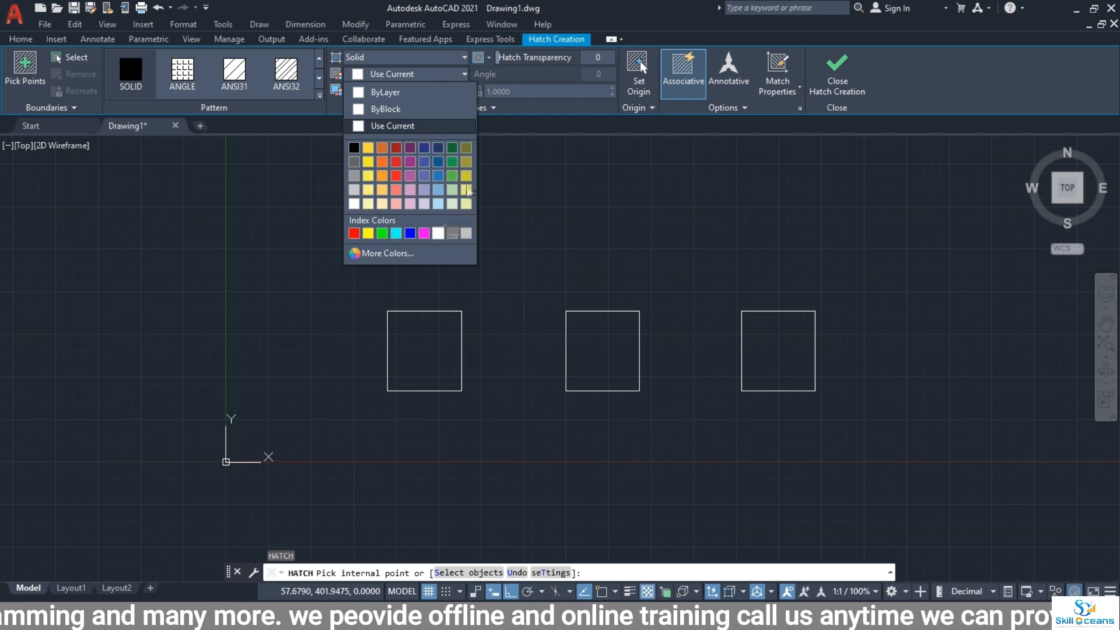
left_click(373, 253)
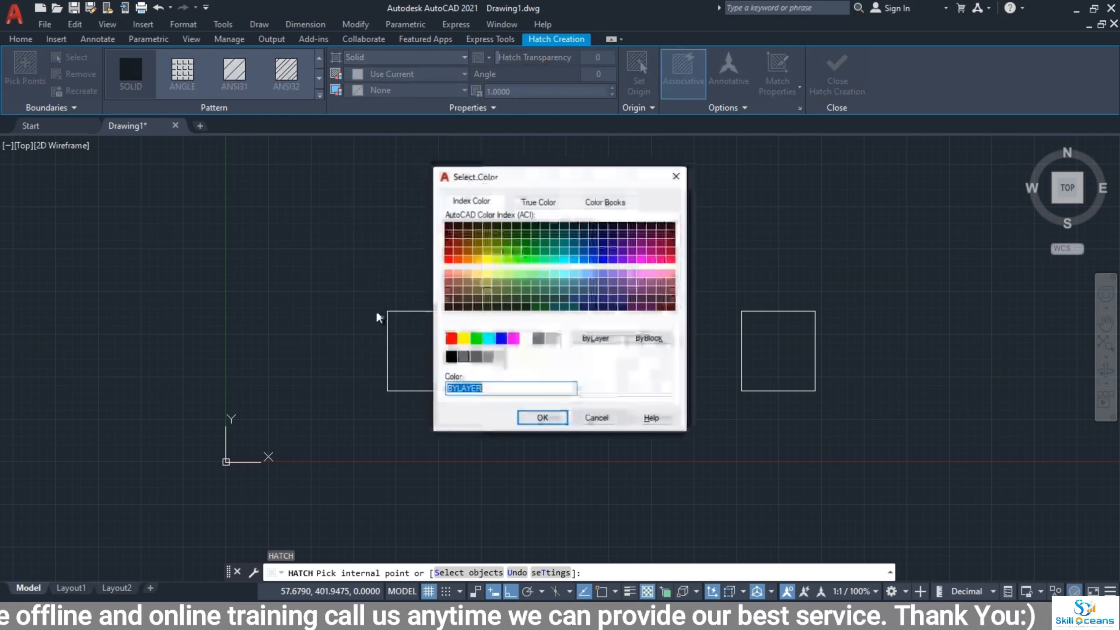
left_click_drag(503, 178, 484, 111)
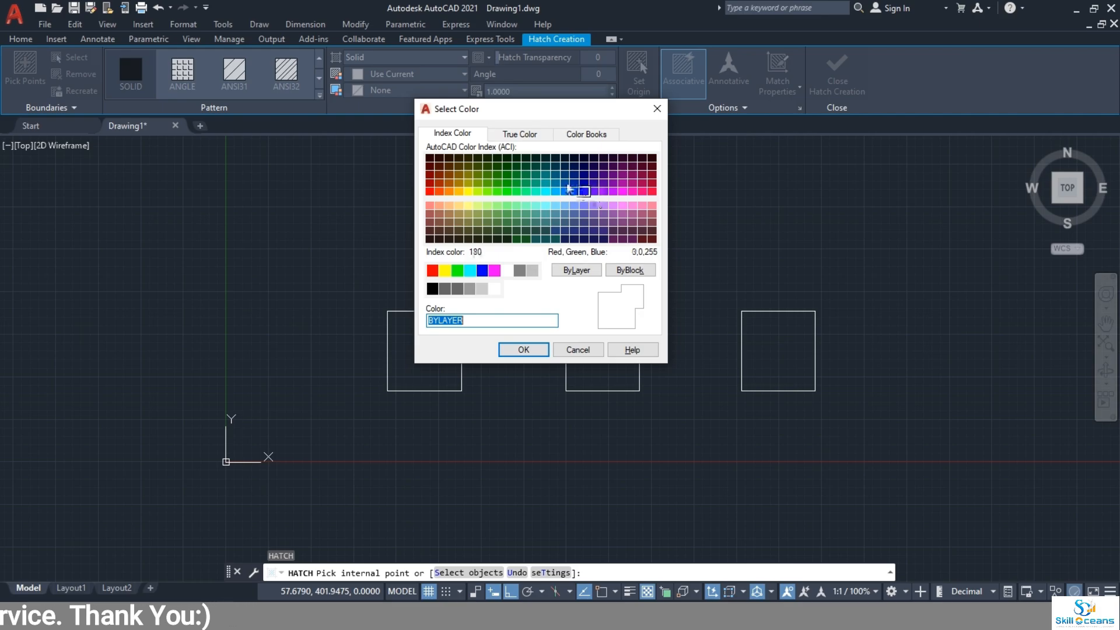
Choose a dark yellow true colour with hue 63, saturation 77 and luminance 42 (RGB 181,190,25) for the hatch.
left_click(521, 135)
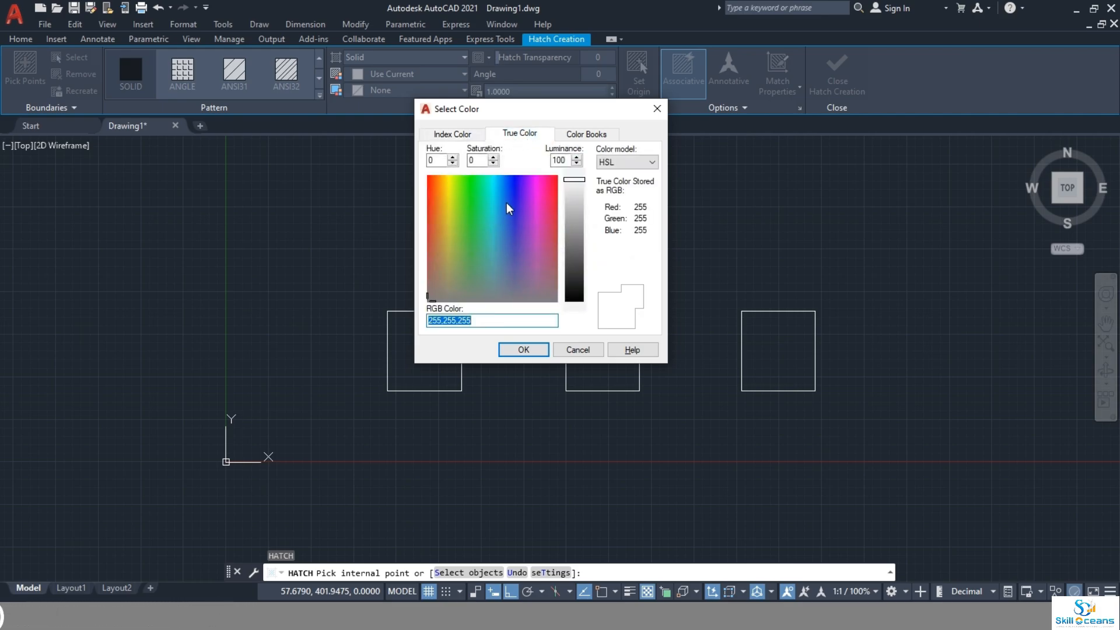
left_click(451, 204)
left_click(570, 238)
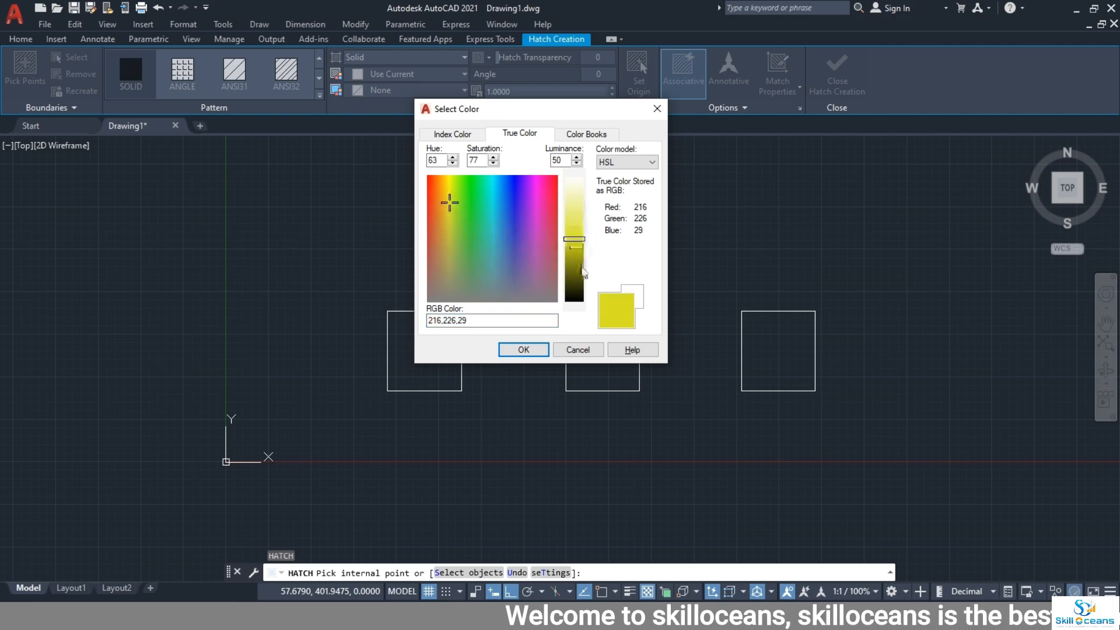
mouse_move(574, 239)
left_mouse_down()
mouse_move(580, 183)
mouse_move(574, 264)
mouse_move(574, 249)
left_mouse_up()
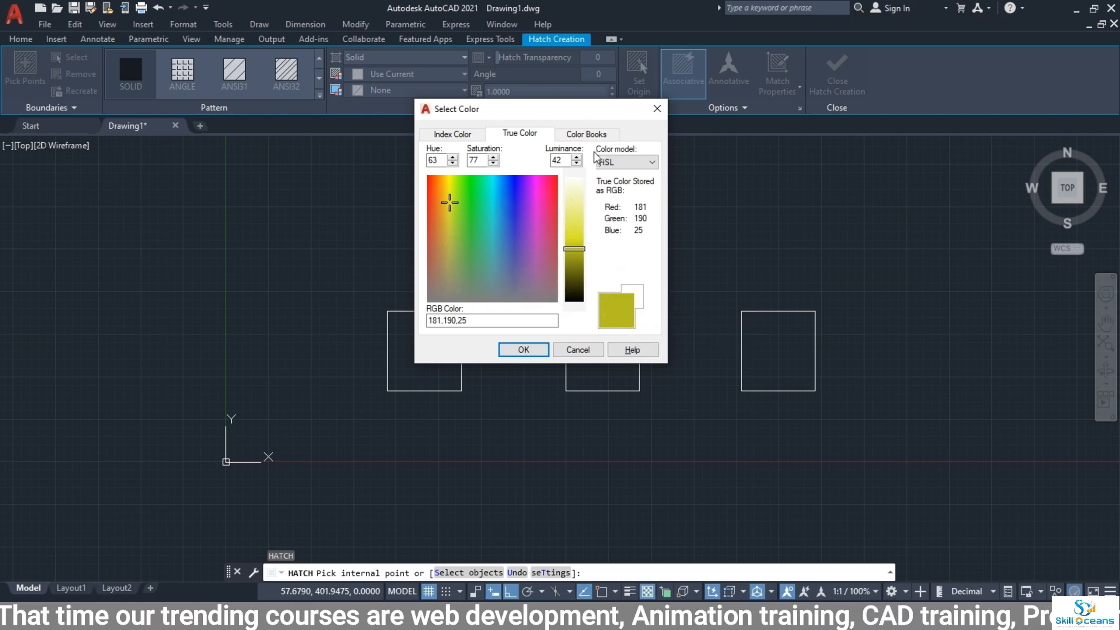
Choose DIC 143 from the DIC COLOR GUIDE(R) colour book as the hatch colour.
left_click(585, 134)
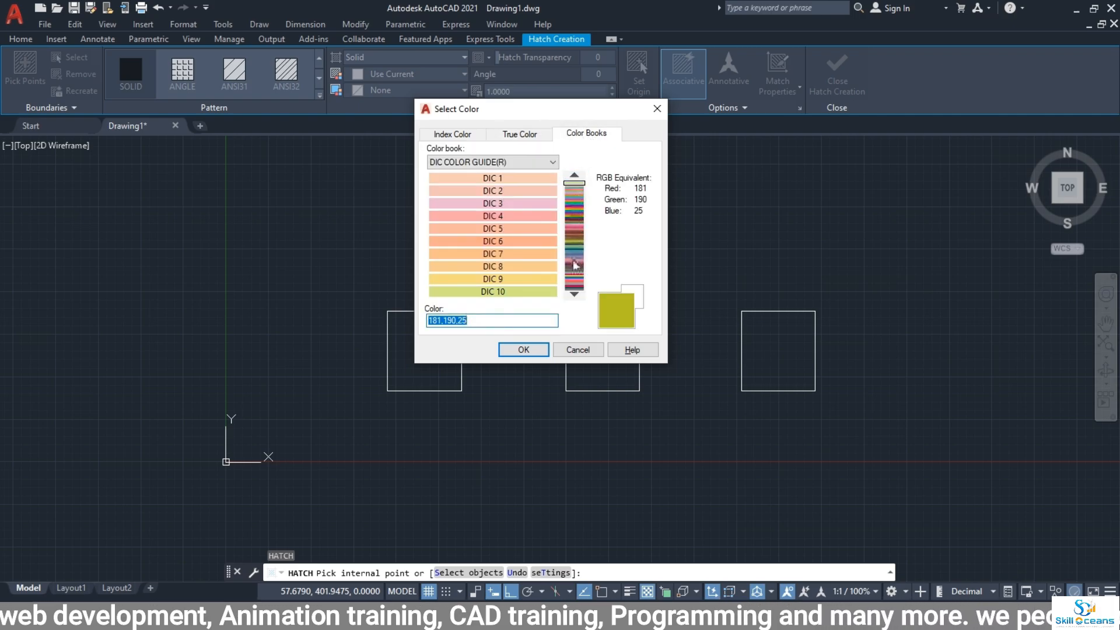
left_click(573, 212)
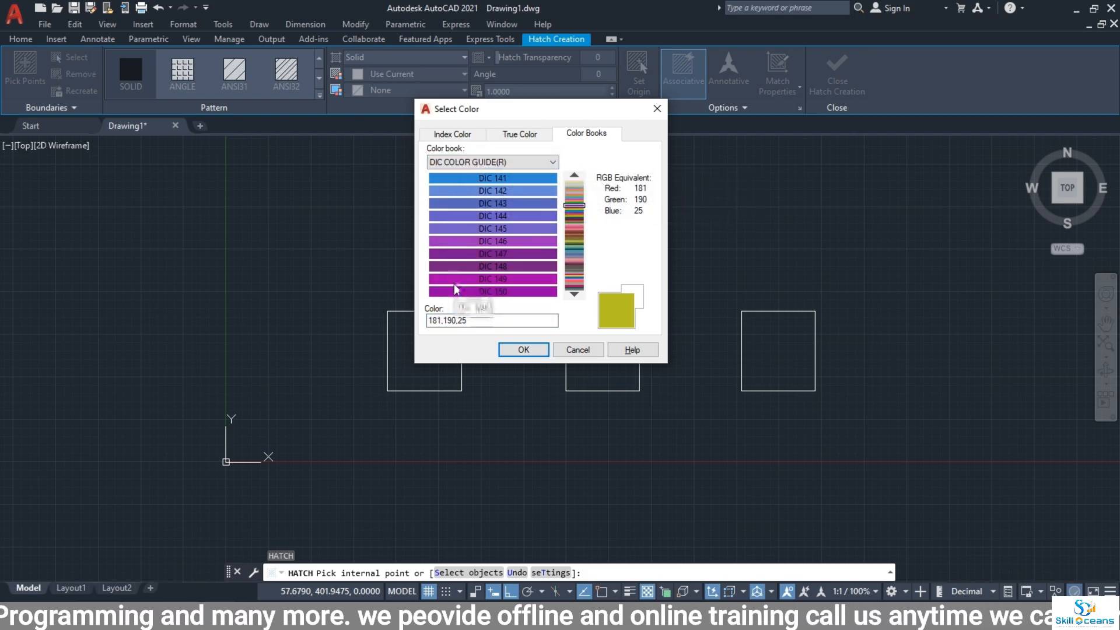
left_click(482, 204)
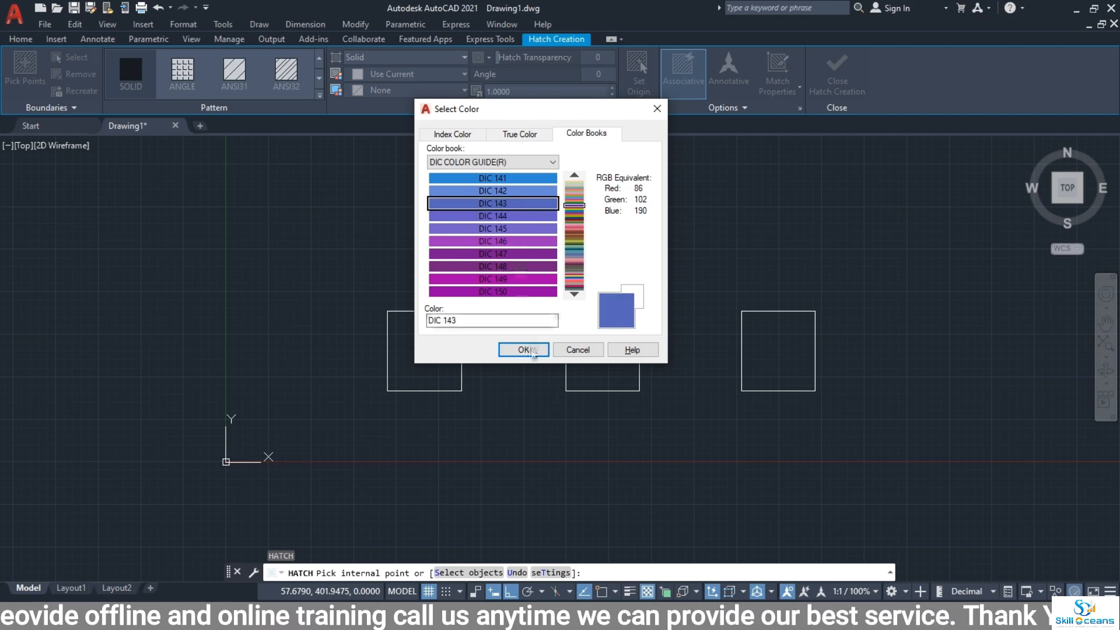
left_click(523, 349)
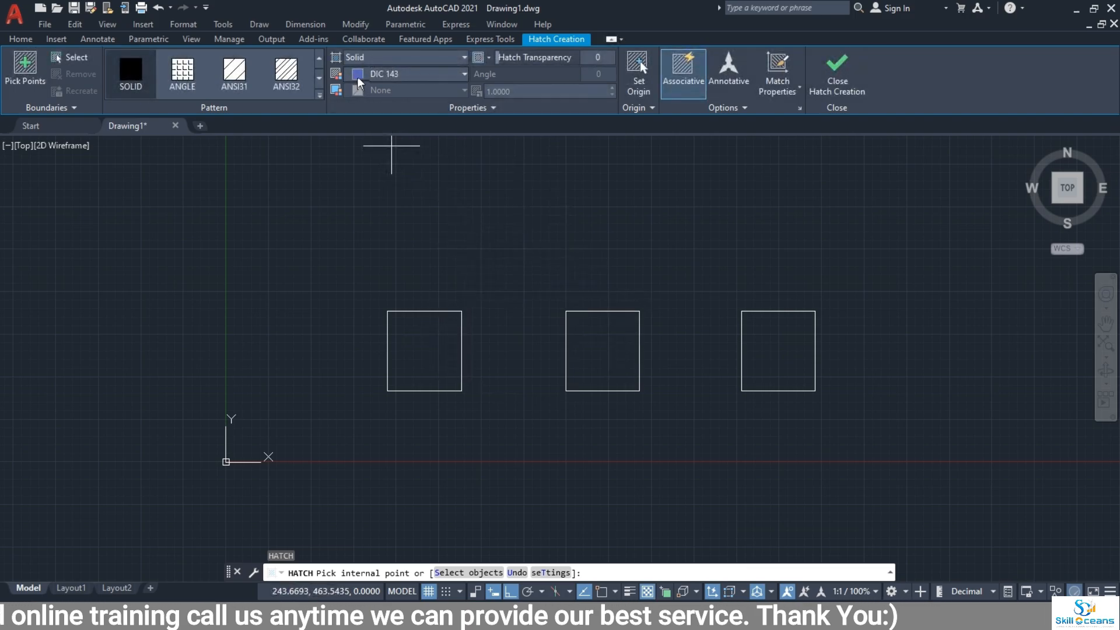
Set the hatch colour to the index colour Yellow and fill the first rectangle of the row with the solid hatch.
left_click(358, 77)
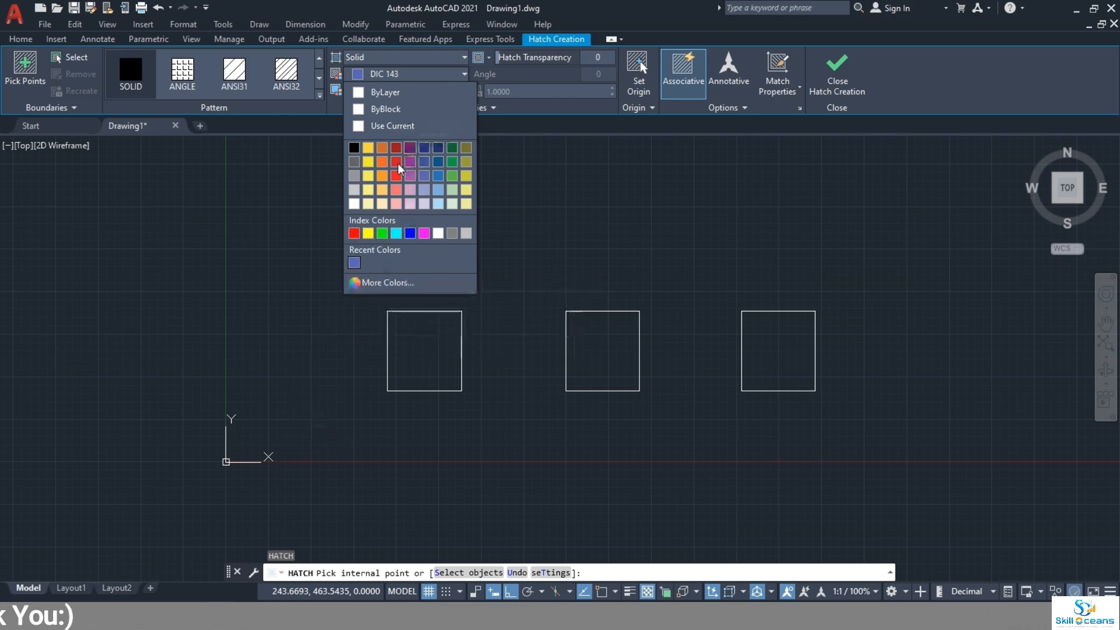
left_click(368, 233)
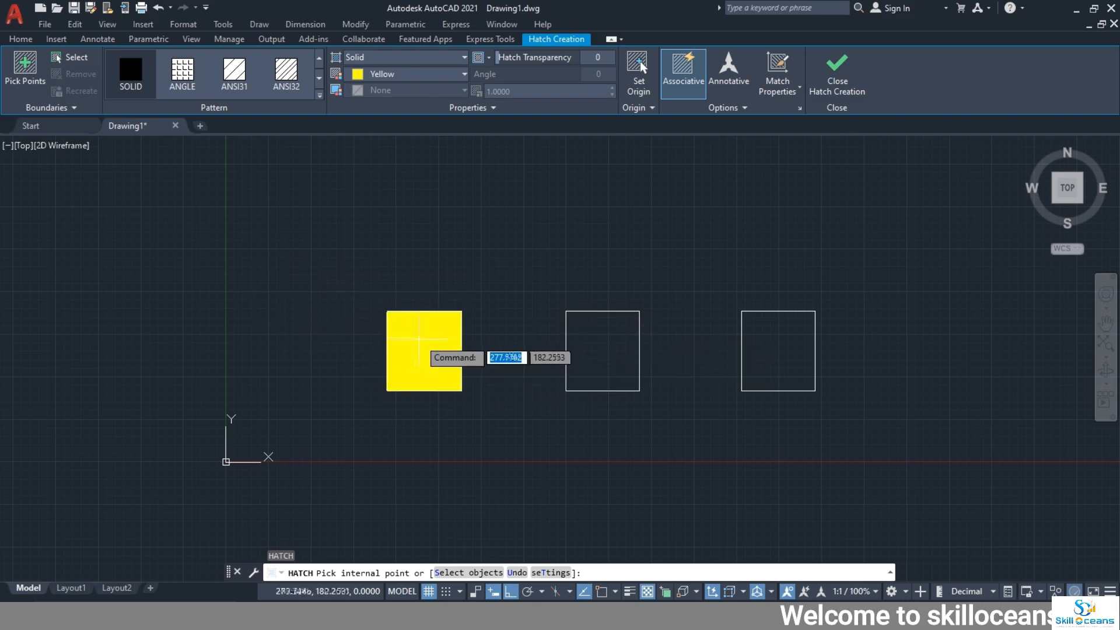
left_click(417, 350)
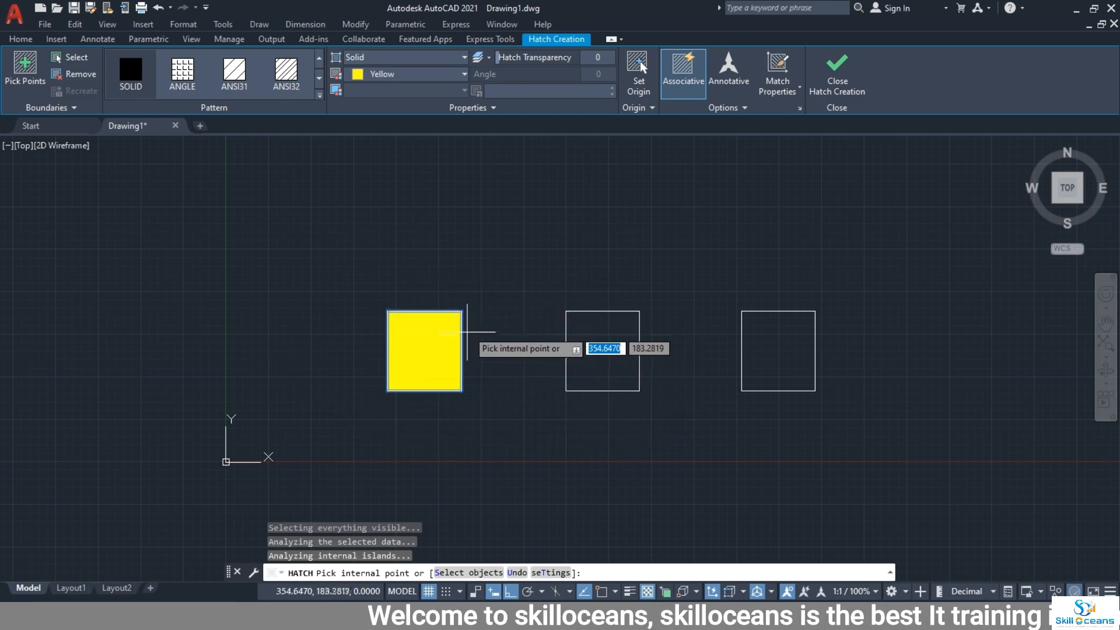
left_click(839, 72)
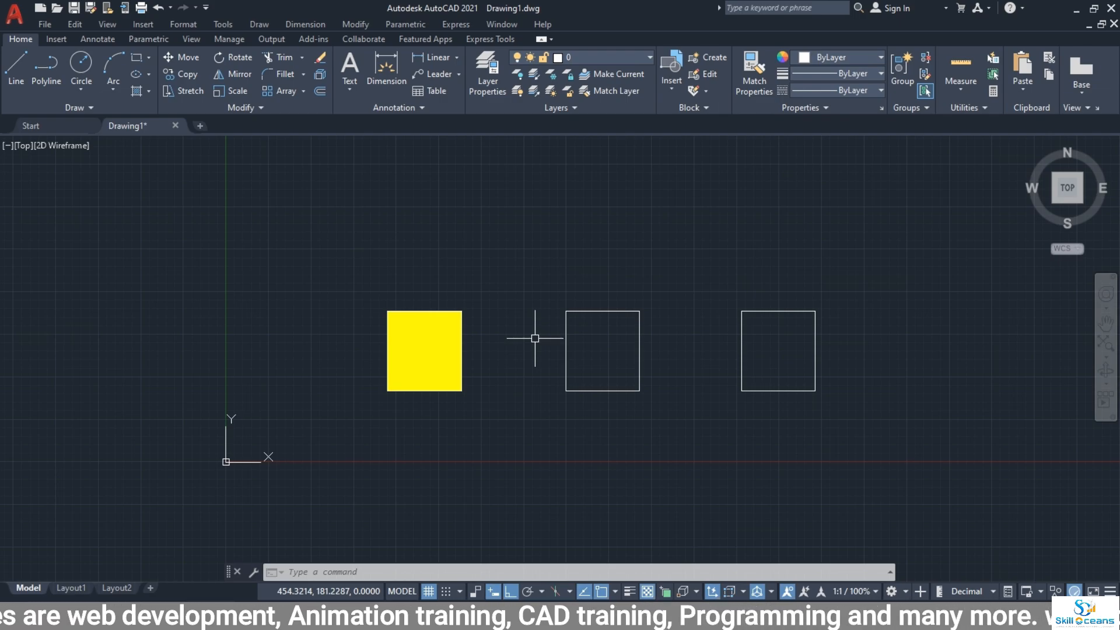
left_click(452, 284)
left_click(519, 269)
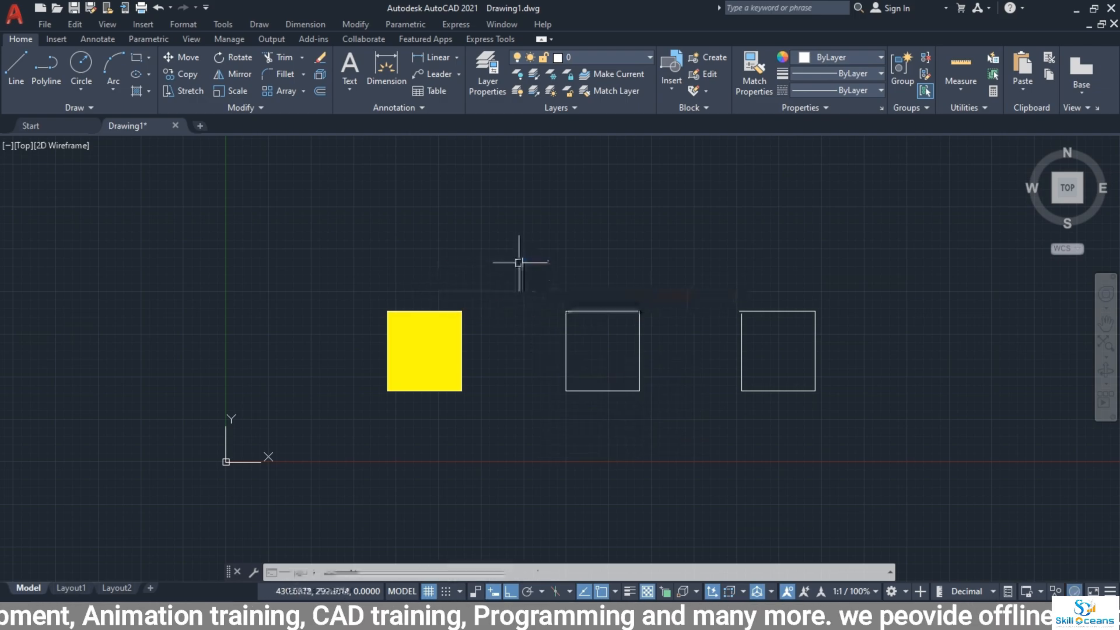
key("Return")
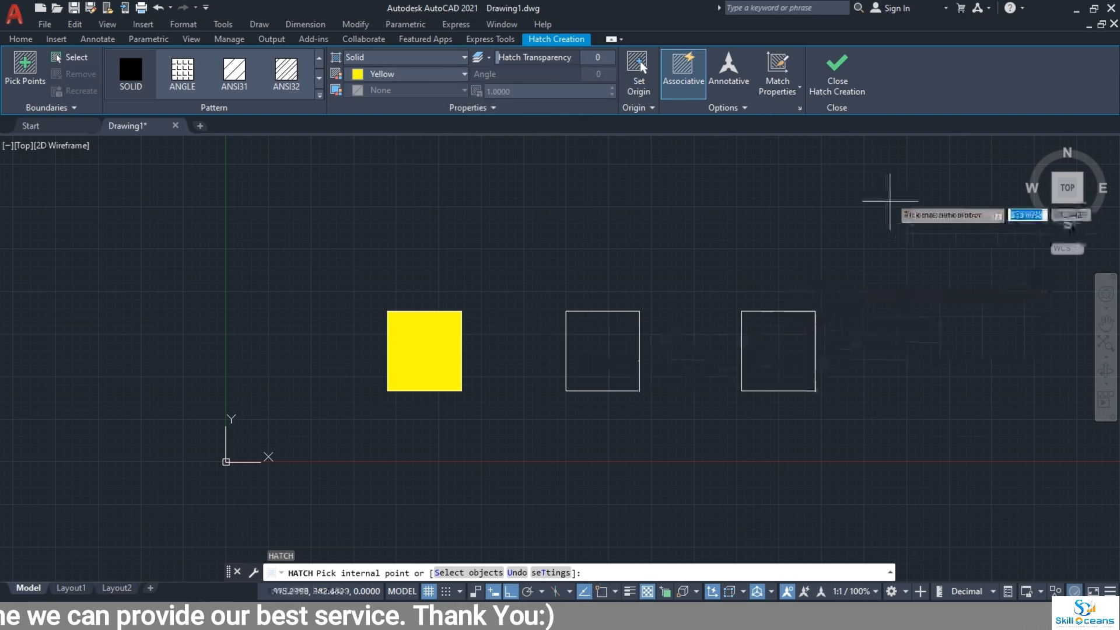
left_click(385, 75)
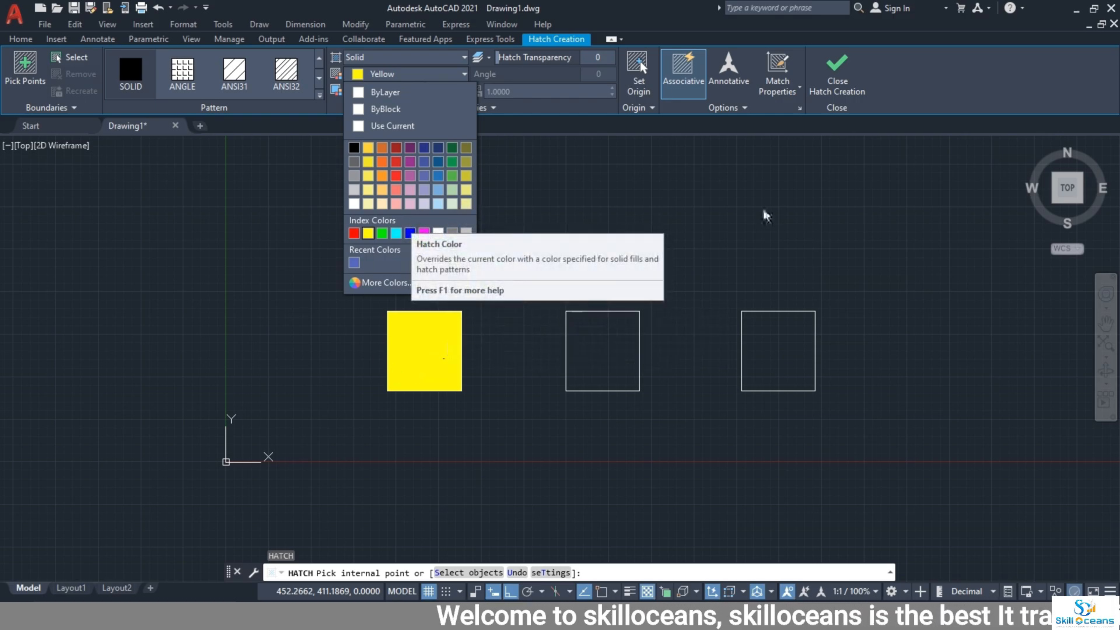
scroll(428, 349, "up", 6)
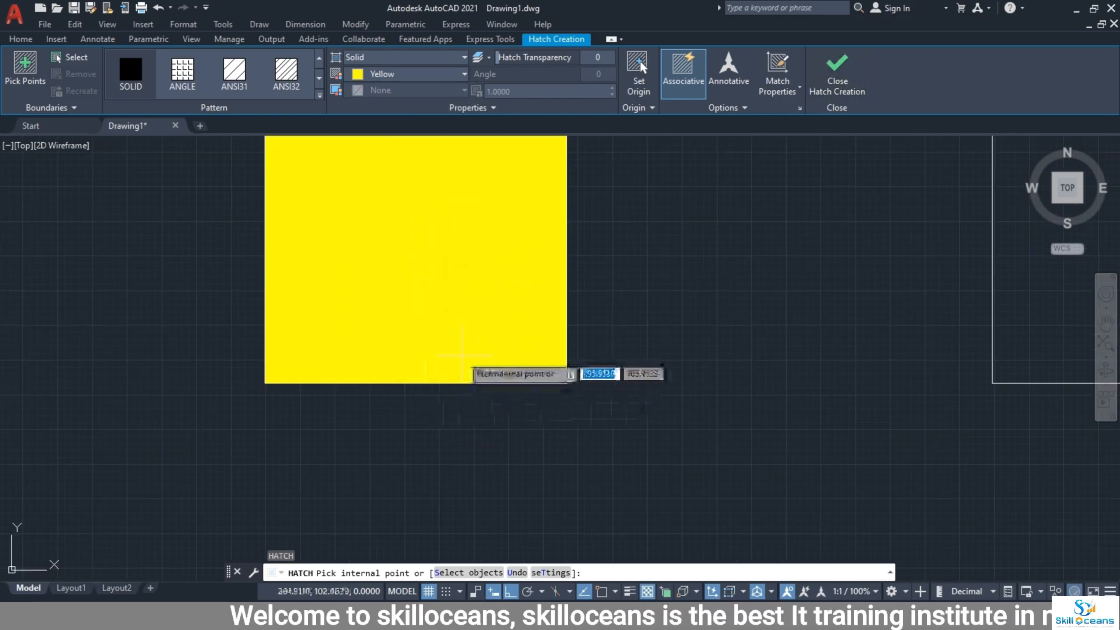
scroll(467, 350, "down", 2)
key("Escape")
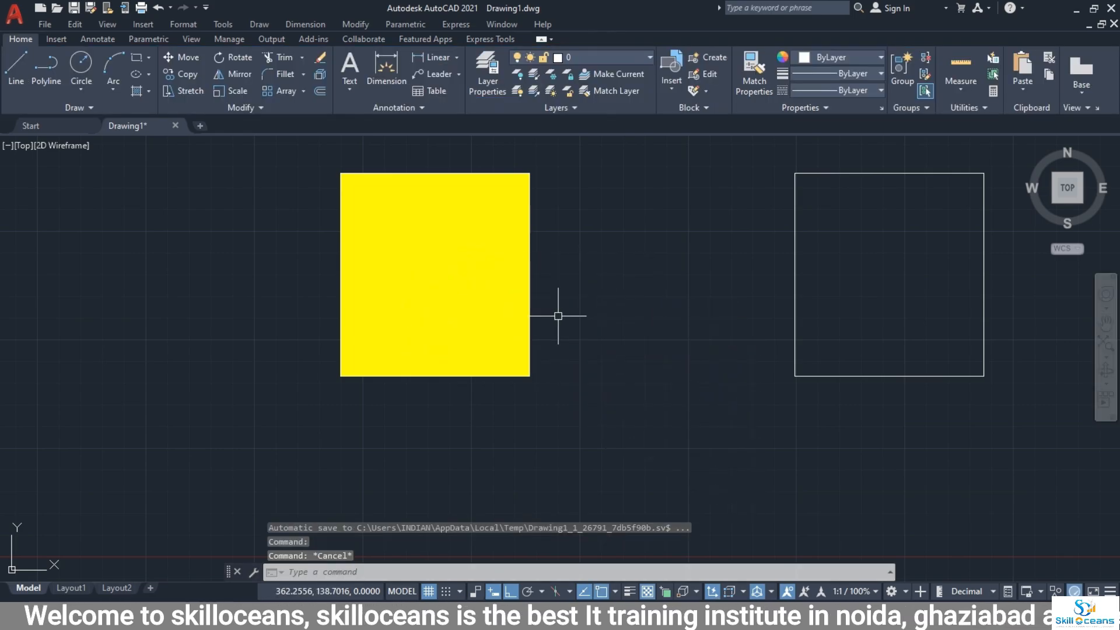
Change the colour of the first rectangle's solid hatch to red 237,31,36.
left_click(466, 295)
double_click(467, 283)
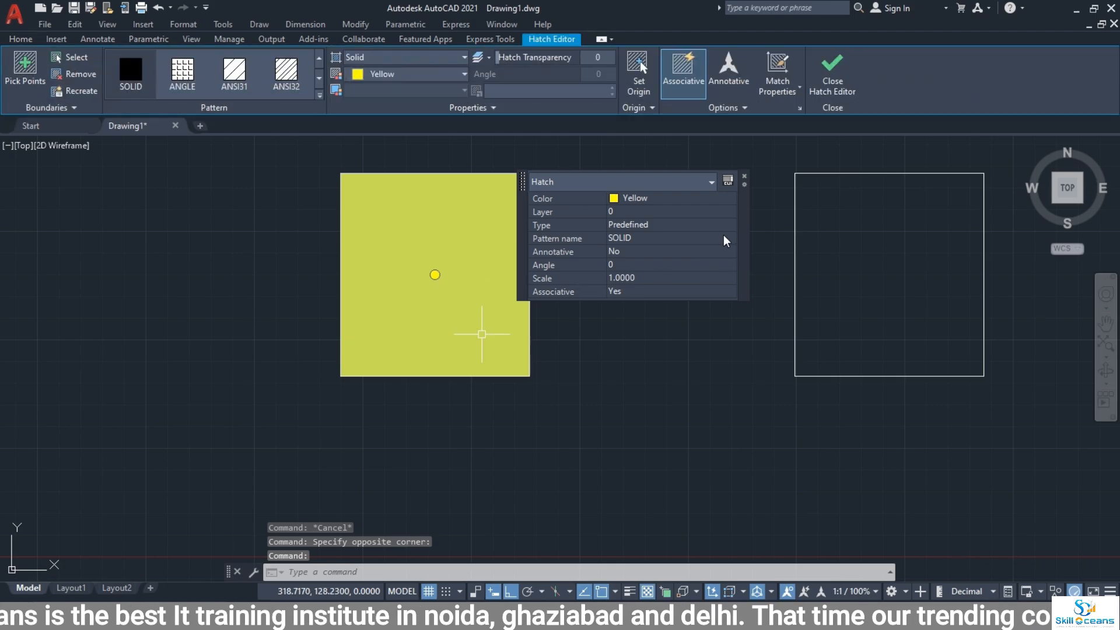
left_click(745, 179)
left_click(409, 74)
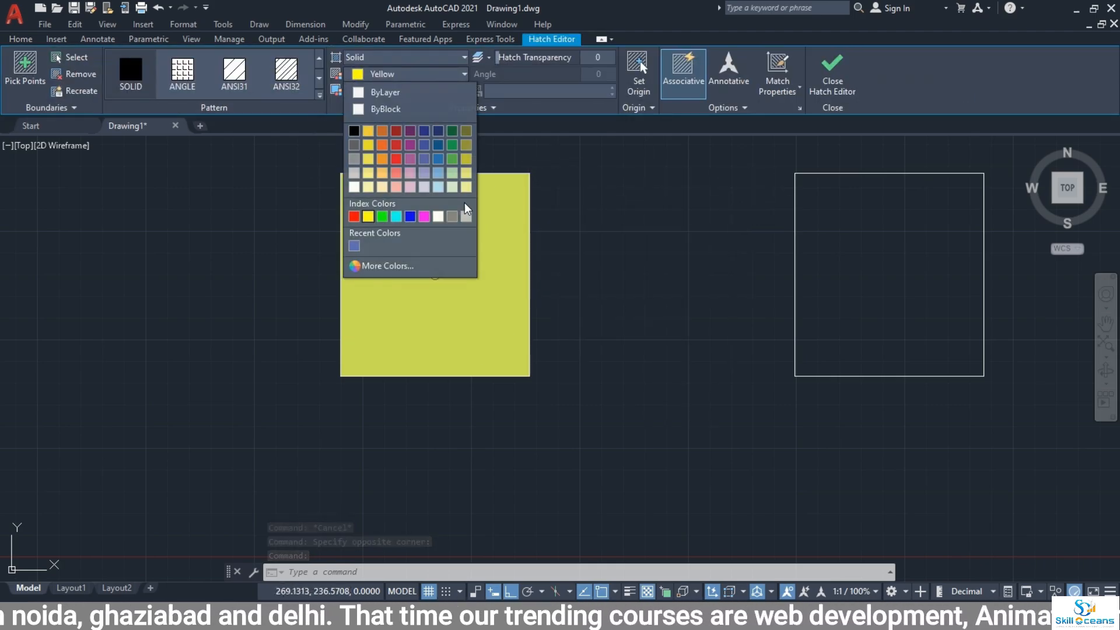
left_click(396, 159)
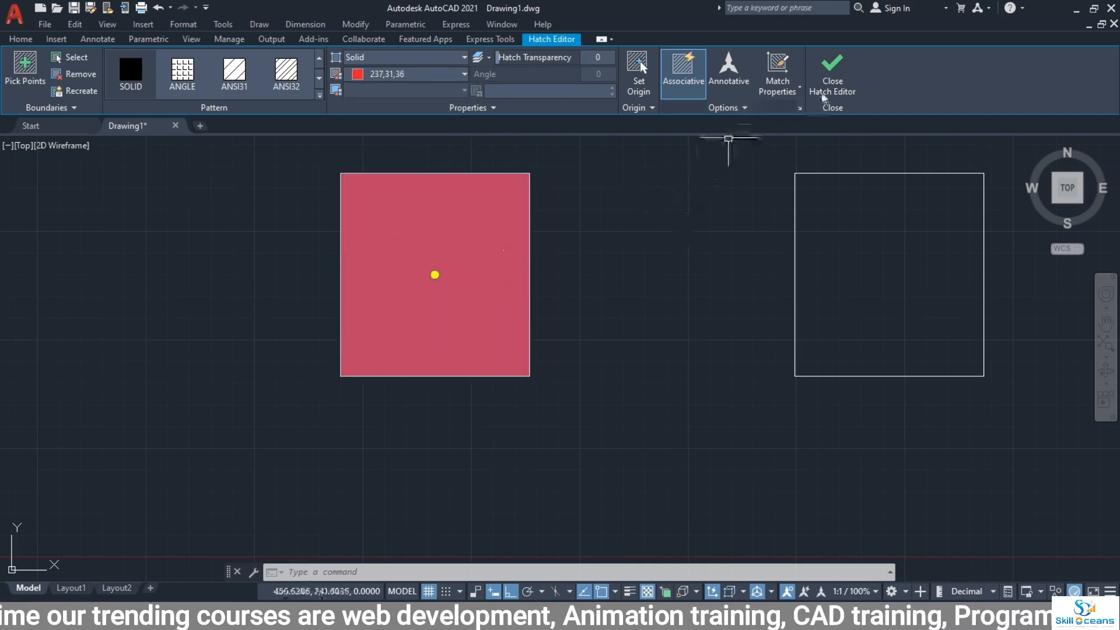
key("Escape")
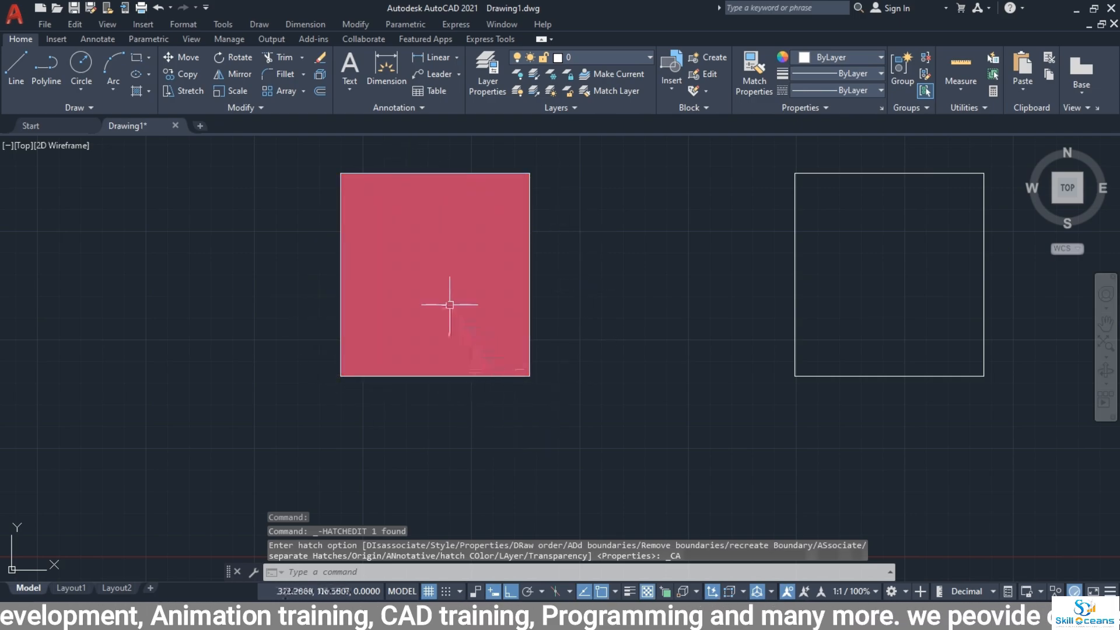
Delete the first rectangle's red hatch and fill that rectangle again with a solid Yellow hatch.
left_click(443, 279)
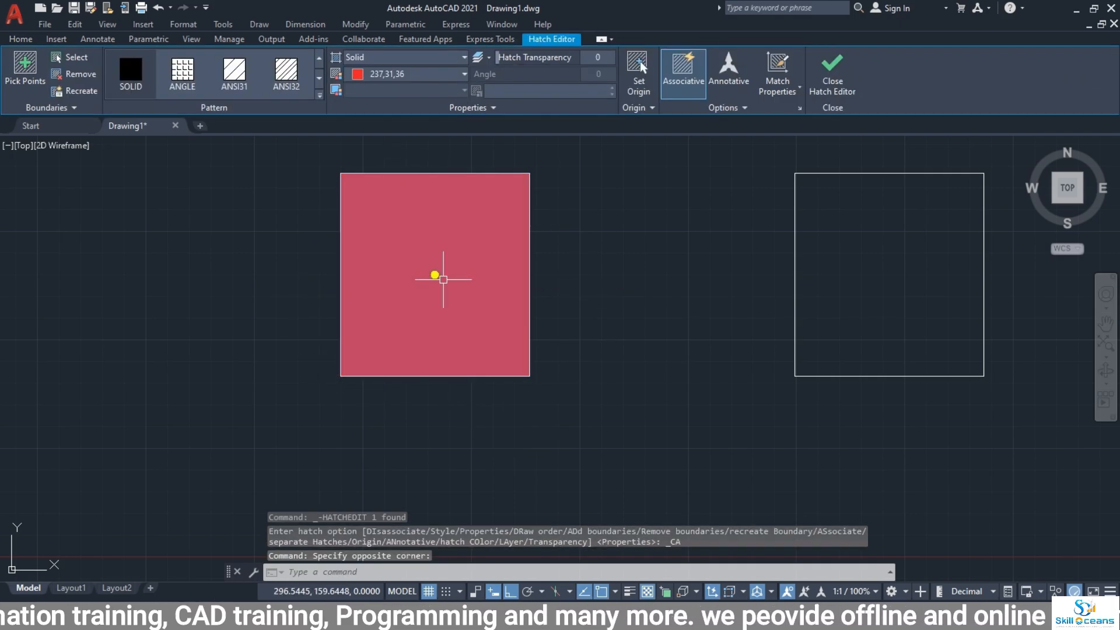
key("Delete")
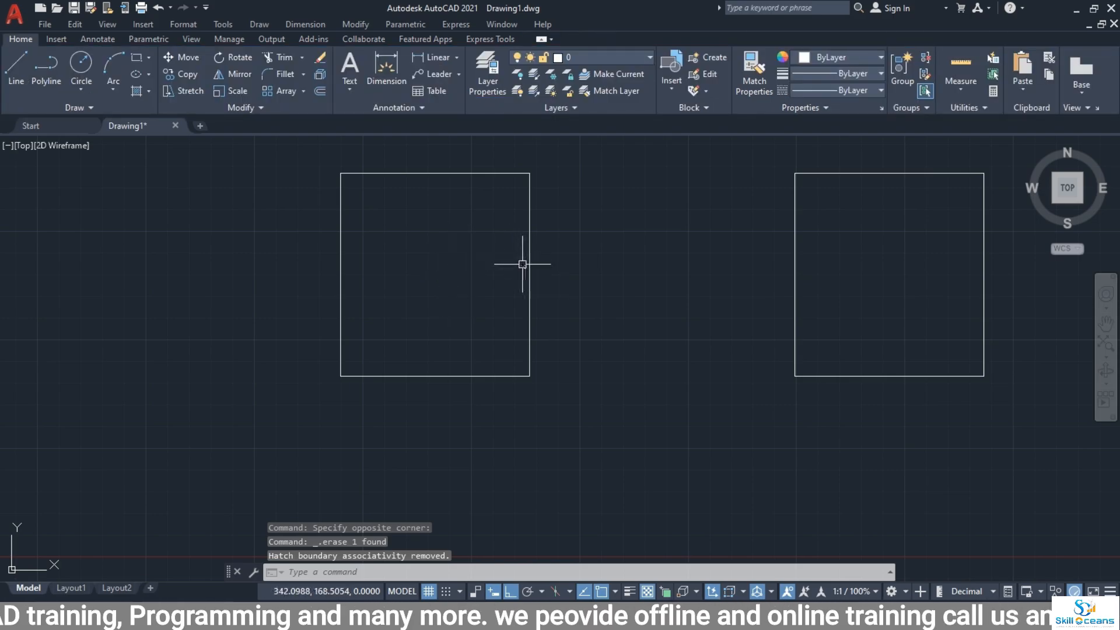
type("h")
key("Return")
left_click(402, 75)
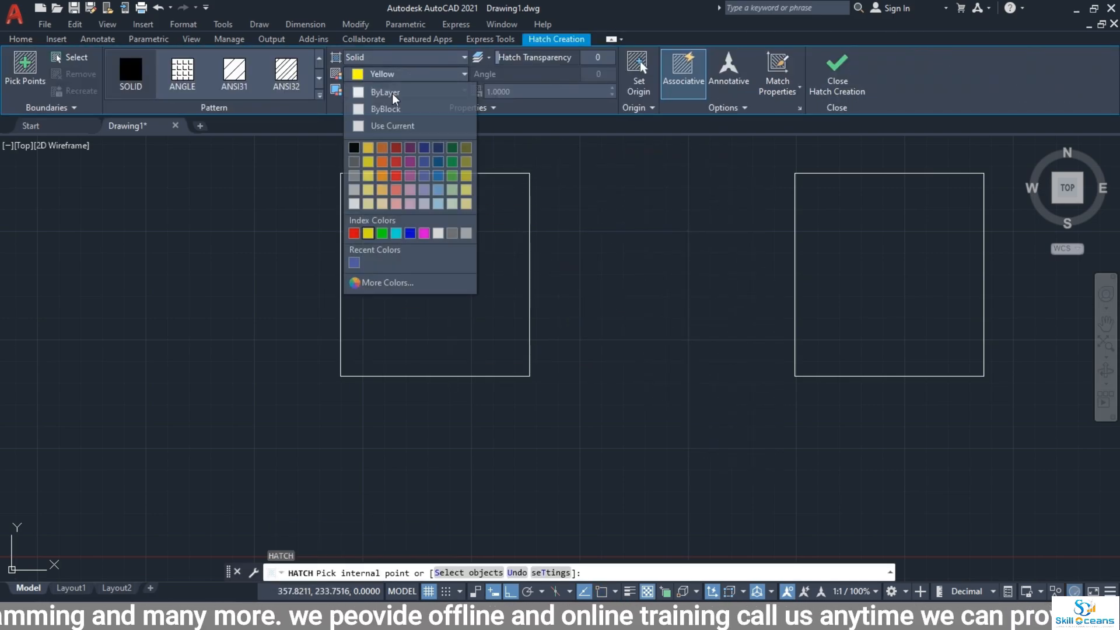
left_click(368, 234)
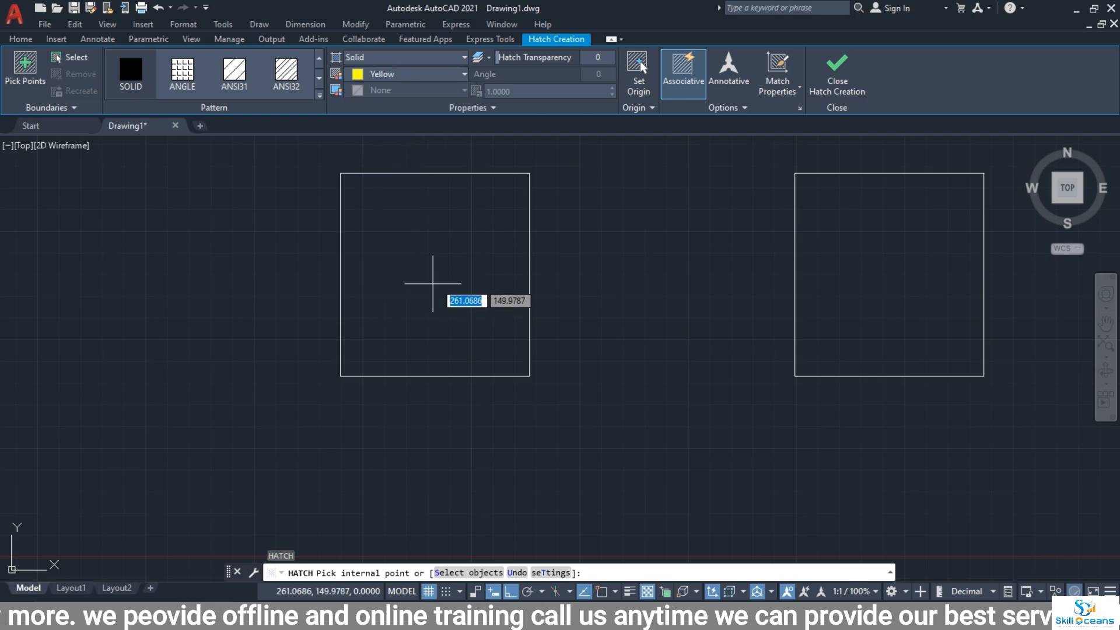
left_click(433, 283)
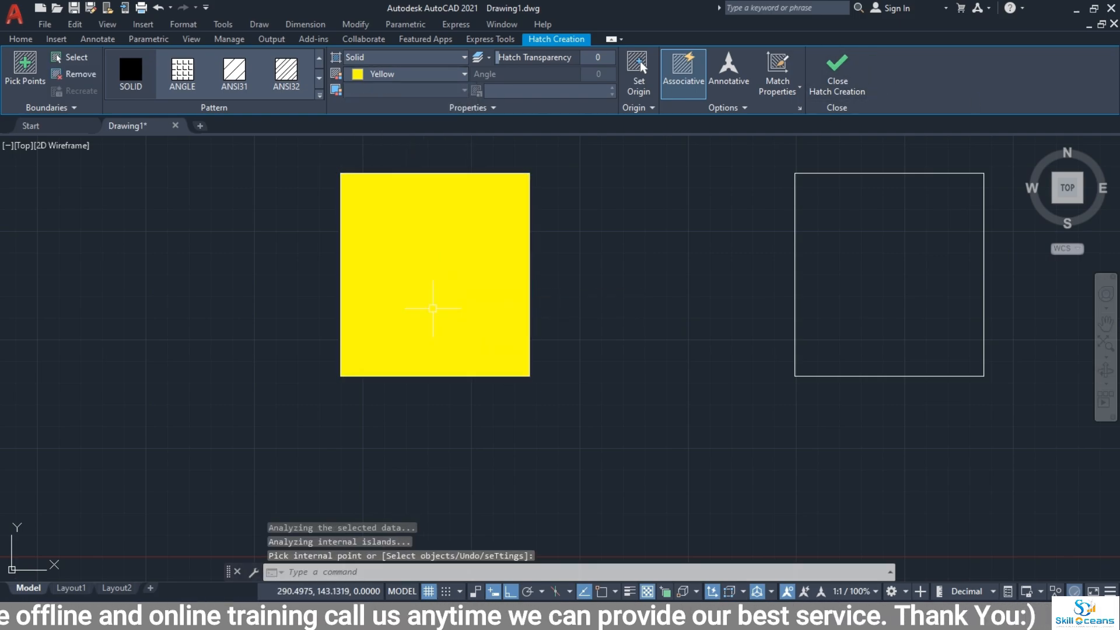
key("Return")
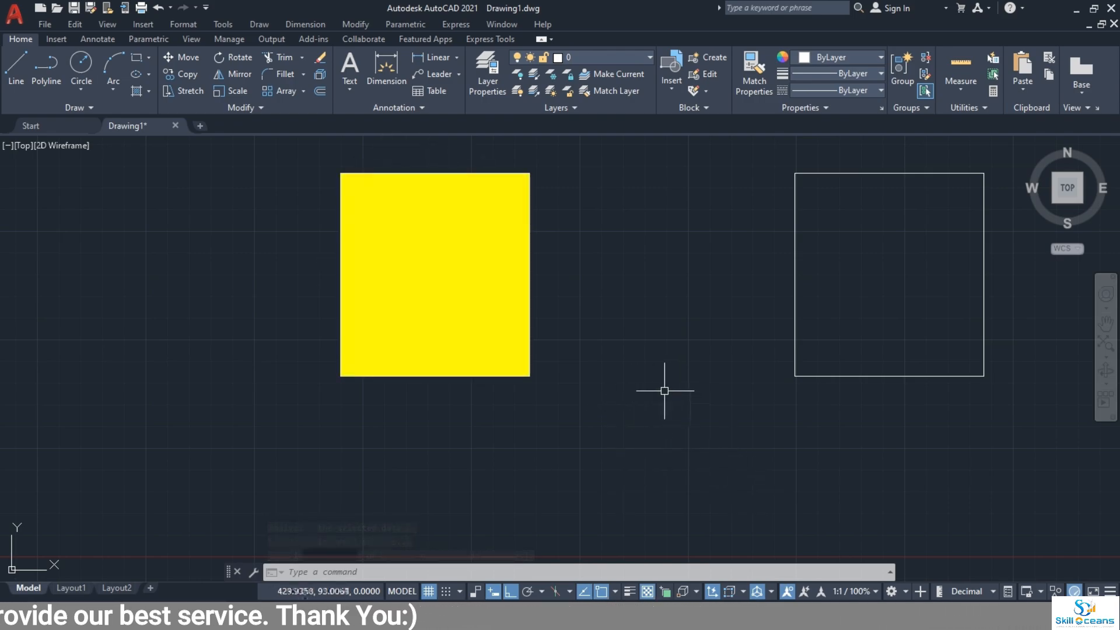
Start another hatch for the empty rectangles and set its type to Gradient.
scroll(657, 384, "down", 3)
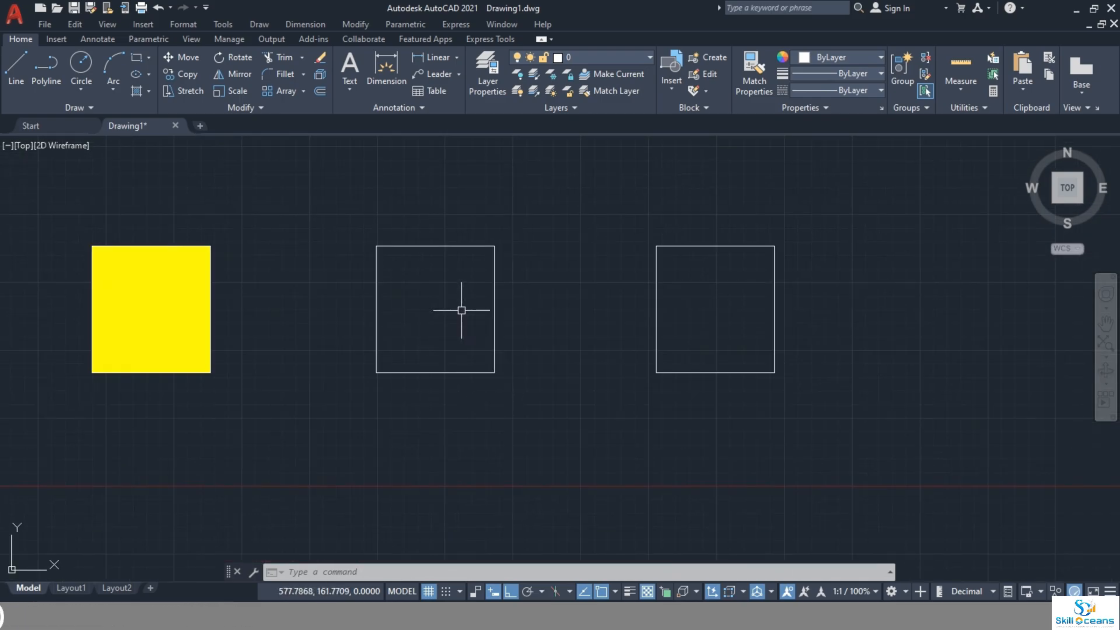
type("h")
key("Return")
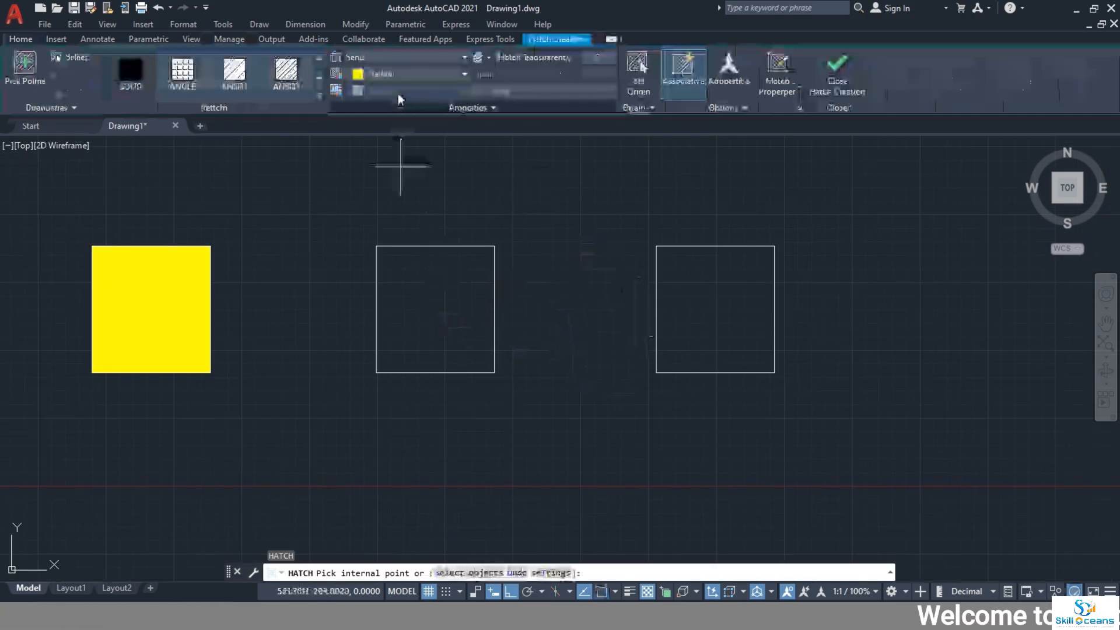
left_click(408, 57)
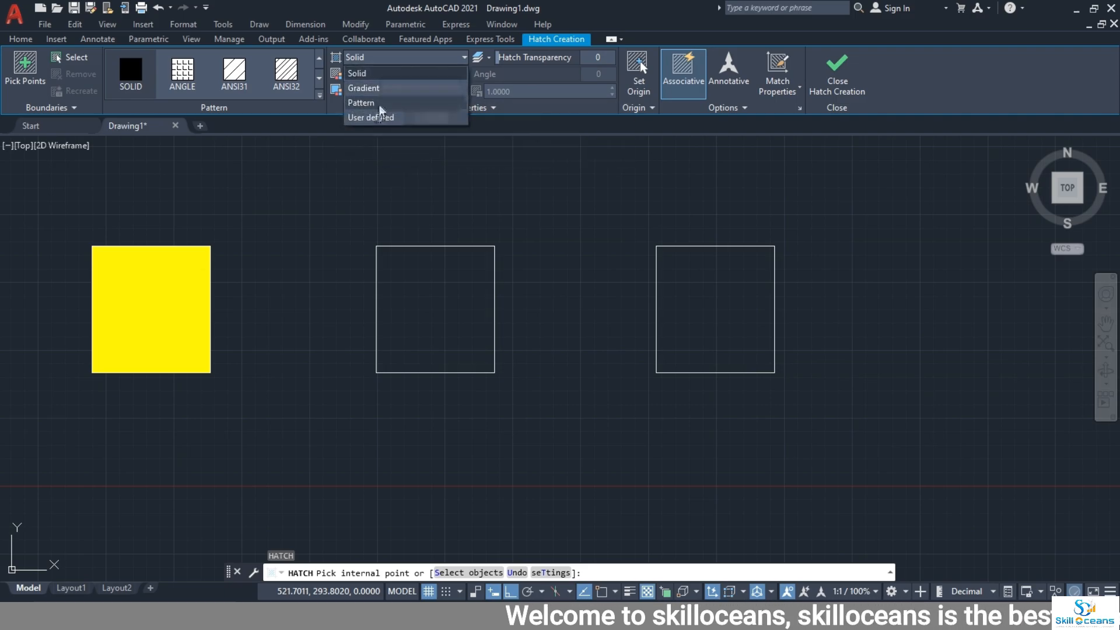
left_click(383, 88)
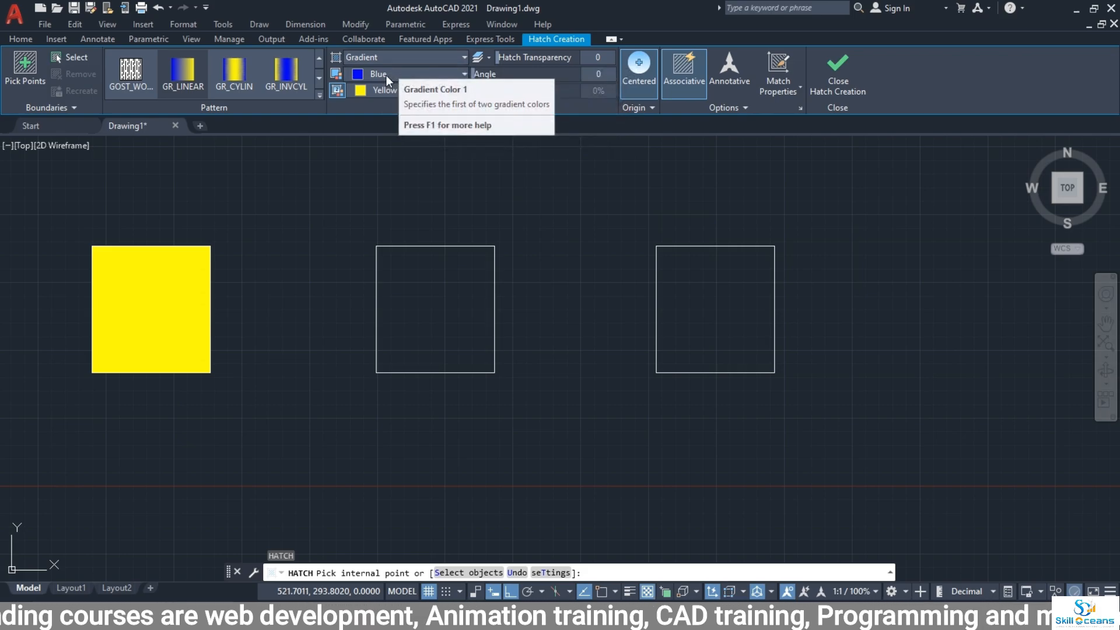
Switch the hatch type to Solid to review its colour and type choices, and return it to Gradient.
left_click(390, 57)
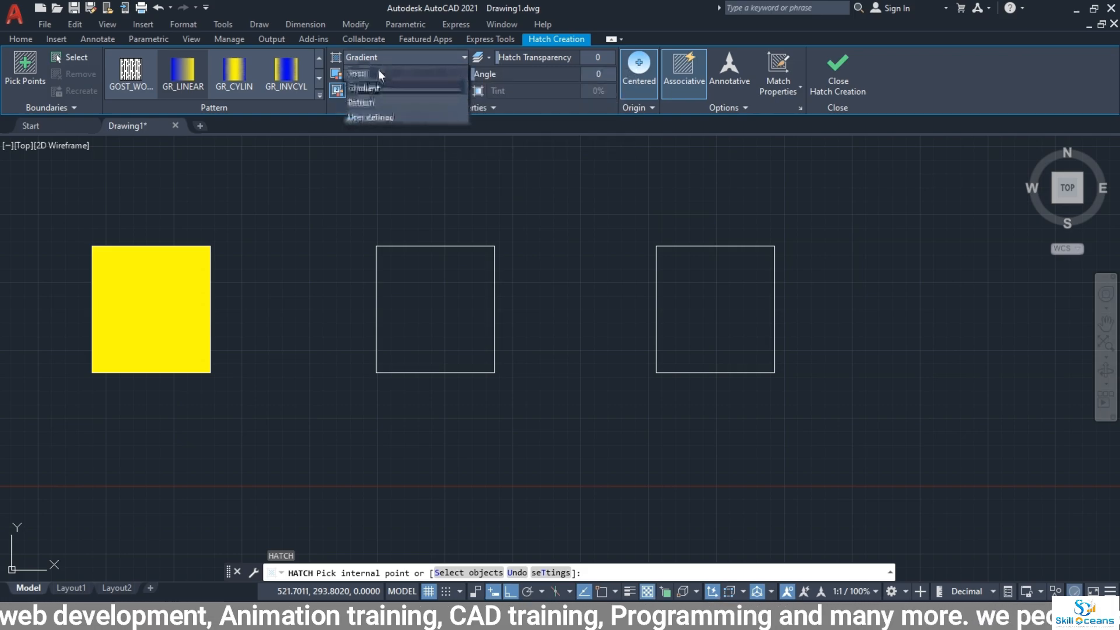
left_click(379, 72)
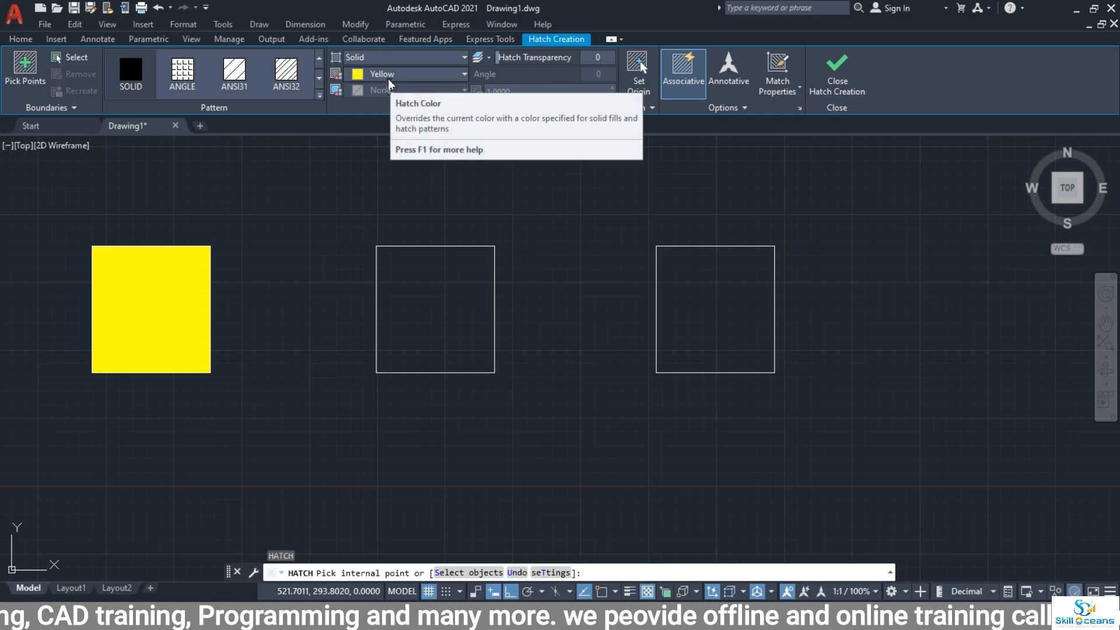
left_click(389, 79)
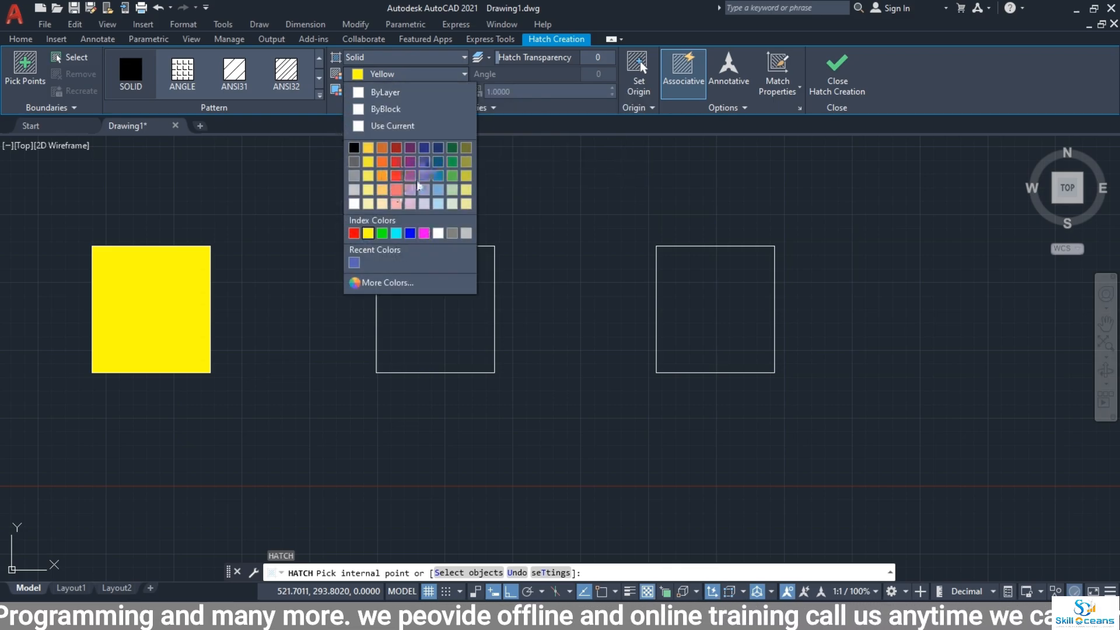
left_click(534, 131)
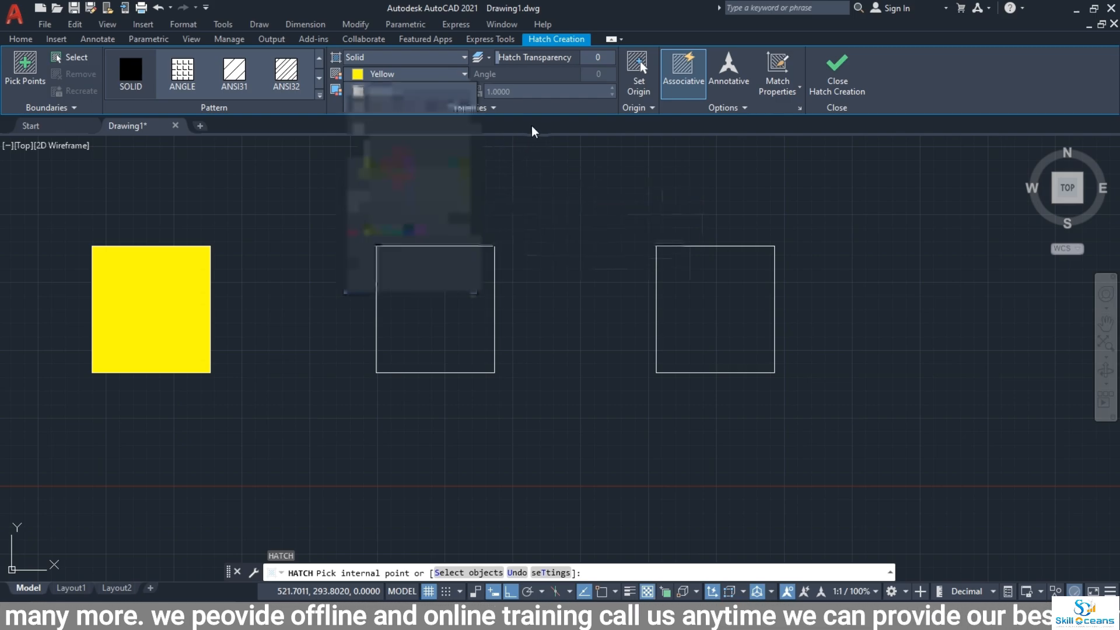
left_click(392, 61)
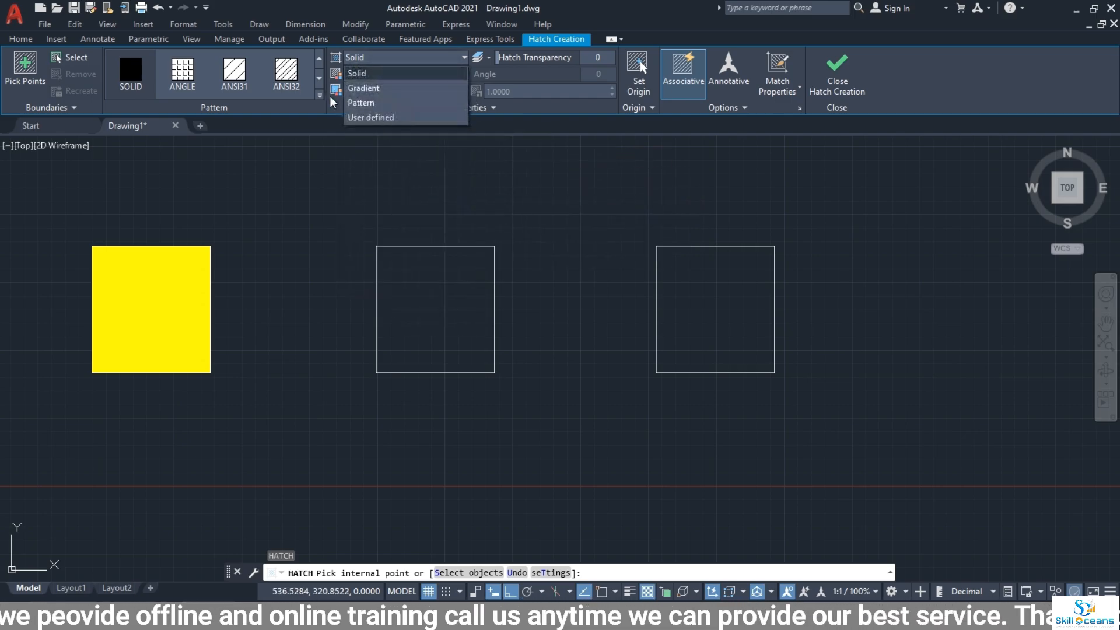
left_click(529, 128)
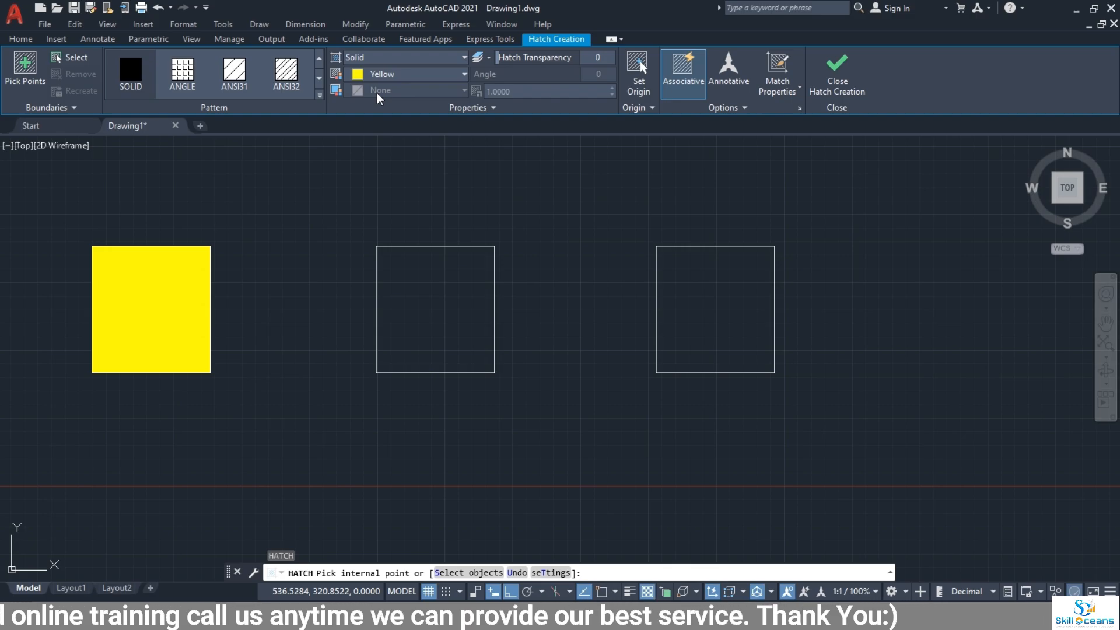
left_click(397, 57)
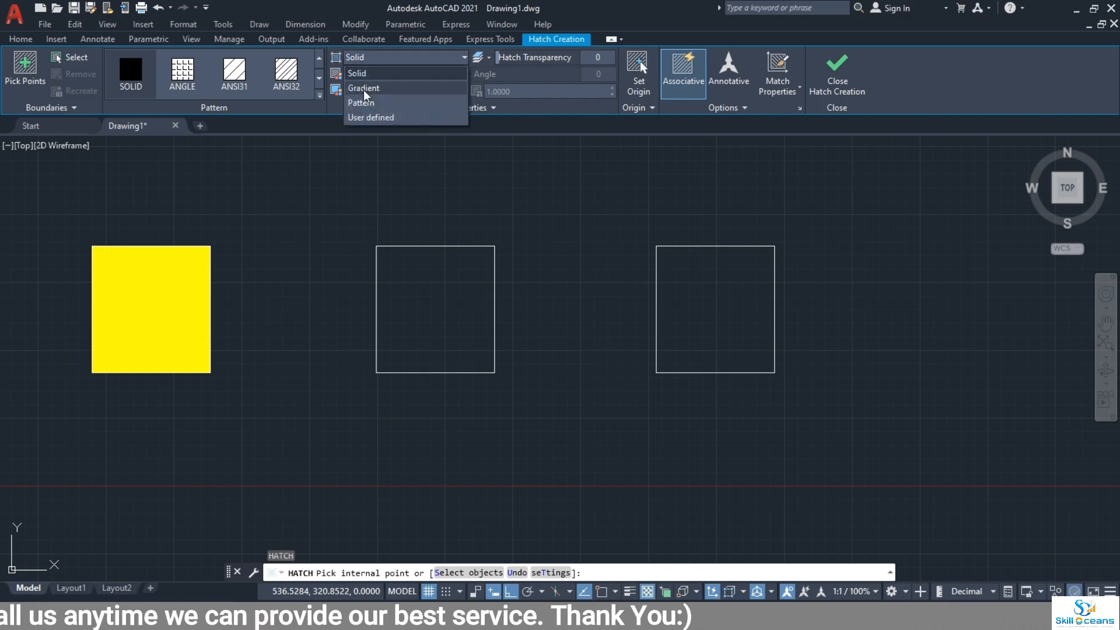
left_click(373, 82)
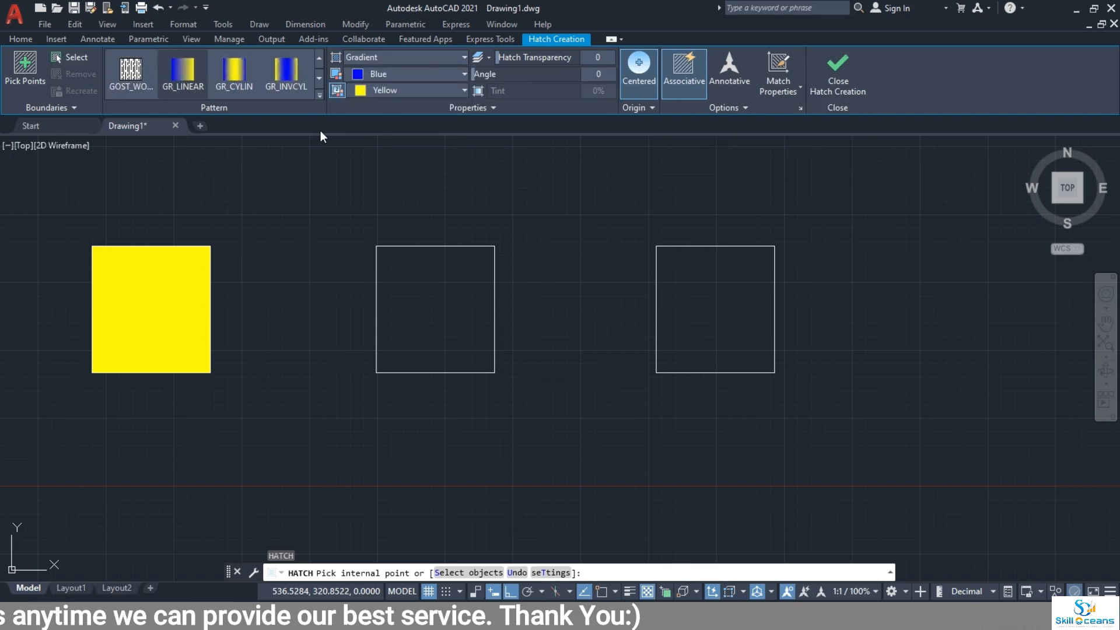
Review the colour palettes for the gradient's first and second colours, including the Index Color, True Color and Color Books choices.
left_click(376, 76)
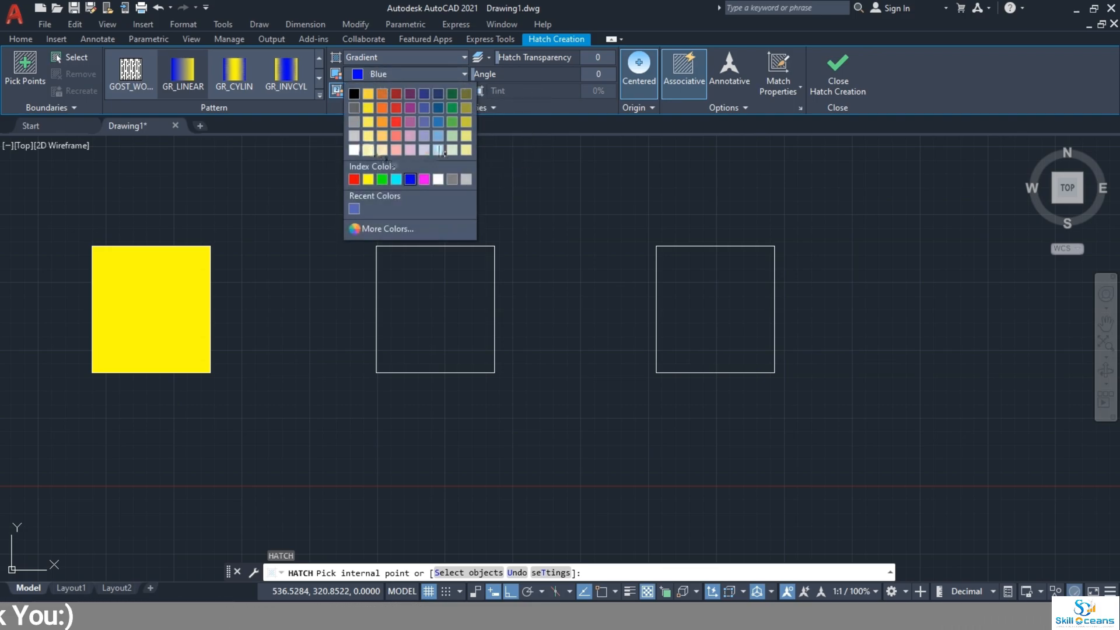
left_click(380, 228)
left_click(519, 134)
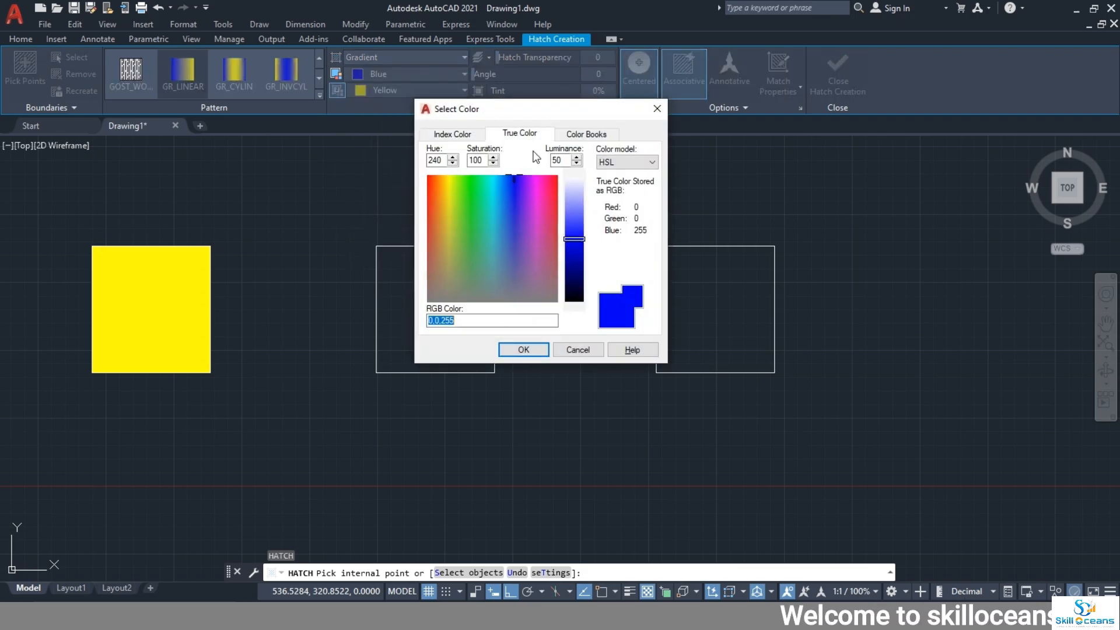
left_click(586, 134)
left_click(464, 133)
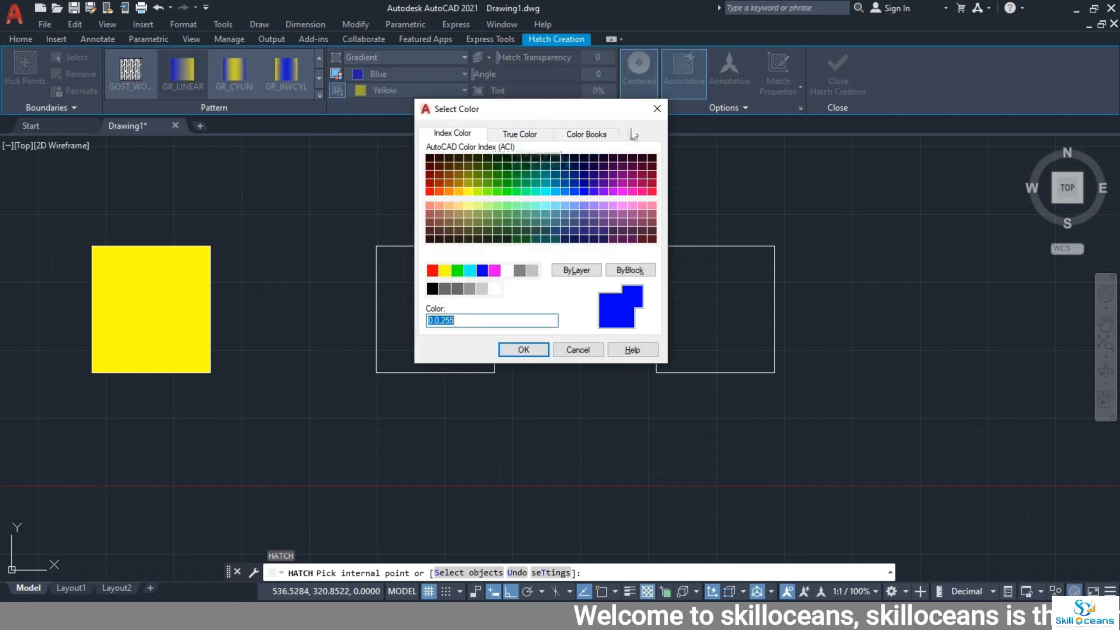
left_click(656, 110)
left_click(397, 92)
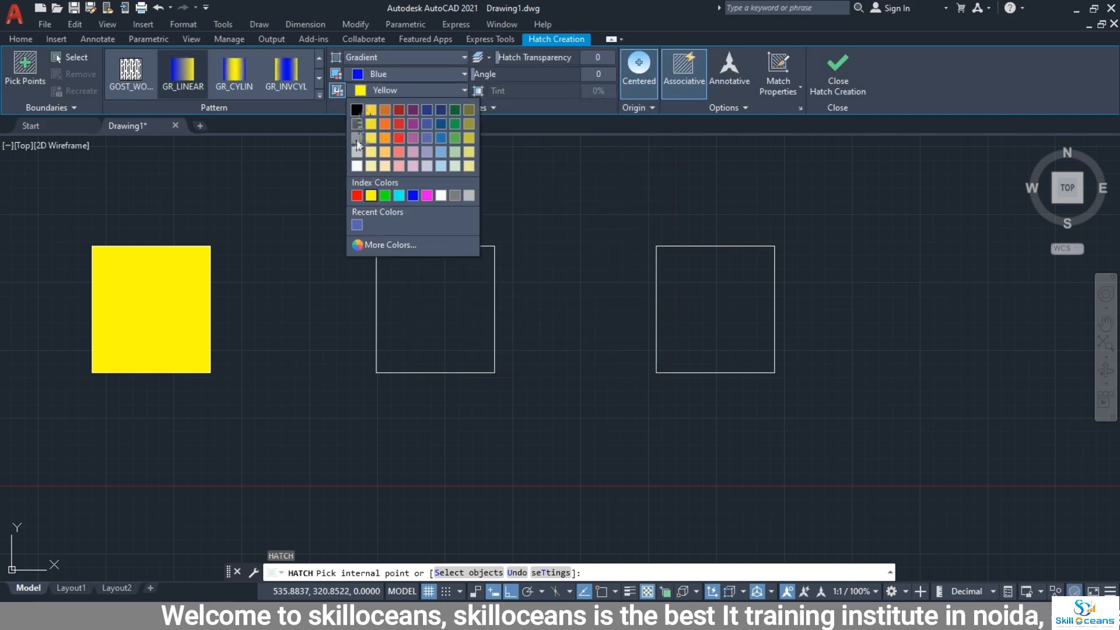
left_click(373, 250)
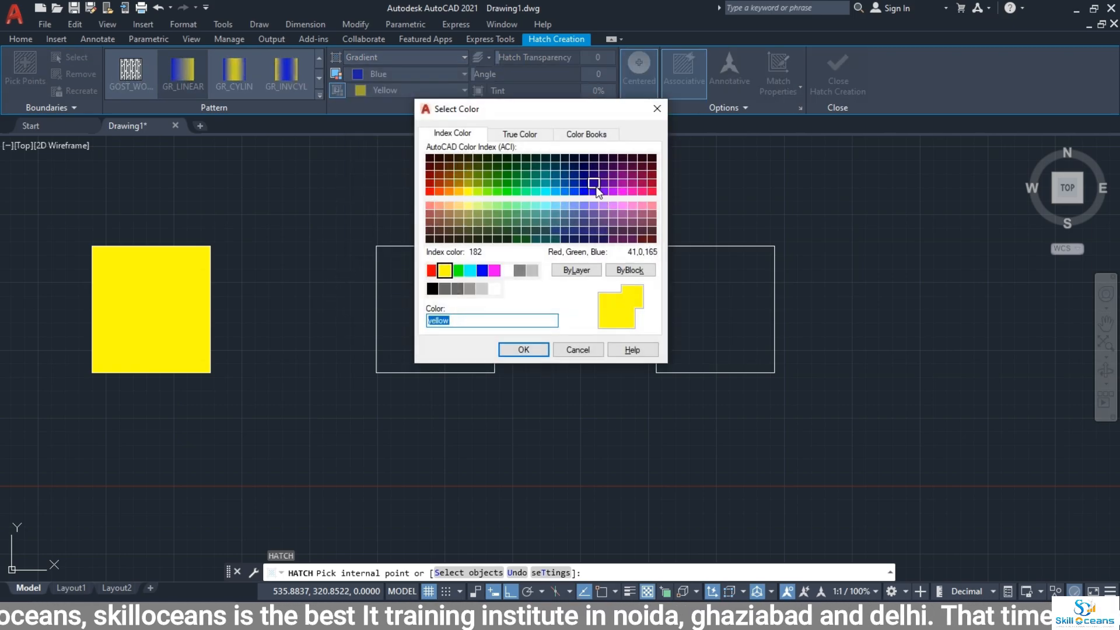
left_click(656, 109)
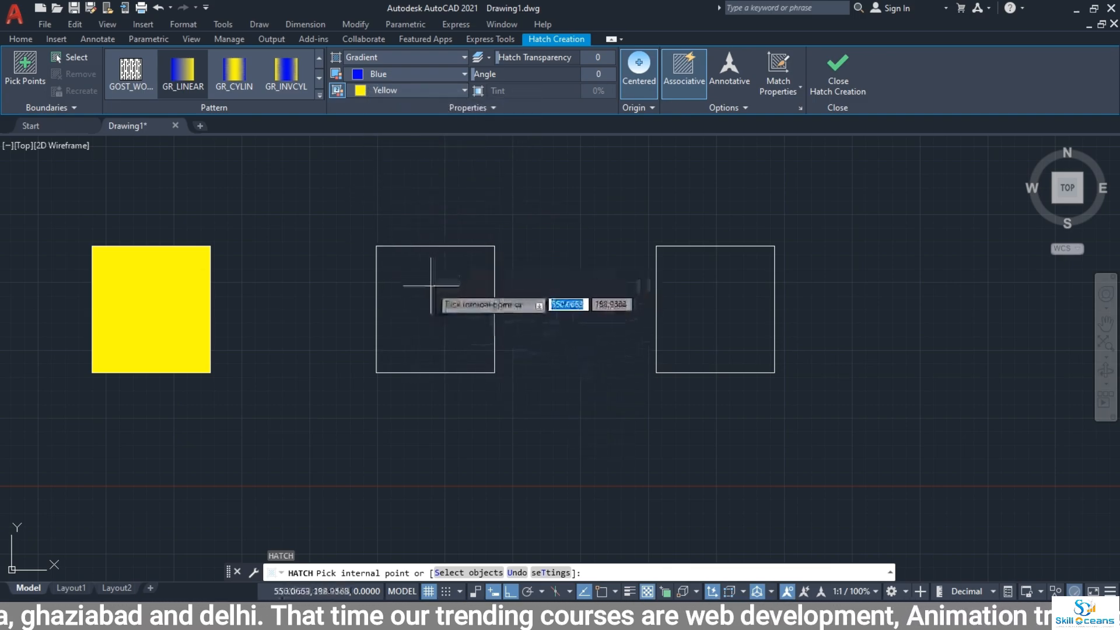
Fill the middle rectangle with the GR_LINEAR gradient from Blue to Yellow.
left_click(429, 314)
scroll(460, 321, "up", 4)
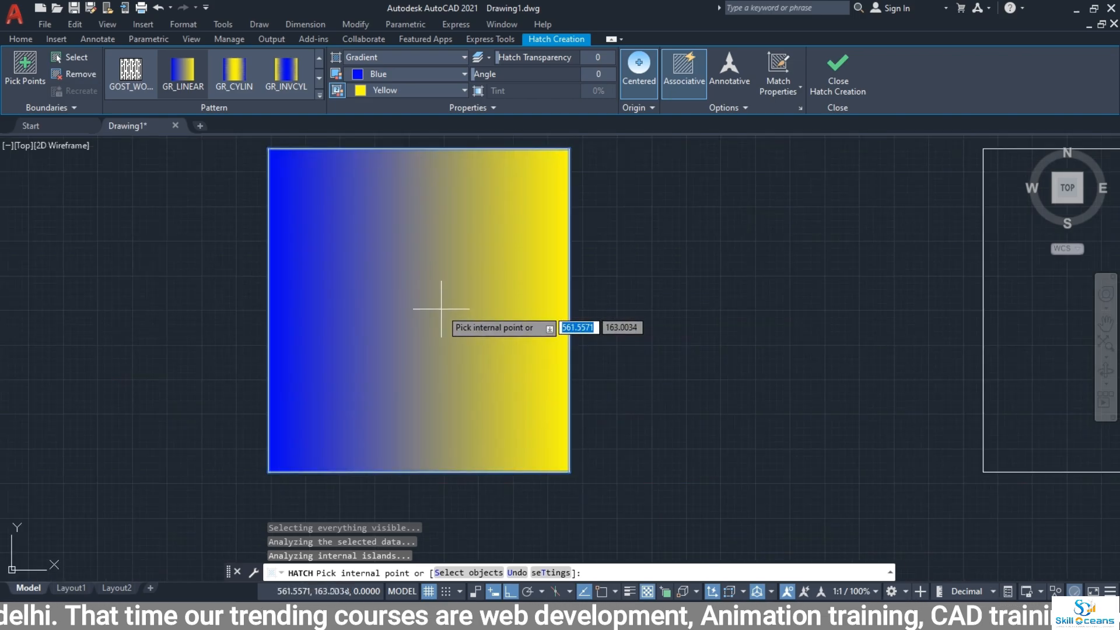
scroll(462, 309, "down", 2)
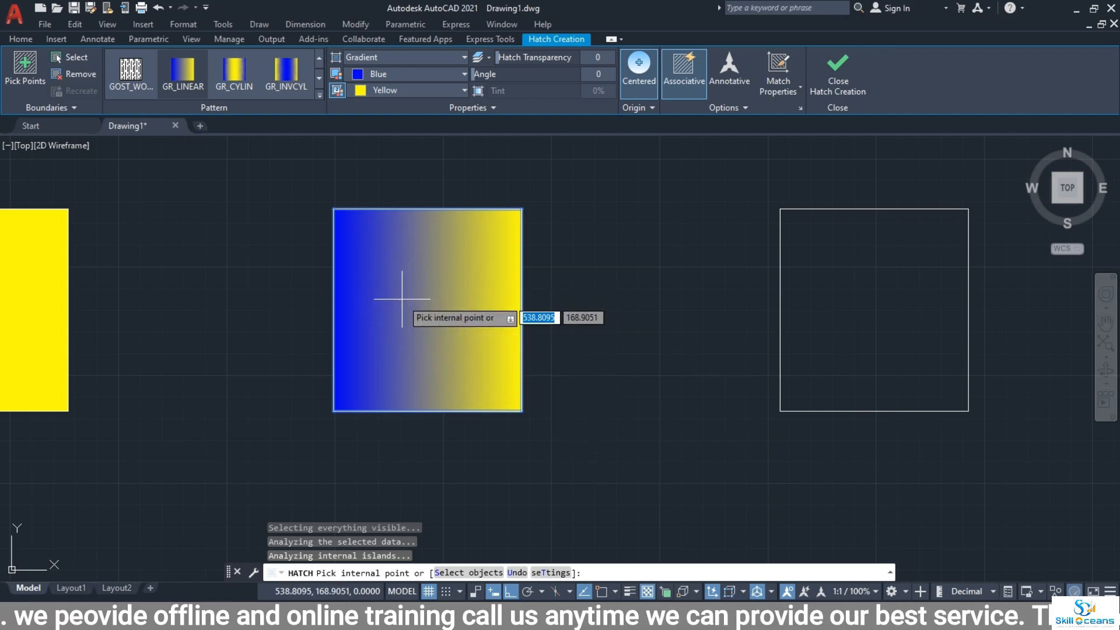
Preview the GR_CYLIN, GR_INVCYL and GR_INVSPH gradients on the middle rectangle, and finish its hatch as GR_LINEAR.
left_click(319, 96)
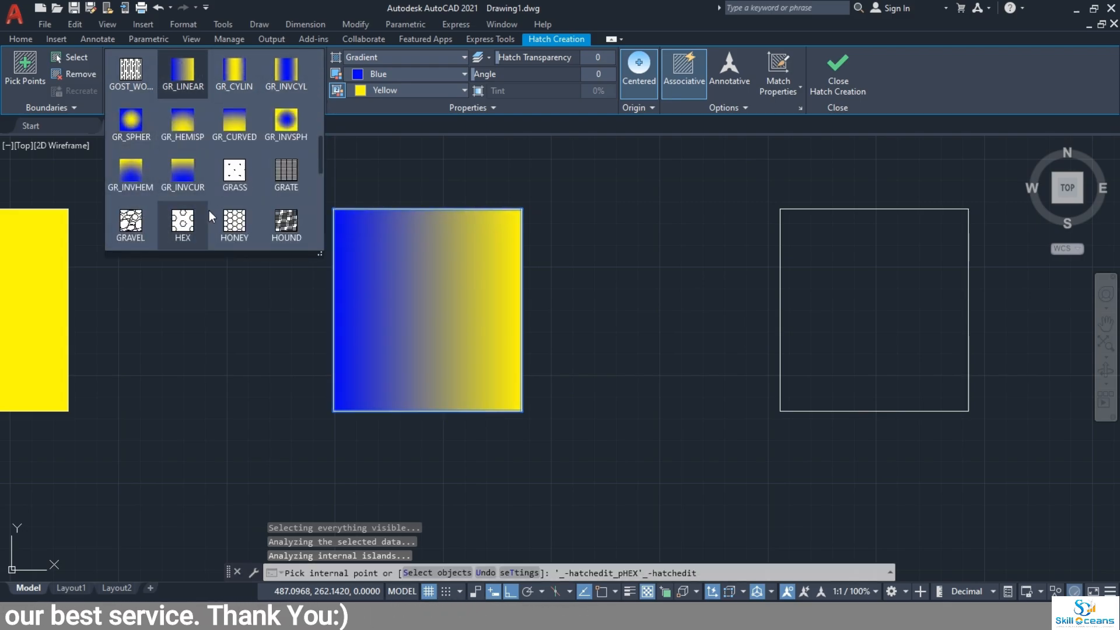
scroll(210, 208, "up", 2)
scroll(216, 202, "down", 1)
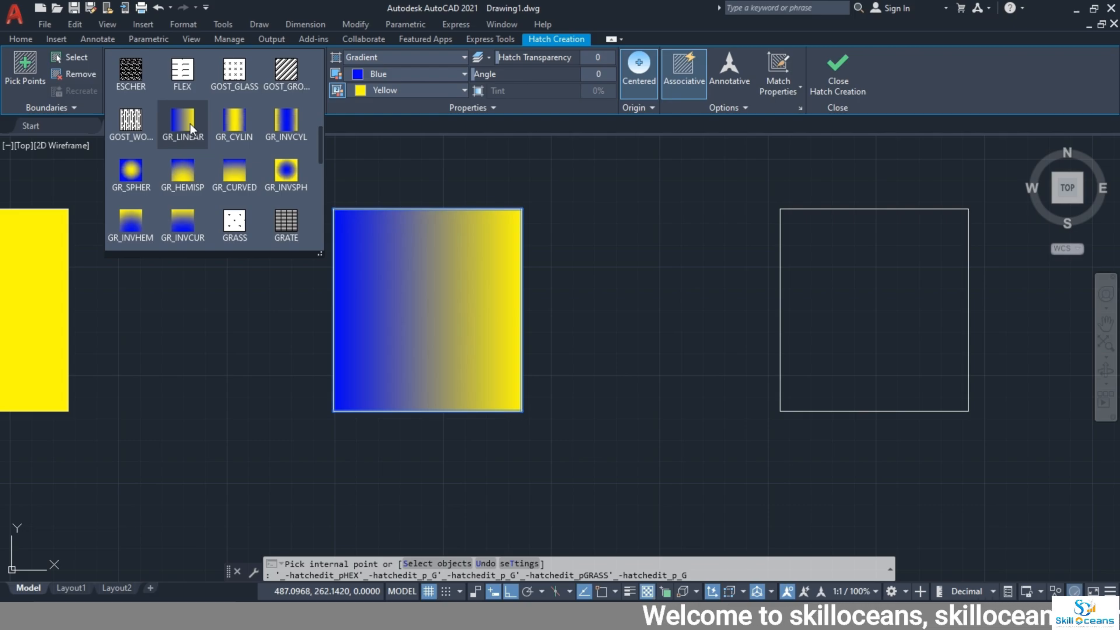
left_click(233, 124)
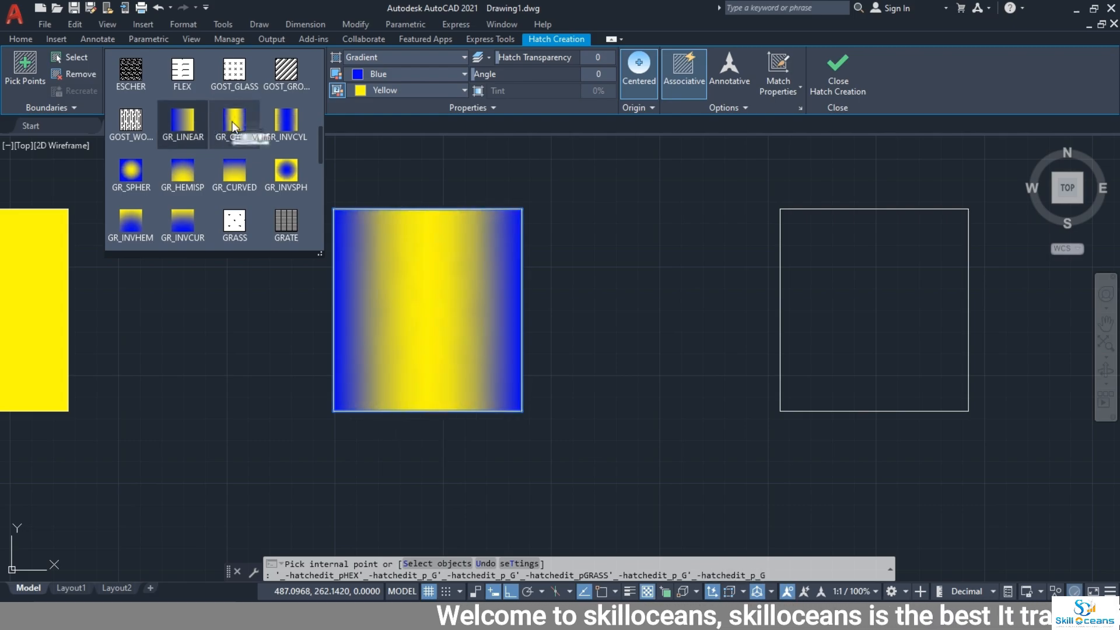
left_click(271, 121)
left_click(281, 170)
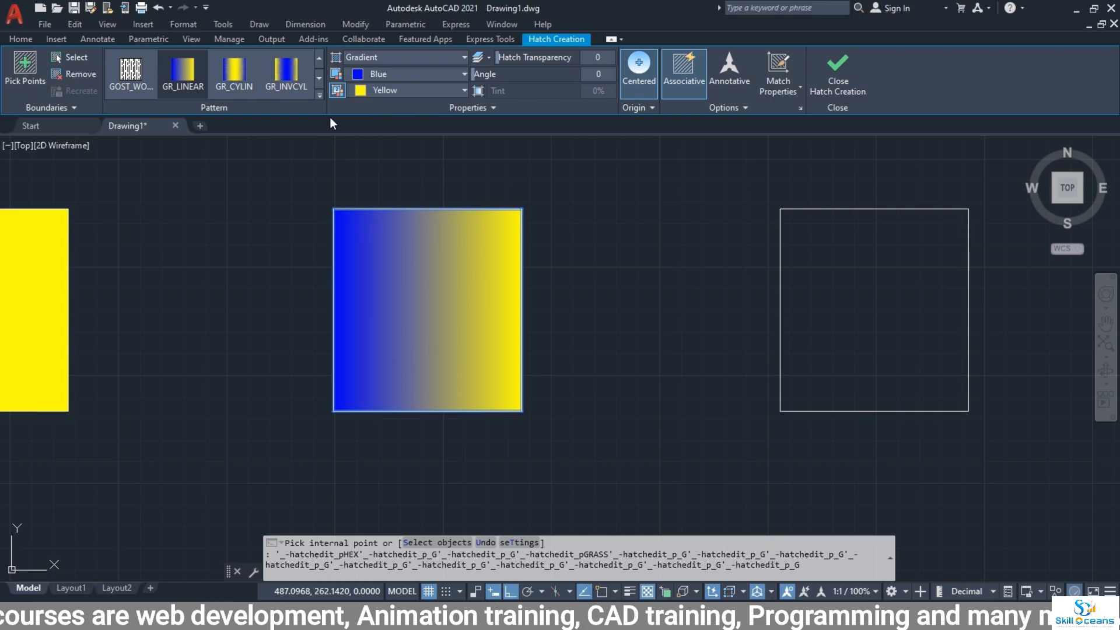
scroll(479, 358, "down", 4)
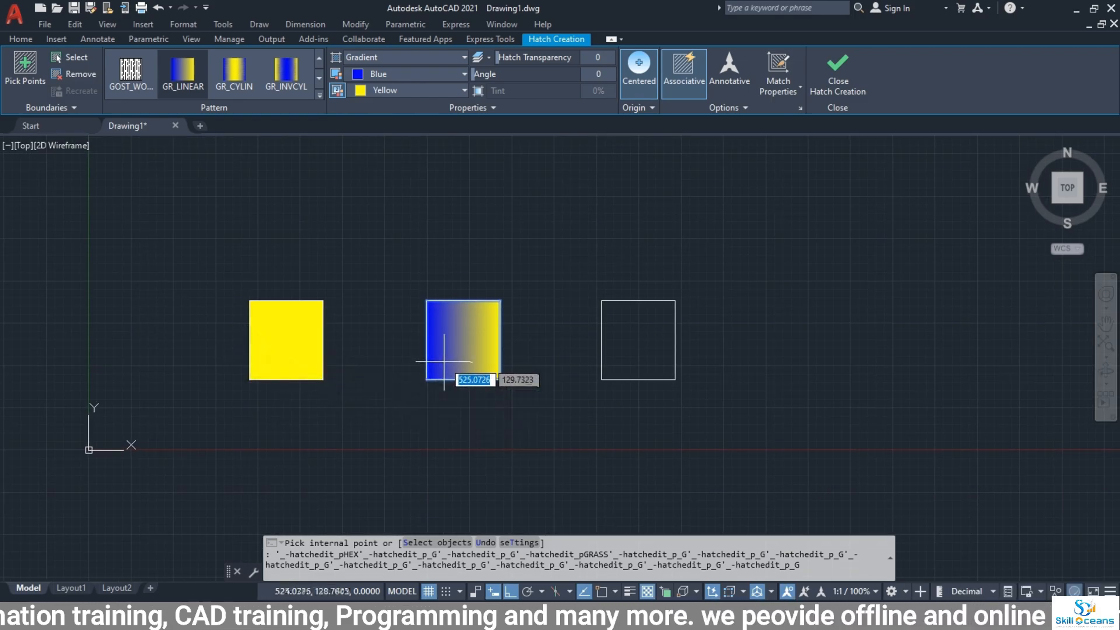
key("Escape")
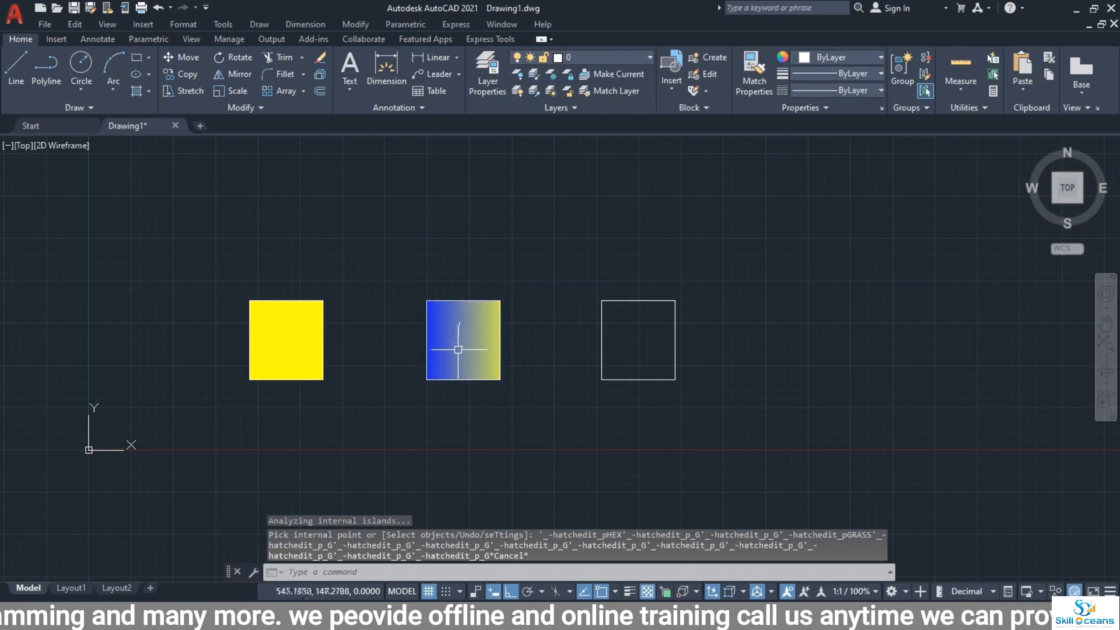
Try to set the transparency of the middle rectangle's gradient hatch to 91.
left_click(463, 340)
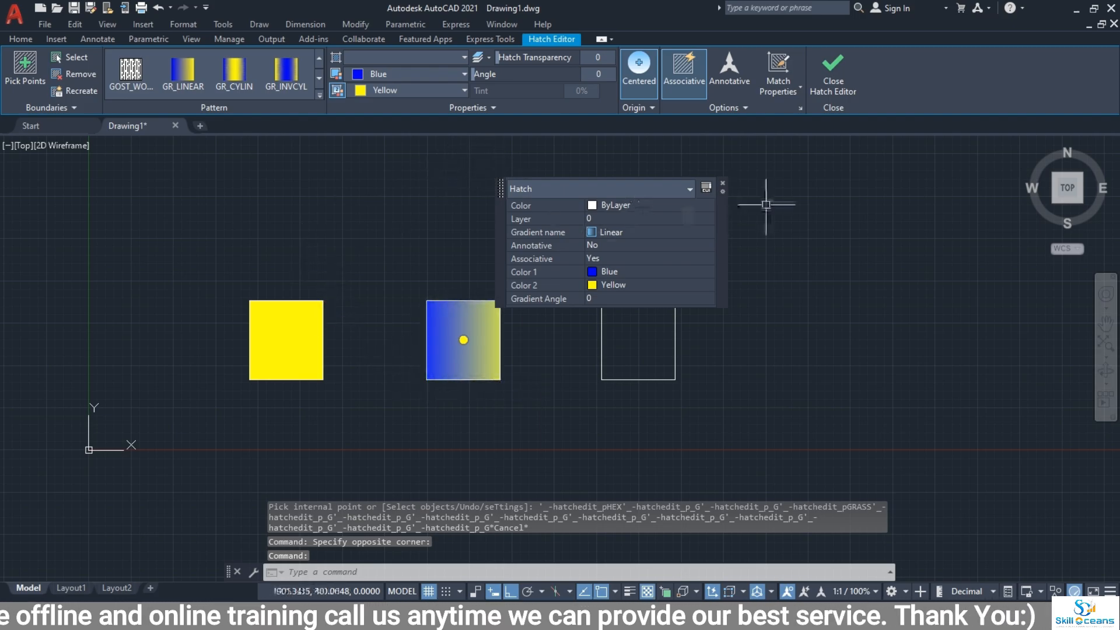
left_click(722, 183)
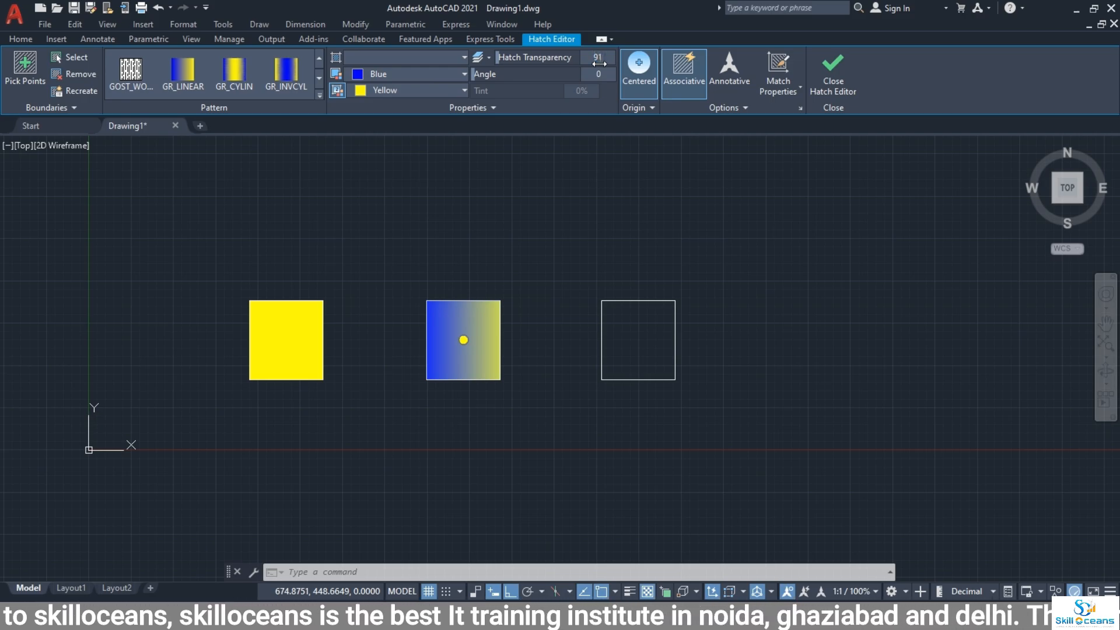
key("Return")
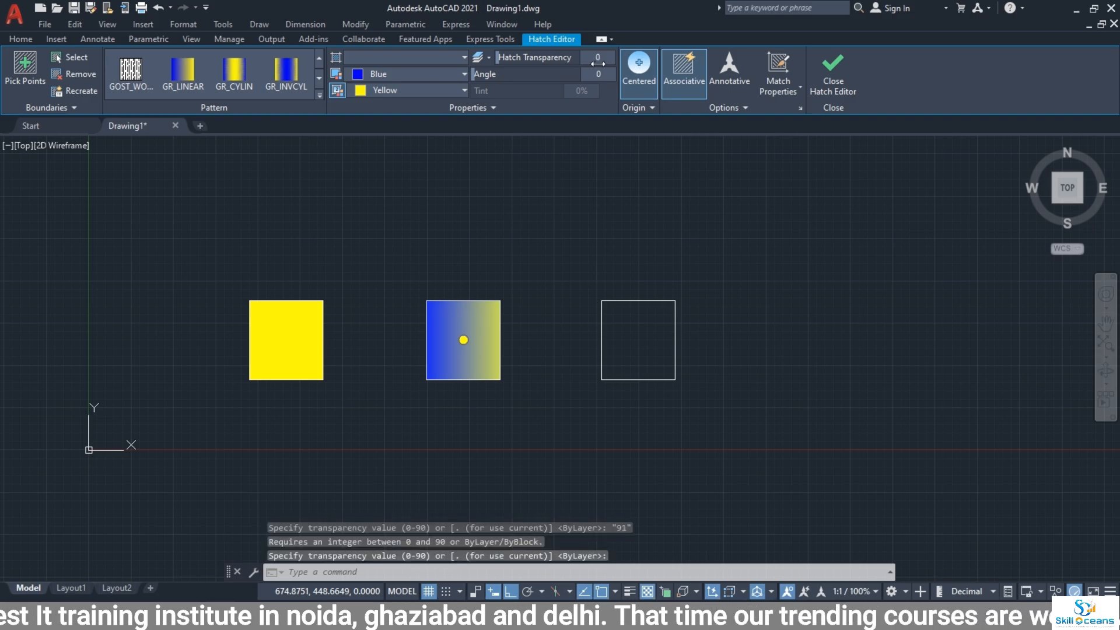
Set the middle gradient hatch's transparency to 90, close the hatch editing and inspect the fill up close.
left_click(597, 64)
type("90")
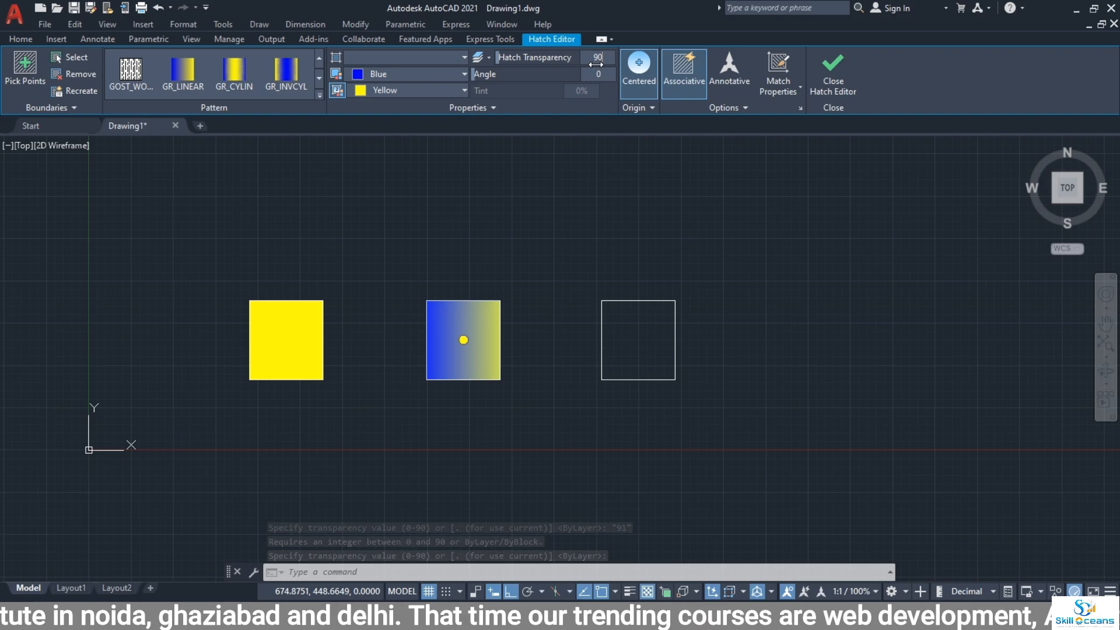
left_click(841, 73)
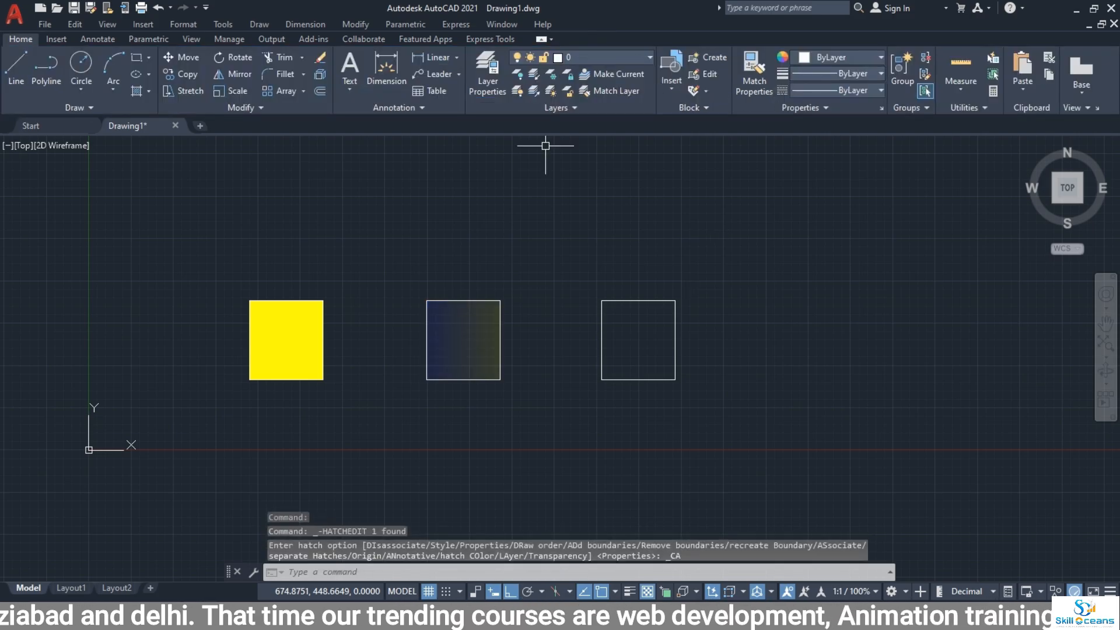
scroll(473, 361, "up", 5)
scroll(593, 412, "down", 2)
scroll(758, 438, "up", 2)
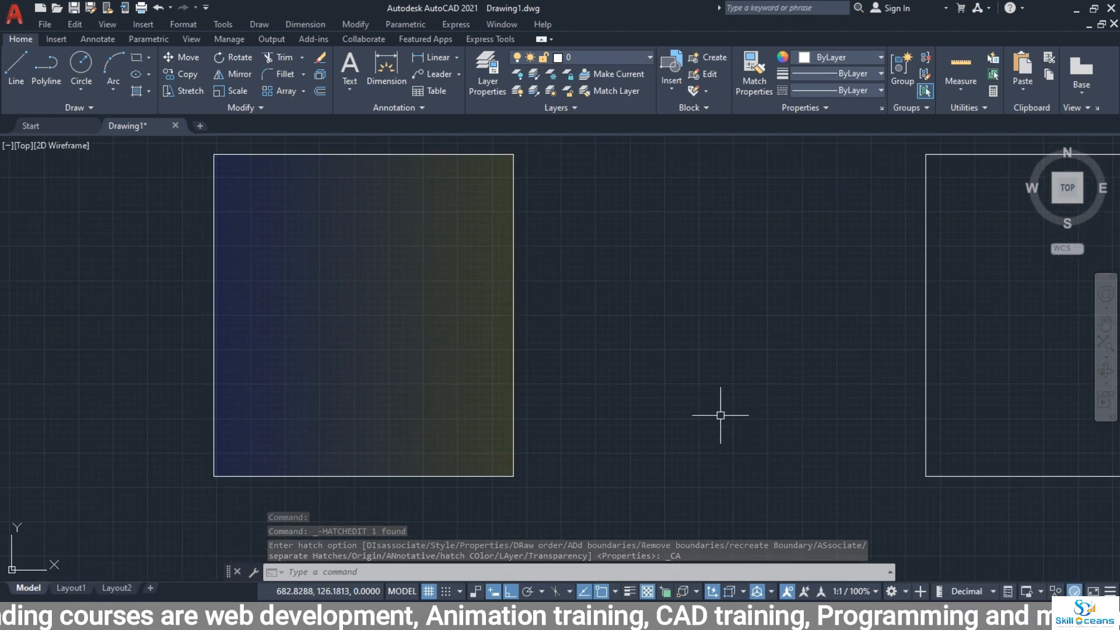
middle_click_drag(700, 390, 751, 397)
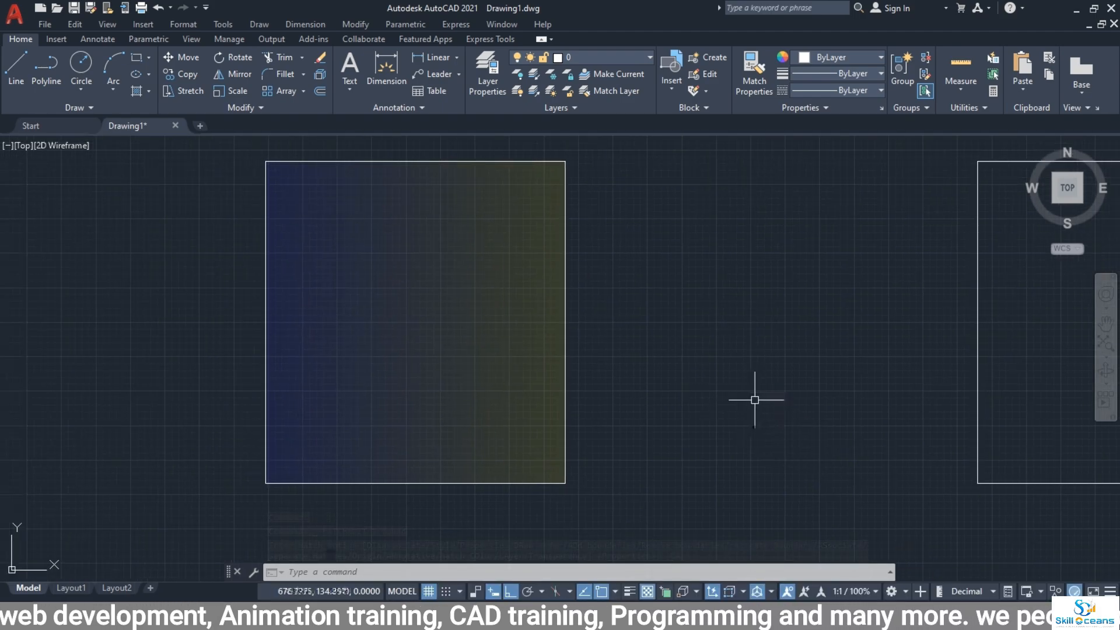
Reduce the middle gradient hatch's transparency to 50 and finish editing it.
left_click(505, 330)
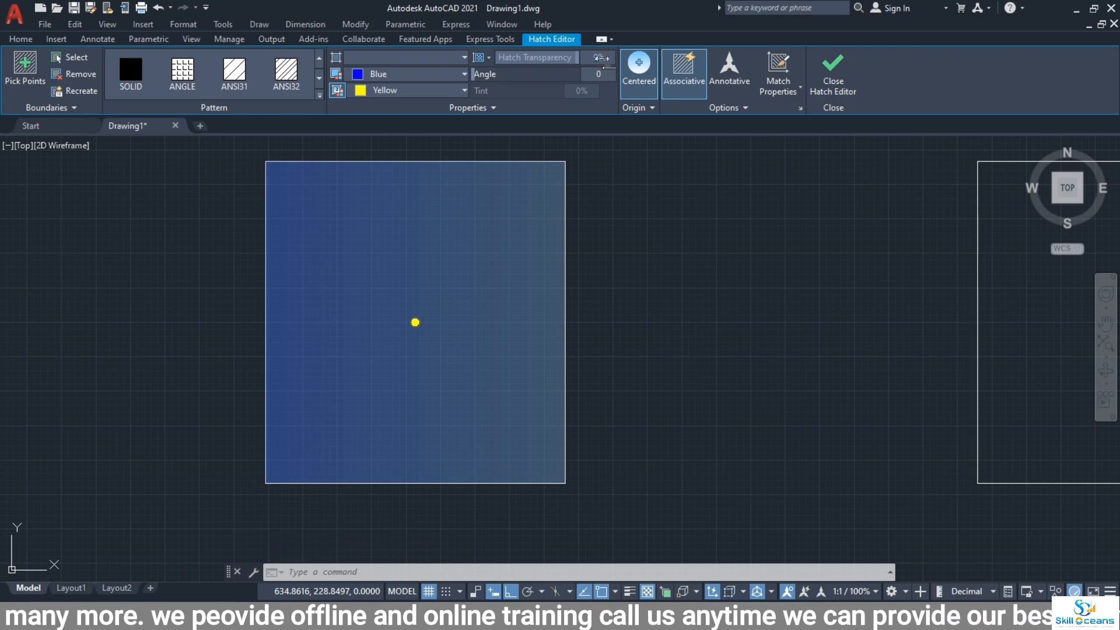
left_click(832, 71)
key("Escape")
scroll(682, 445, "down", 4)
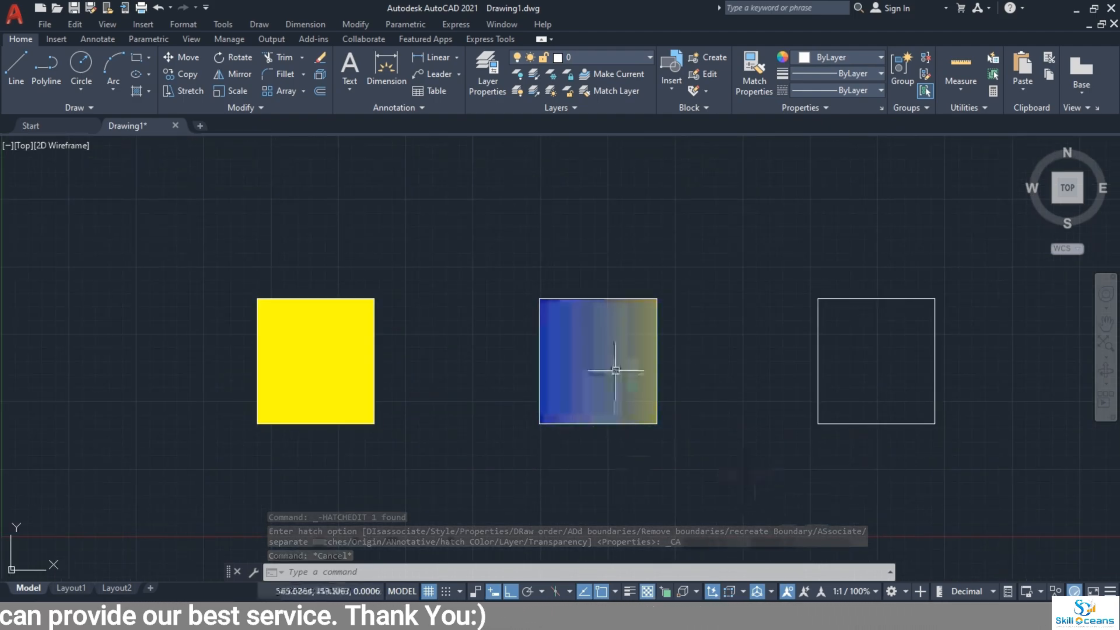
Set the middle gradient hatch's transparency back to 0 and finish editing it.
left_click(599, 362)
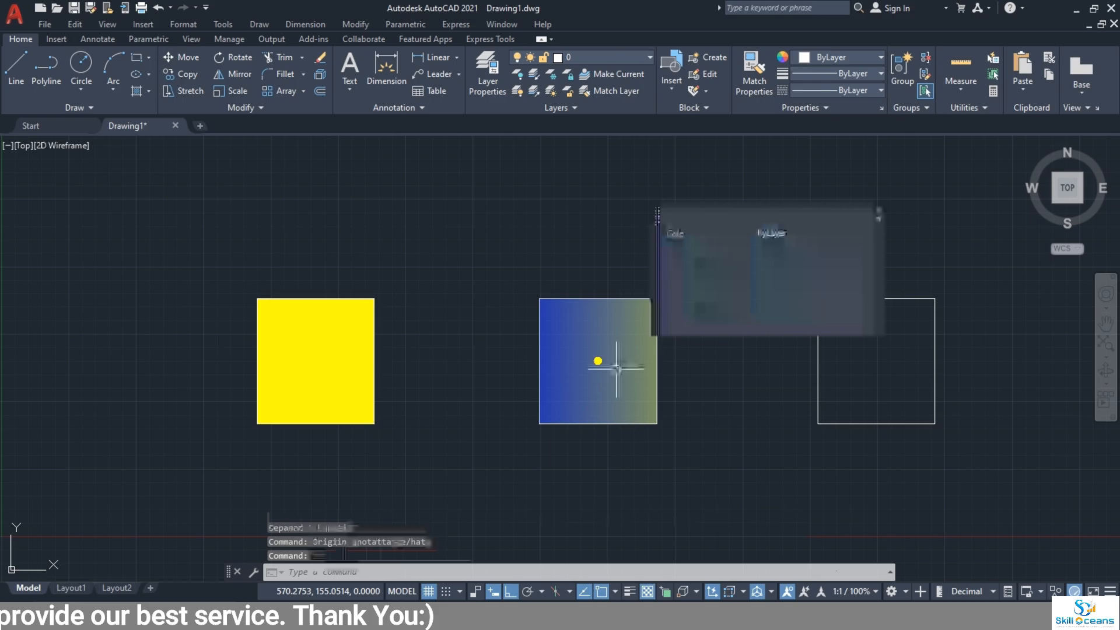
left_click(879, 214)
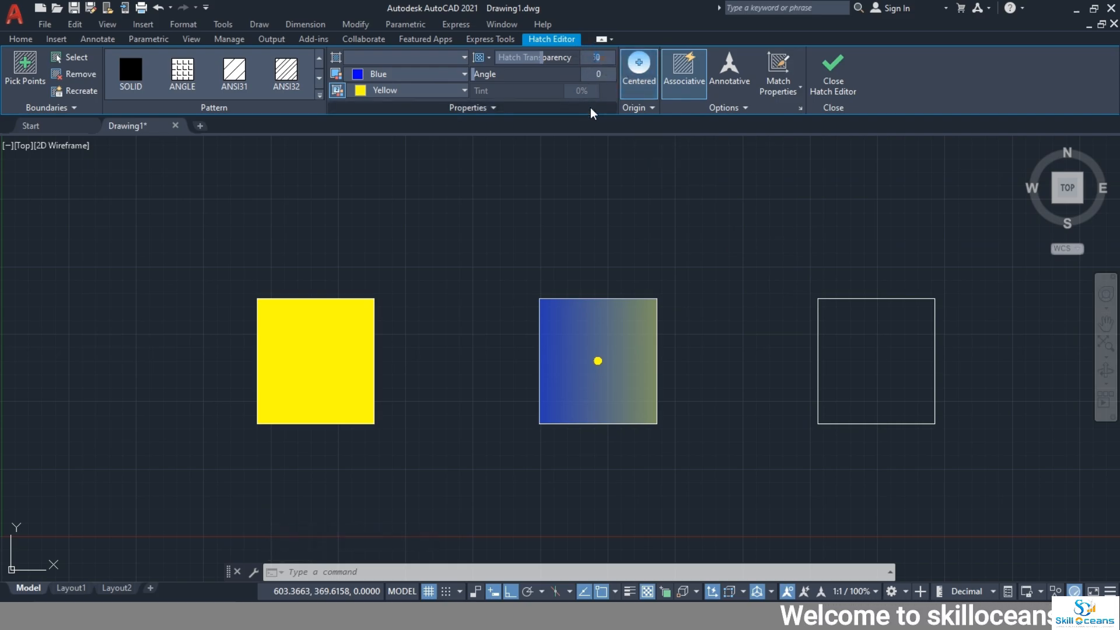
key("Return")
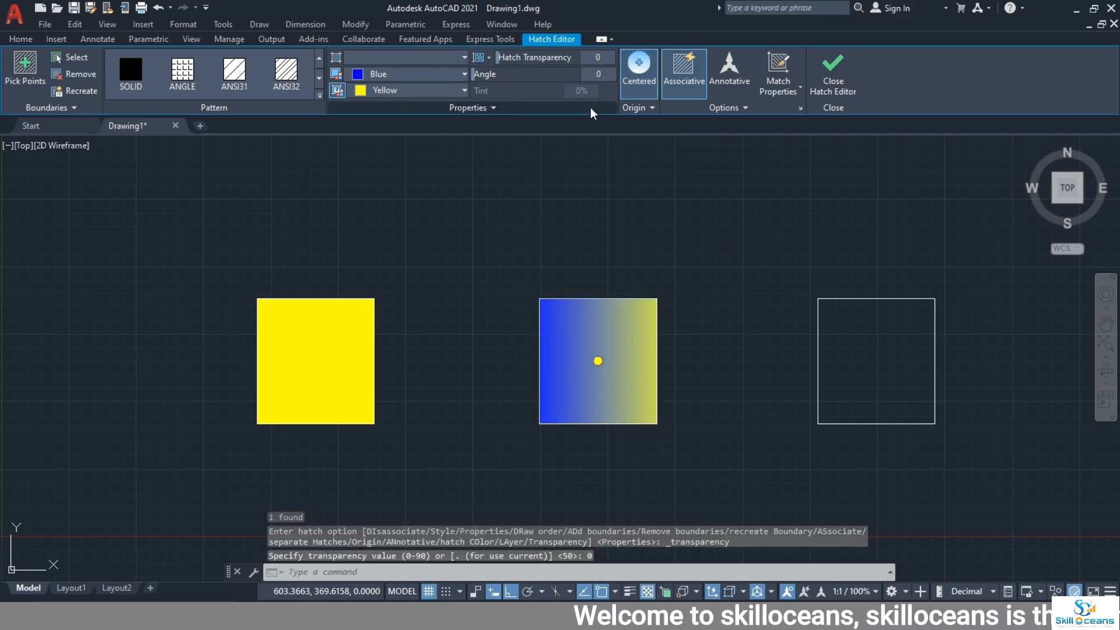
left_click(832, 75)
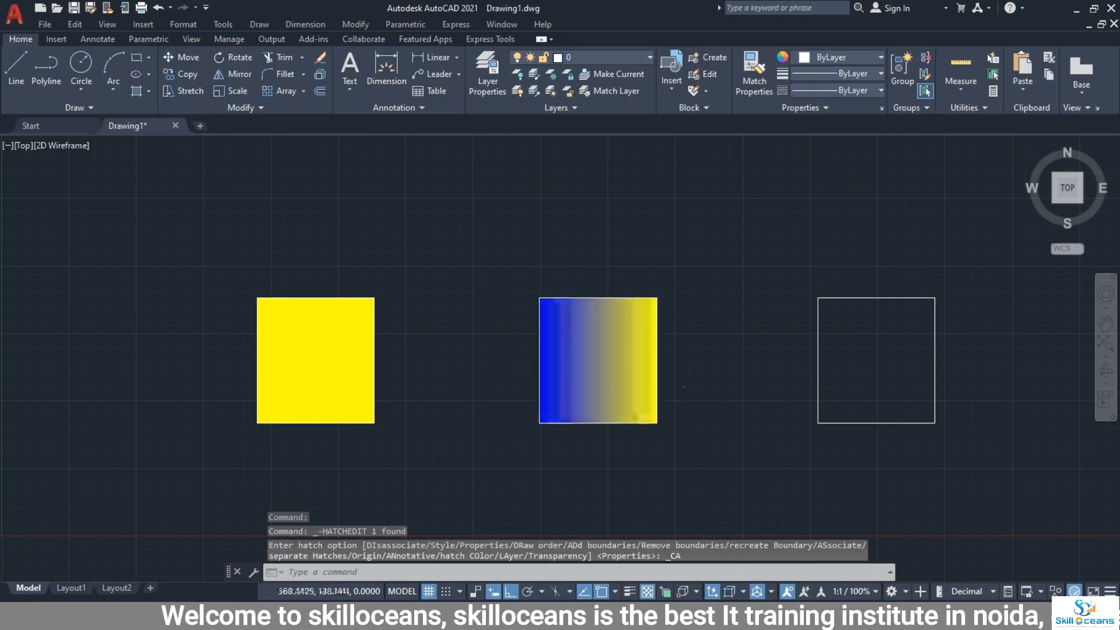
Start a new hatch for the empty third rectangle with type Pattern and hatch colour white 255,255,255.
scroll(452, 301, "down", 2)
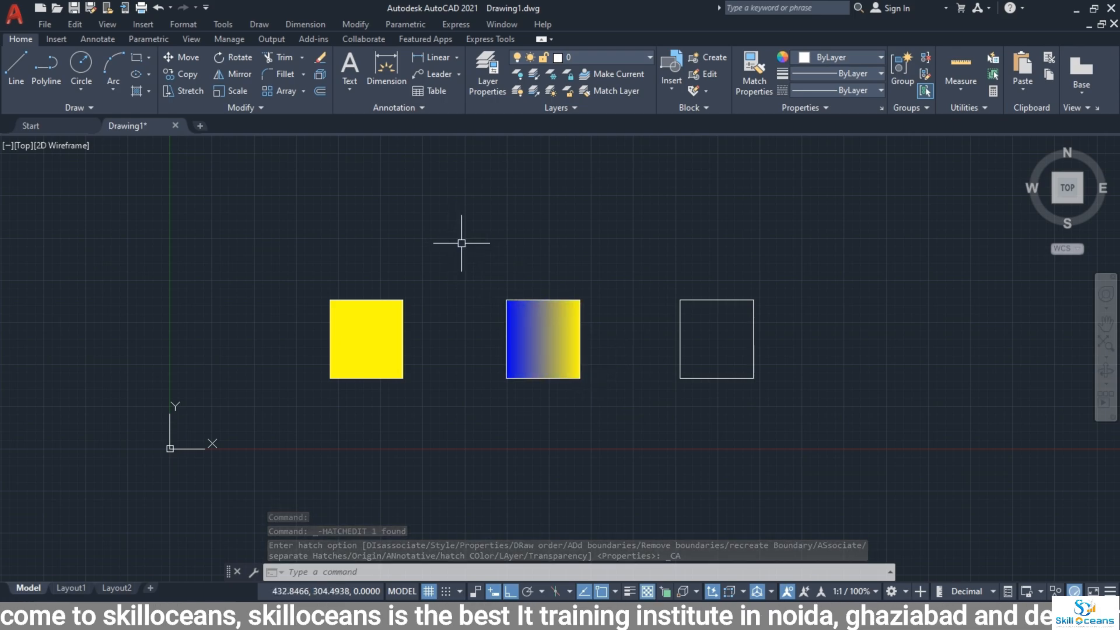
middle_click_drag(582, 282, 542, 296)
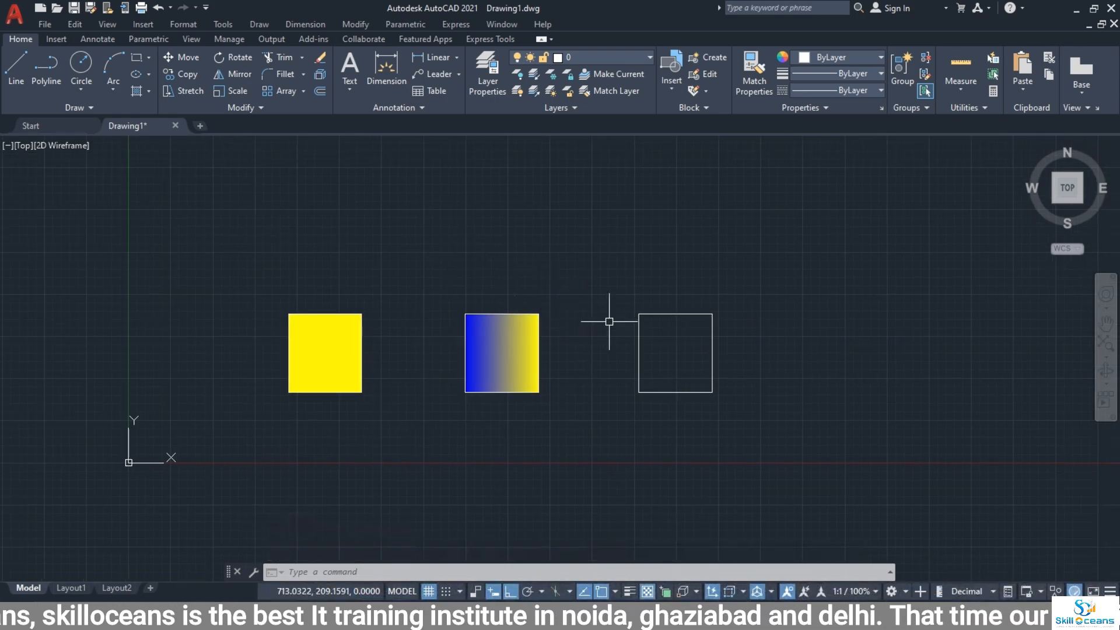
type("h")
key("Return")
left_click(373, 57)
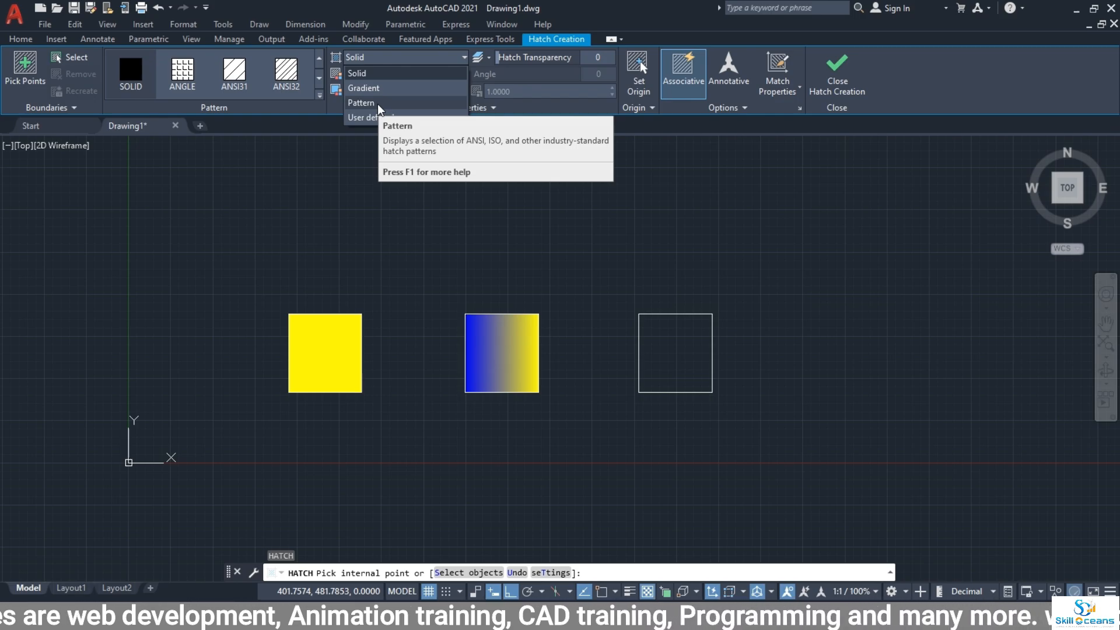
left_click(379, 108)
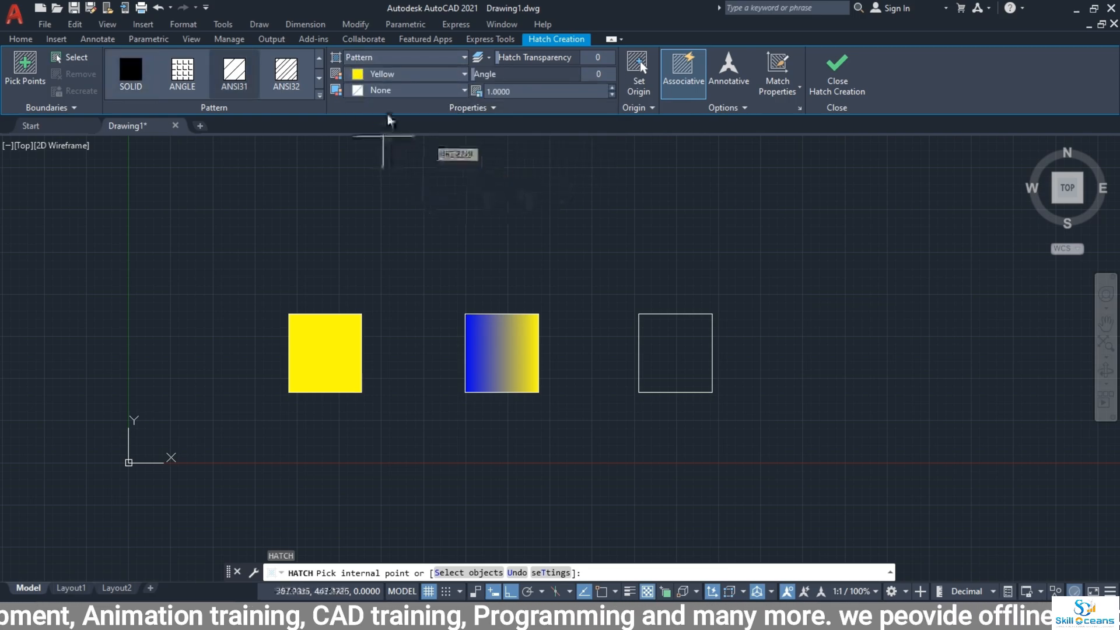
left_click(381, 74)
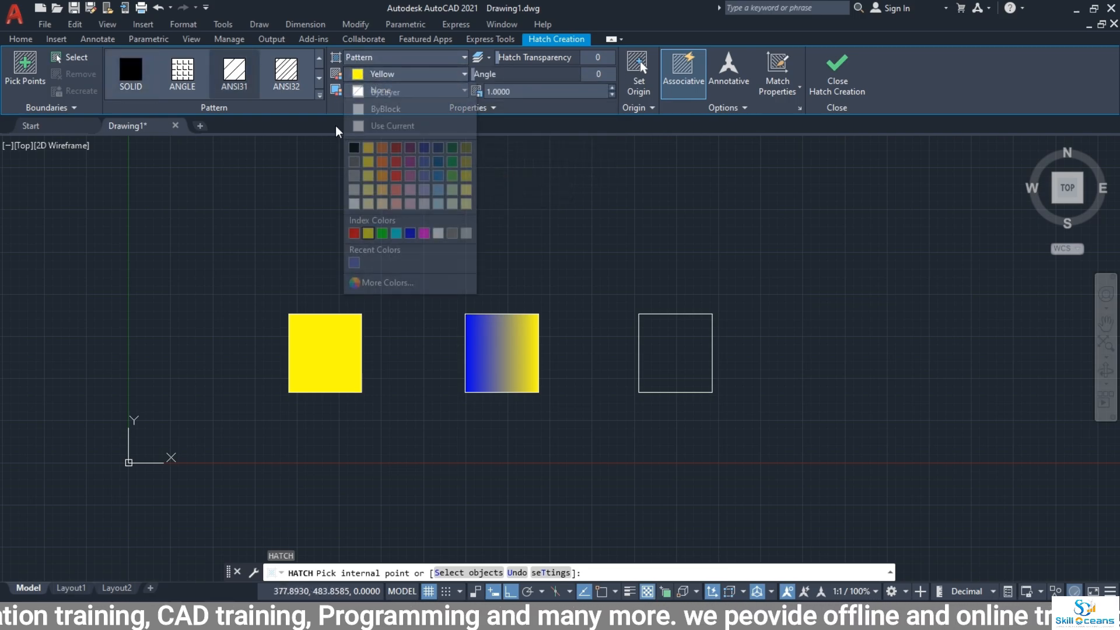
left_click(353, 203)
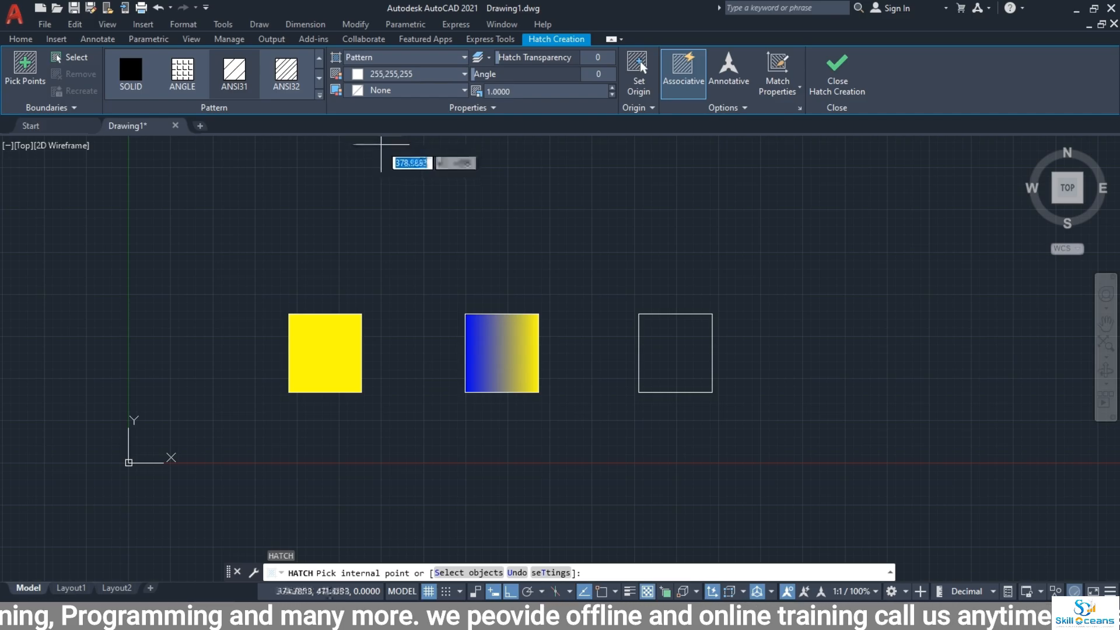
Review the colour choices for the pattern hatch's lines and background.
left_click(398, 77)
left_click(321, 117)
left_click(408, 90)
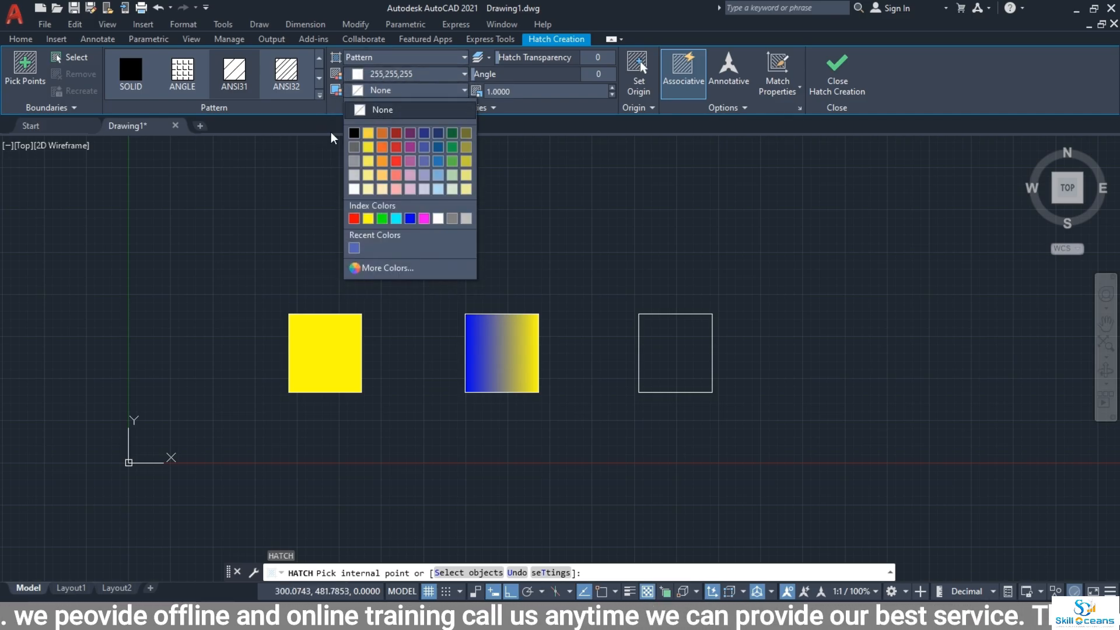
left_click(373, 95)
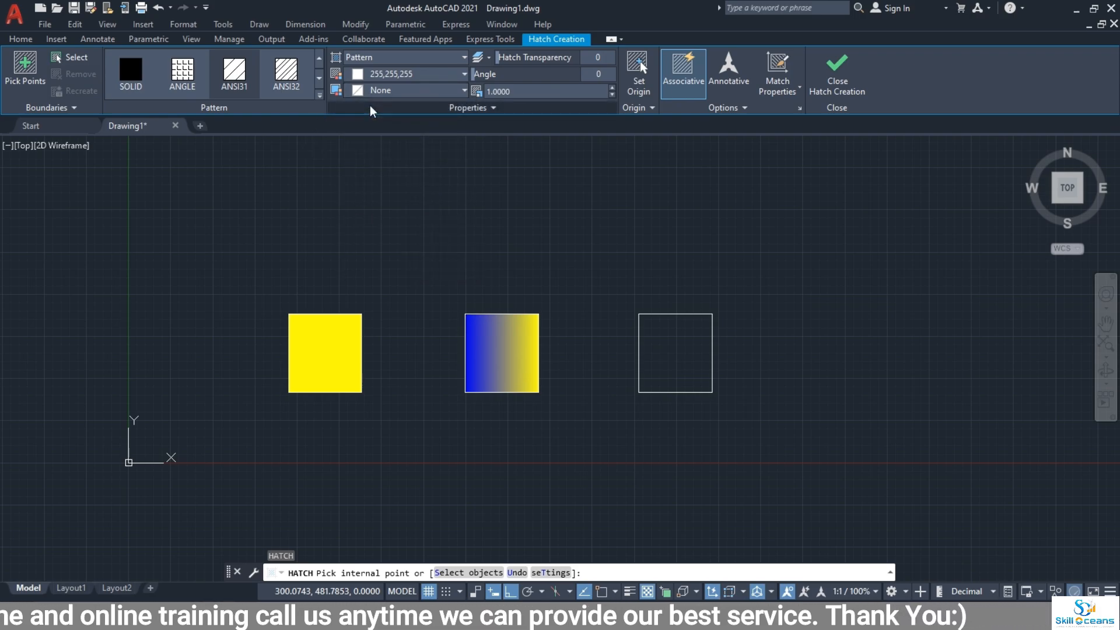
Choose the ANSI36 pattern and fill the empty third rectangle with it.
left_click(319, 96)
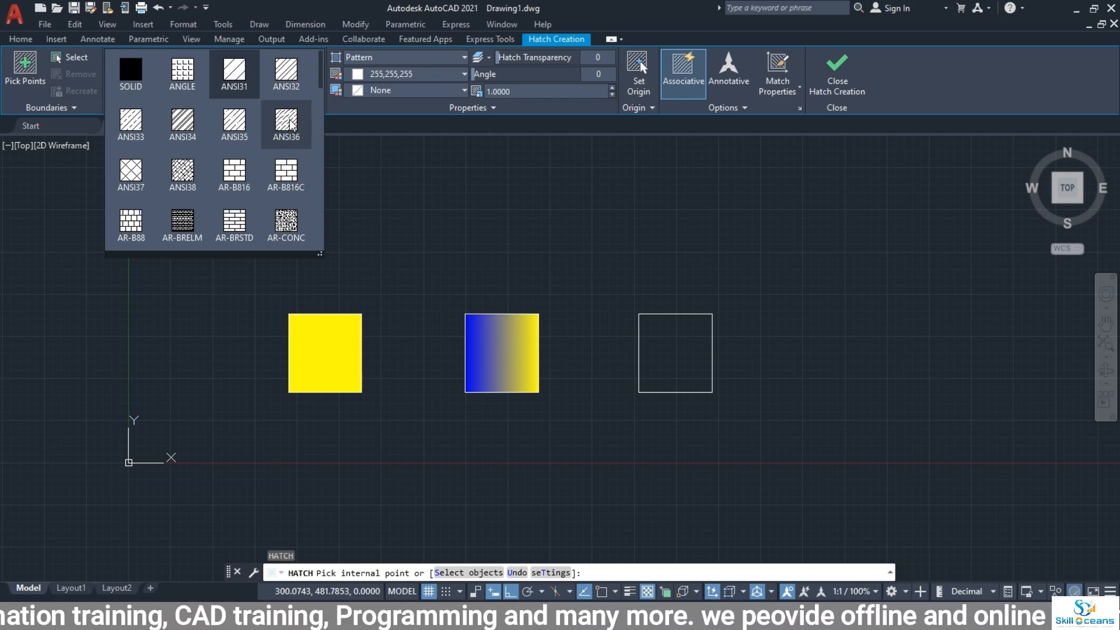
left_click(290, 123)
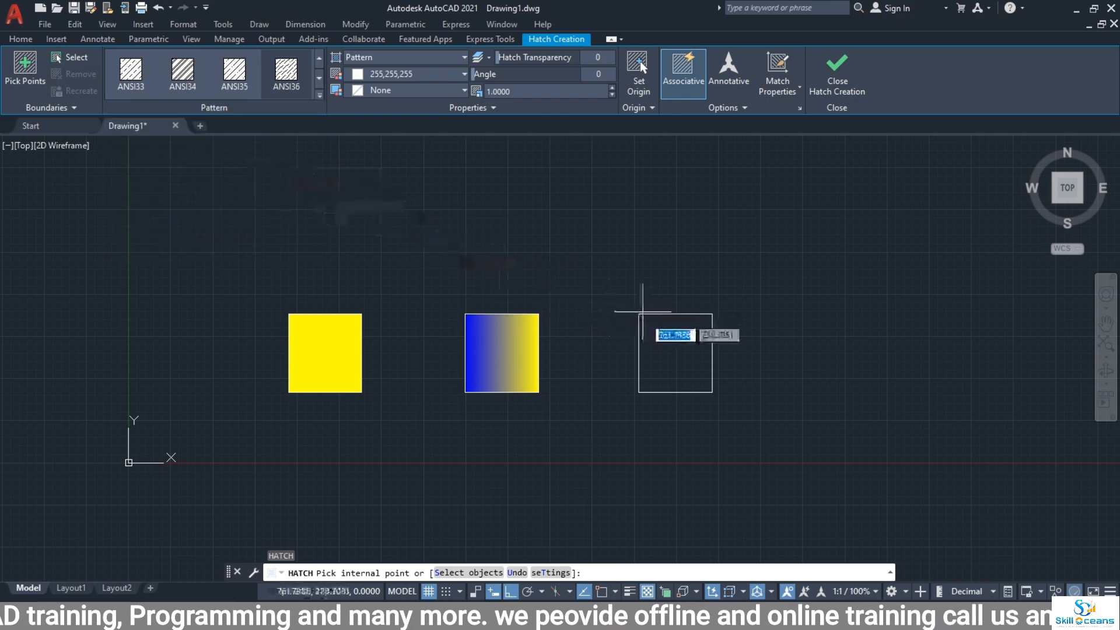
left_click(664, 345)
middle_click_drag(679, 345, 567, 288)
scroll(574, 297, "up", 10)
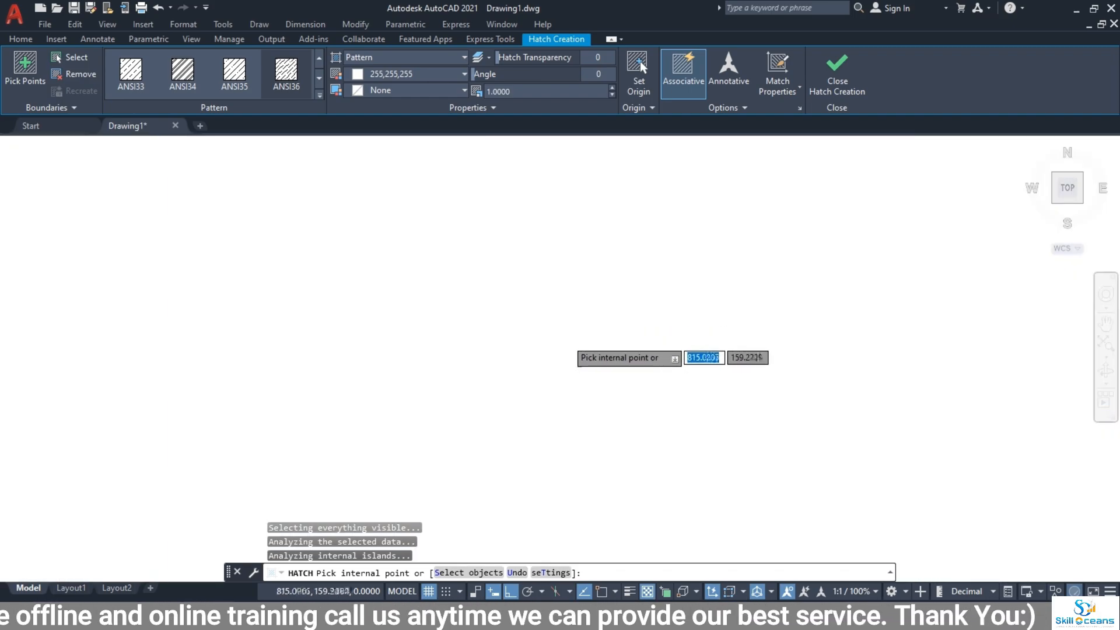
scroll(569, 333, "down", 8)
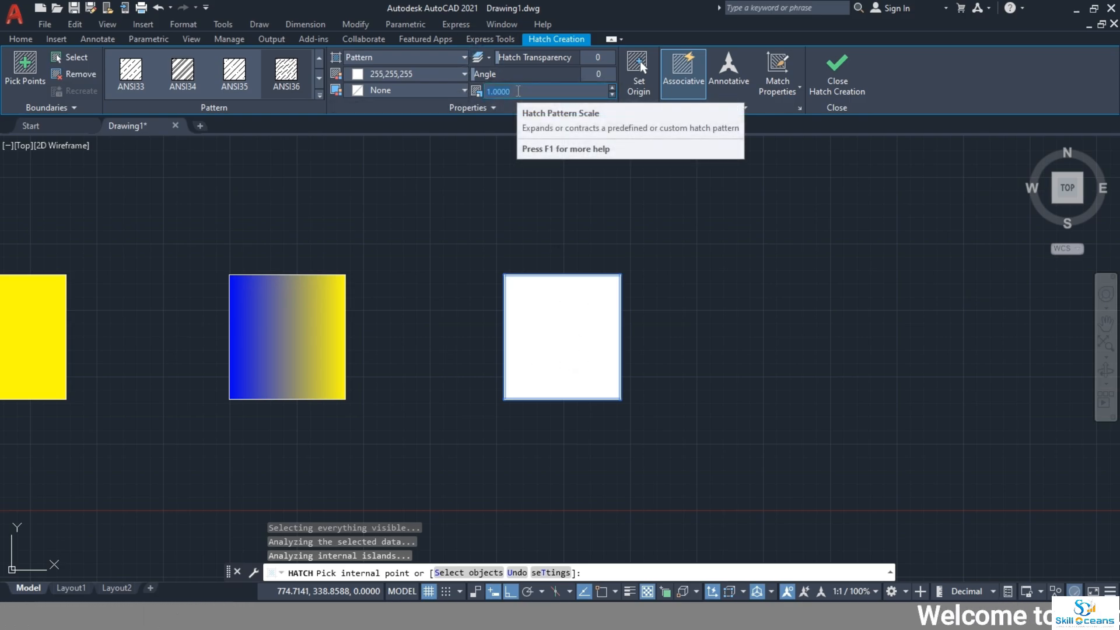
Set the third rectangle's hatch pattern scale to 50 and finish the hatch.
type("50")
key("Return")
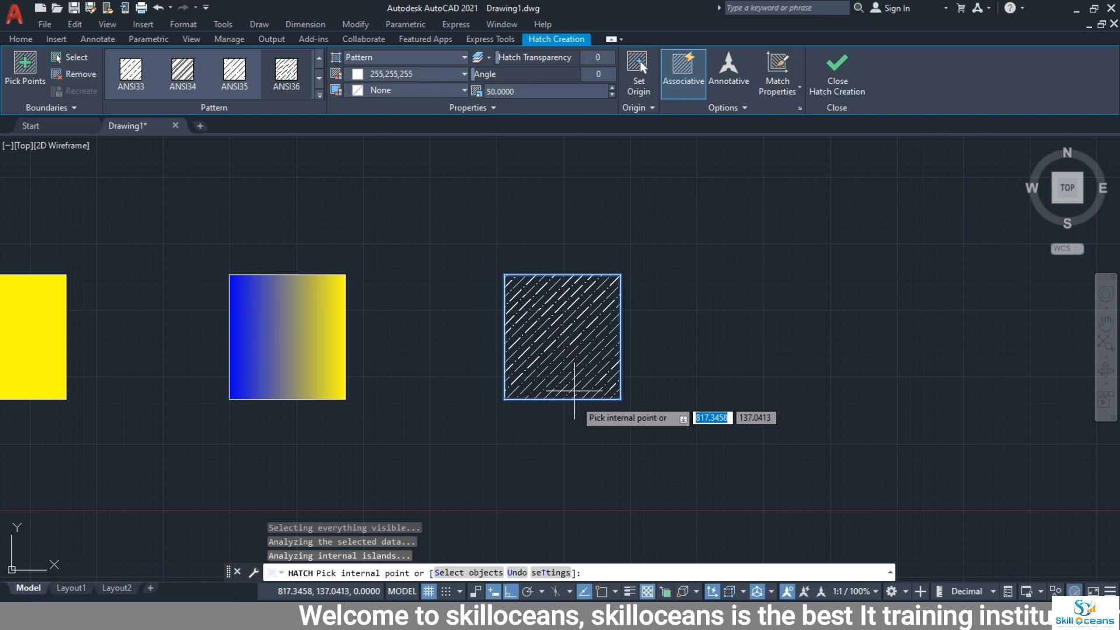
scroll(559, 323, "up", 2)
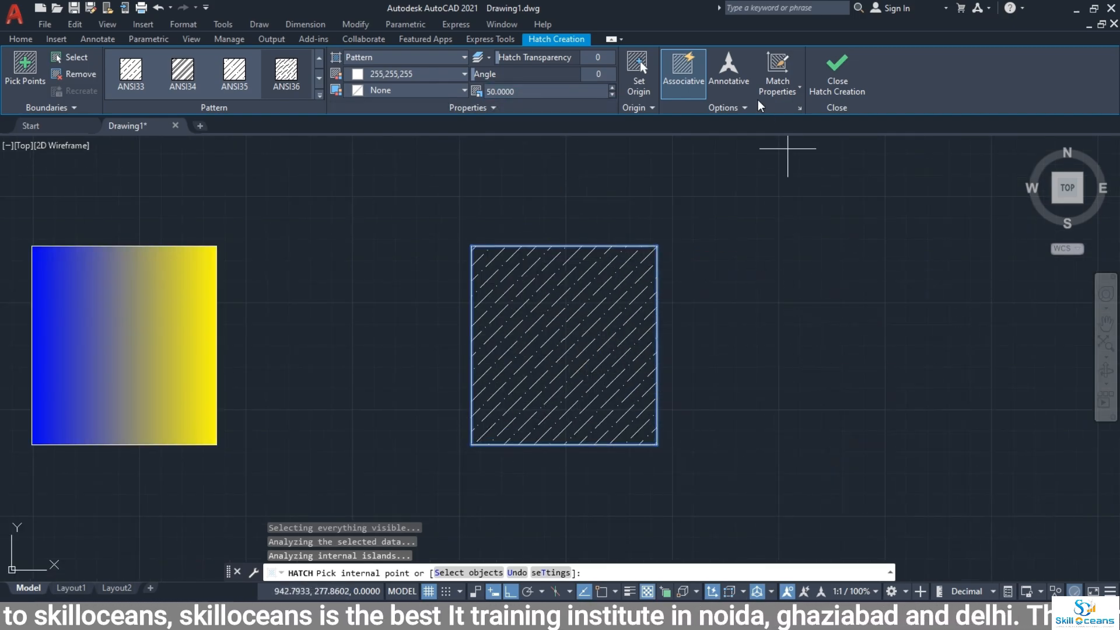
left_click(839, 76)
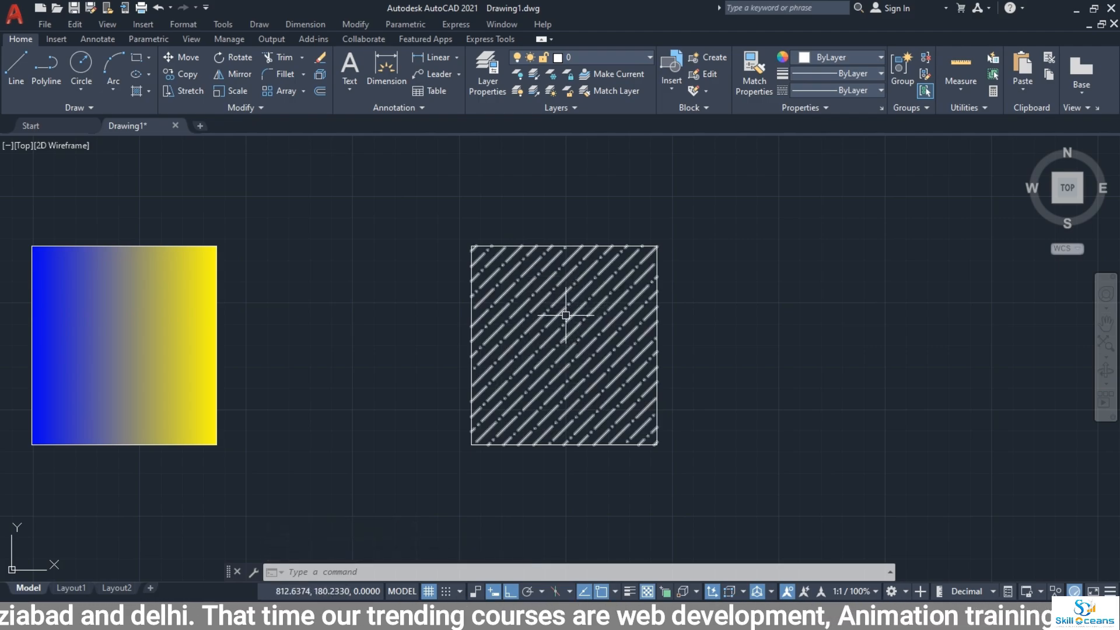
Draw a fourth rectangle beside the pattern-hatched one, at about the same size.
type("rec")
key("Return")
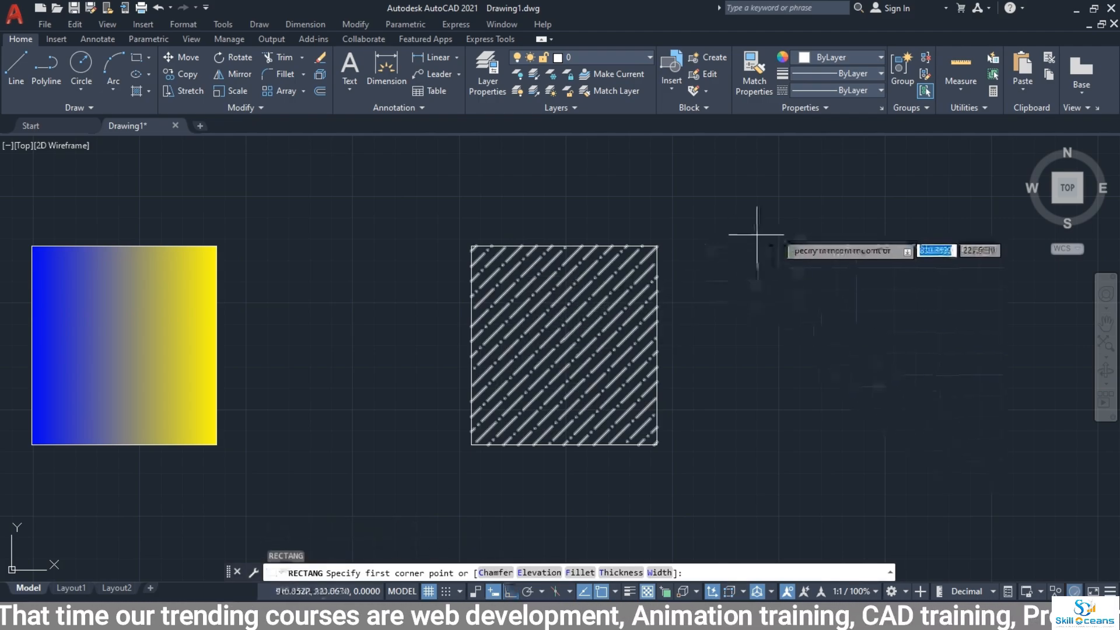
left_click(760, 245)
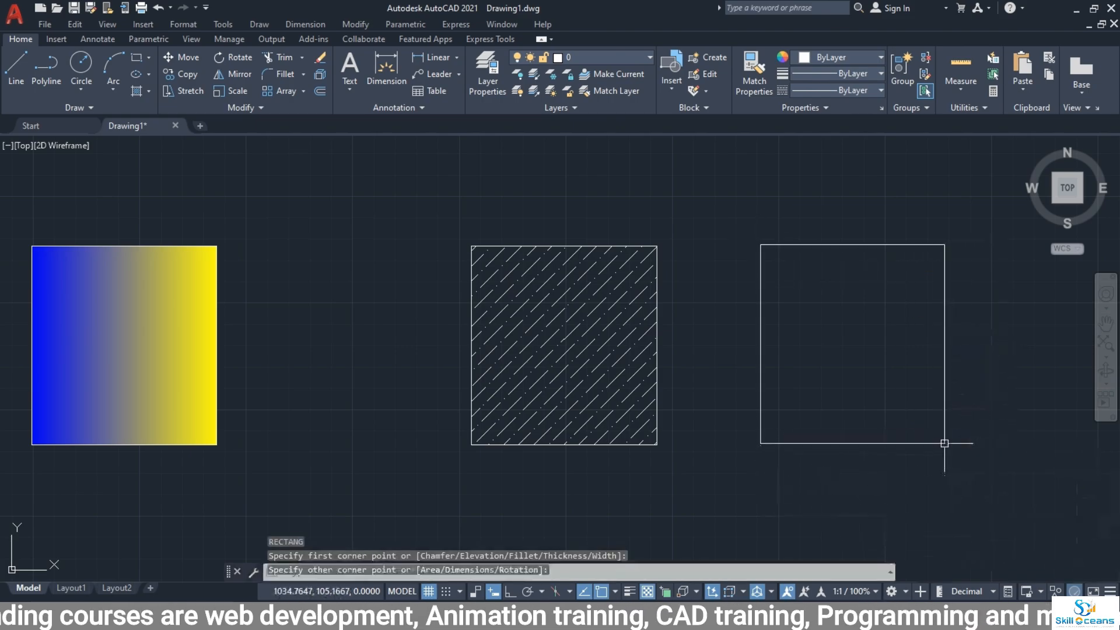
left_click(944, 444)
Hatch the fourth rectangle with the ANSI31 pattern at scale 50.
type("h")
key("Return")
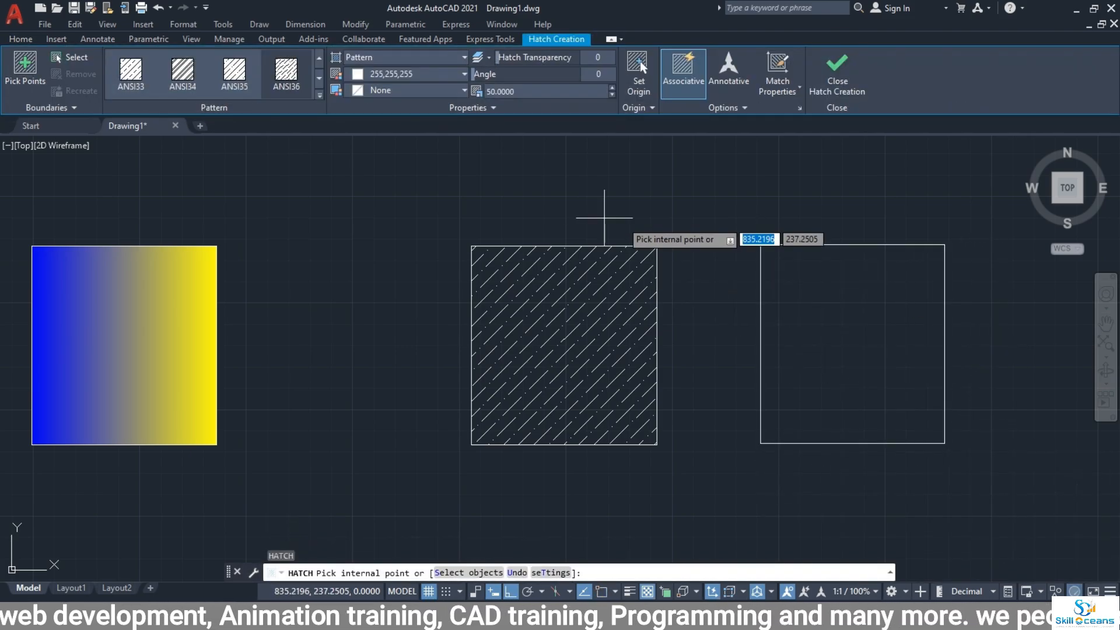
left_click(319, 102)
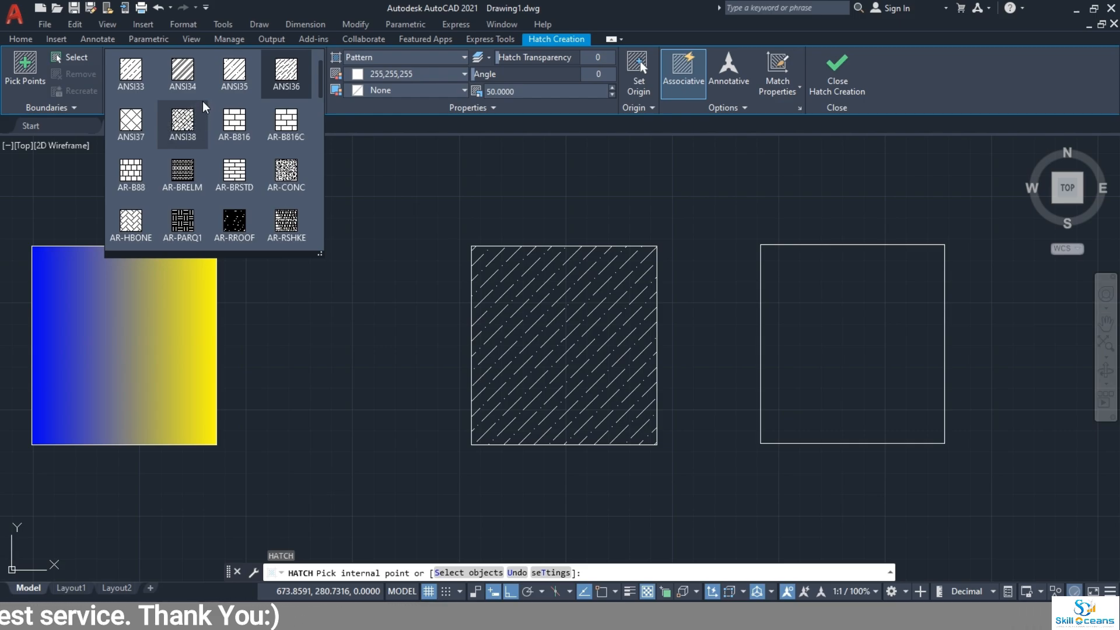
scroll(271, 137, "up", 1)
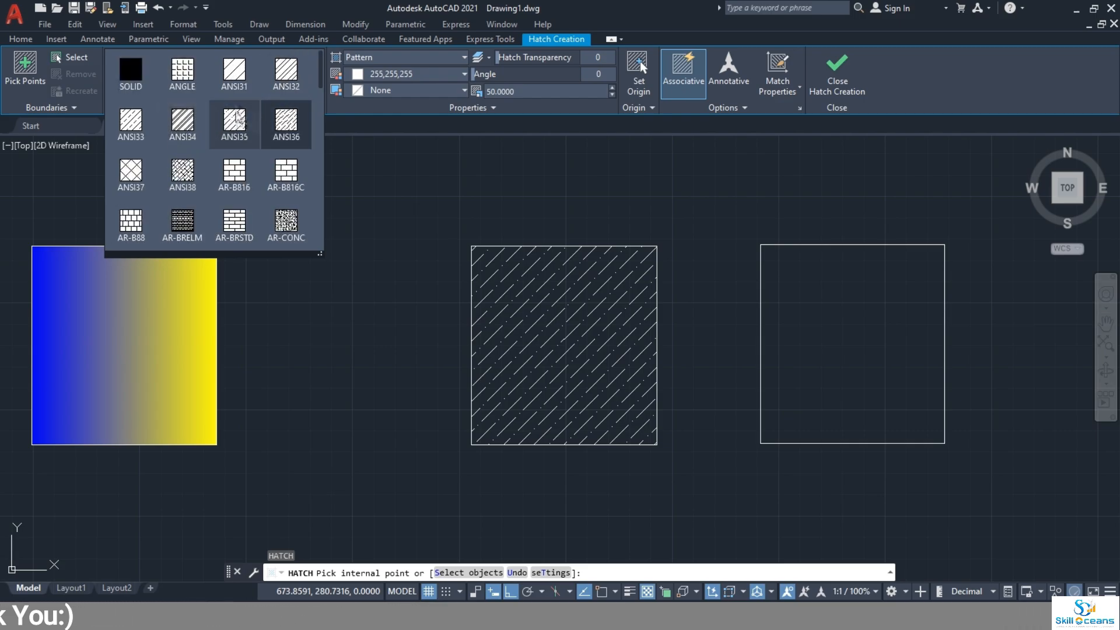
left_click(232, 81)
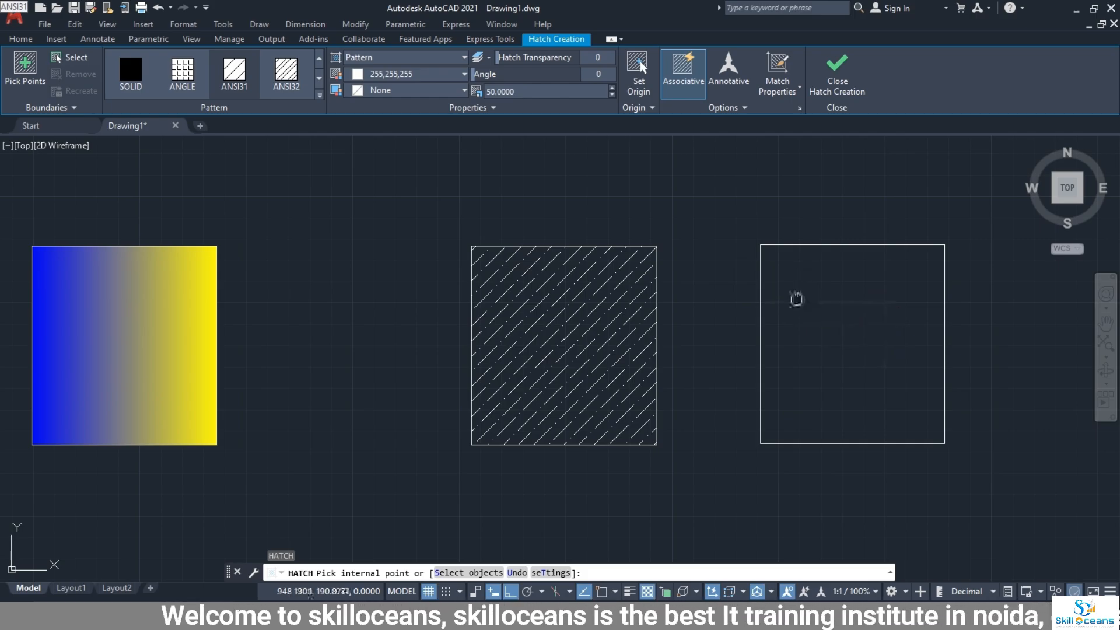
middle_click_drag(795, 297, 647, 284)
left_click(736, 295)
left_click(713, 303)
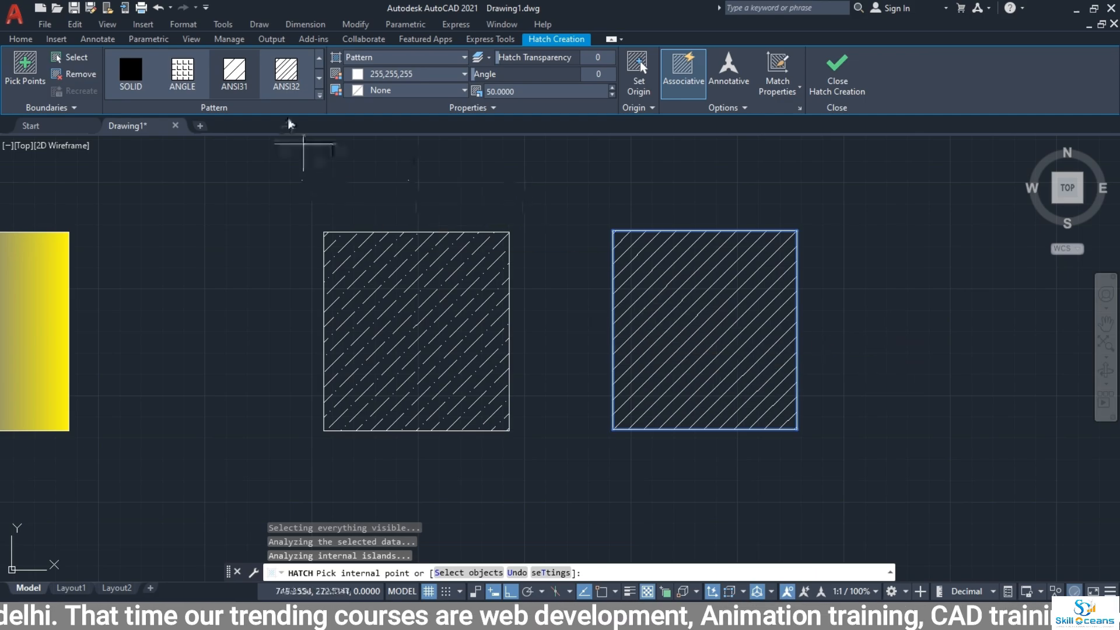
Preview other patterns, such as ANSI32 and ANSI36, on the fourth rectangle's hatch.
left_click(318, 95)
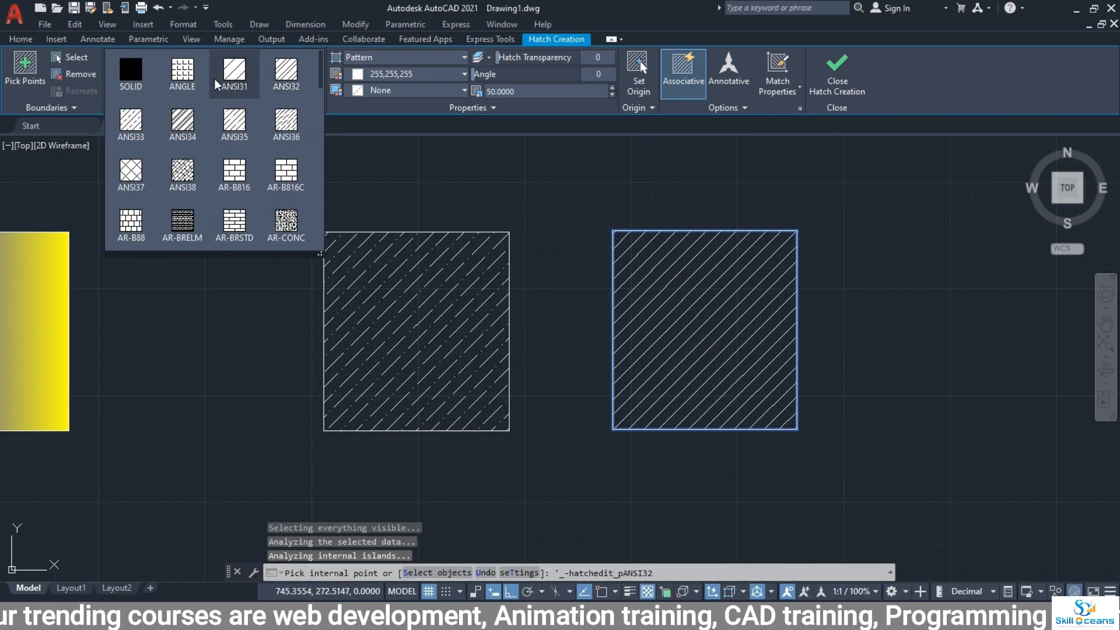
left_click(281, 135)
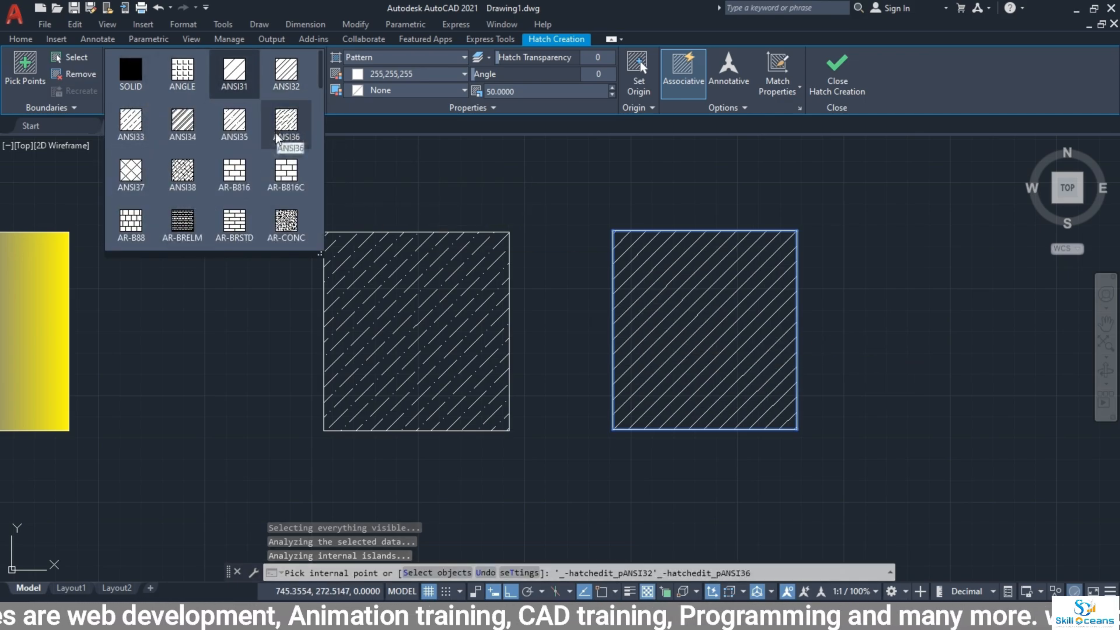
left_click(359, 113)
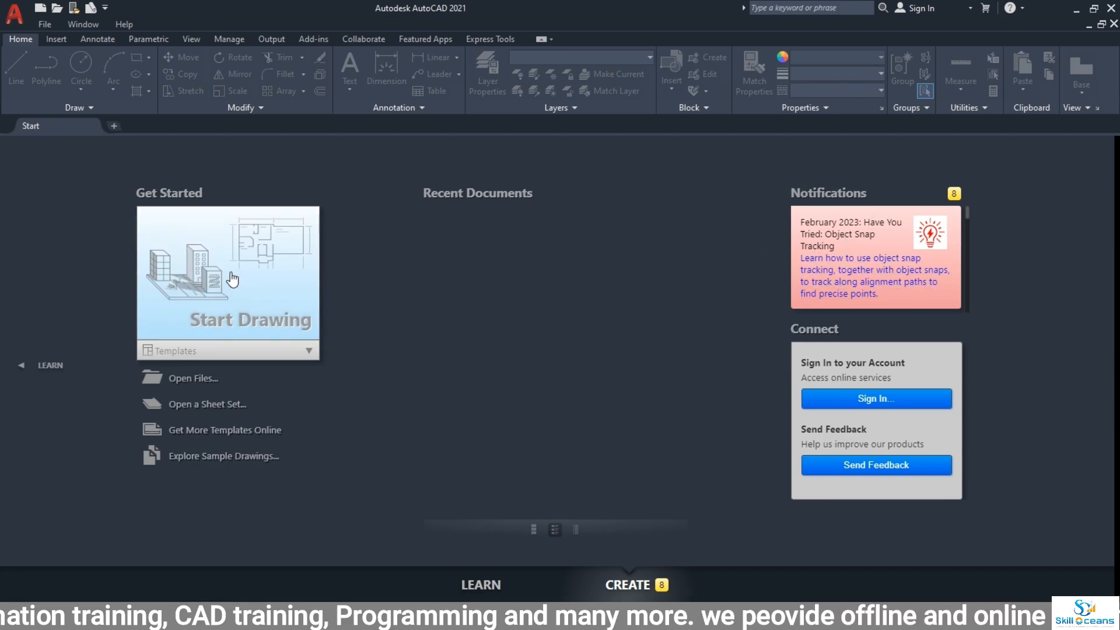
Start a new drawing and draw one rectangle in the drawing area.
left_click(270, 298)
left_click(214, 247)
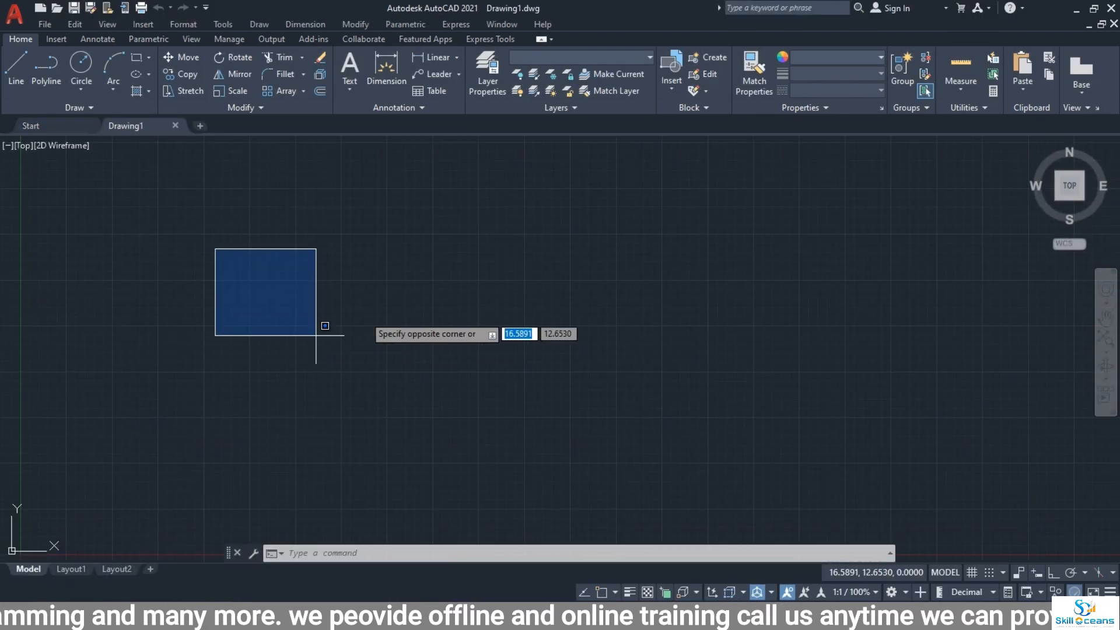
key("Escape")
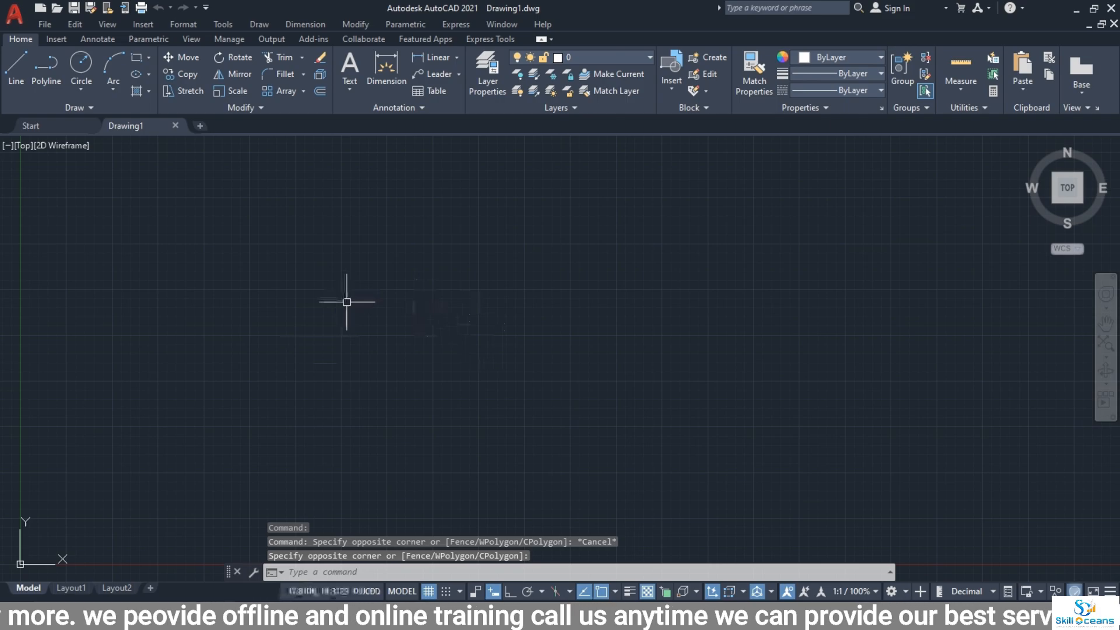
type("rec")
key("Return")
left_click(336, 280)
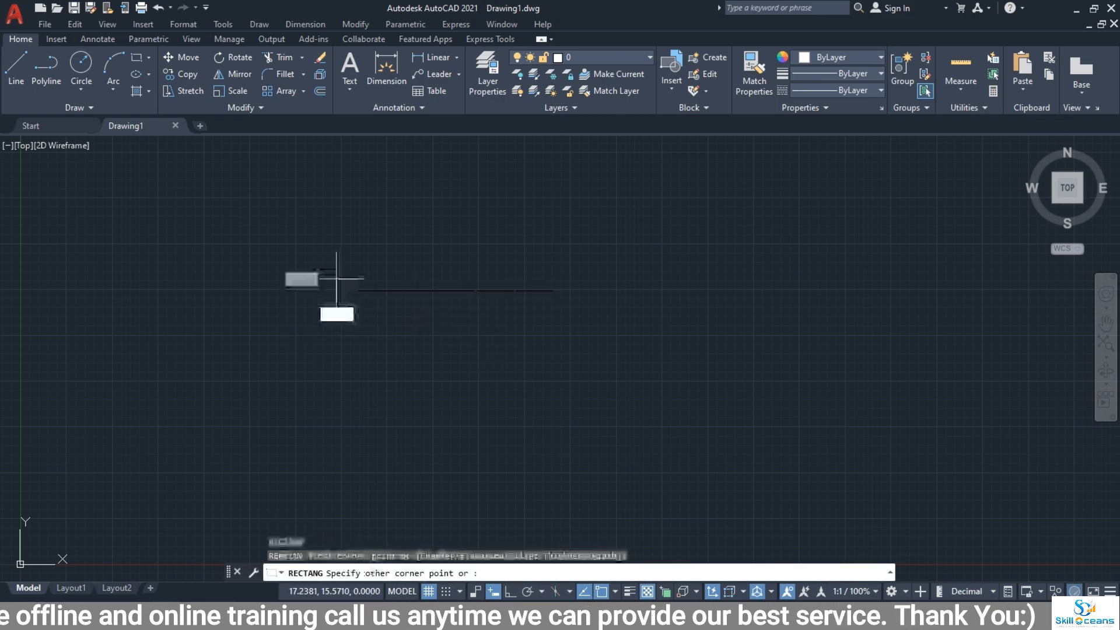
left_click(465, 397)
key("Escape")
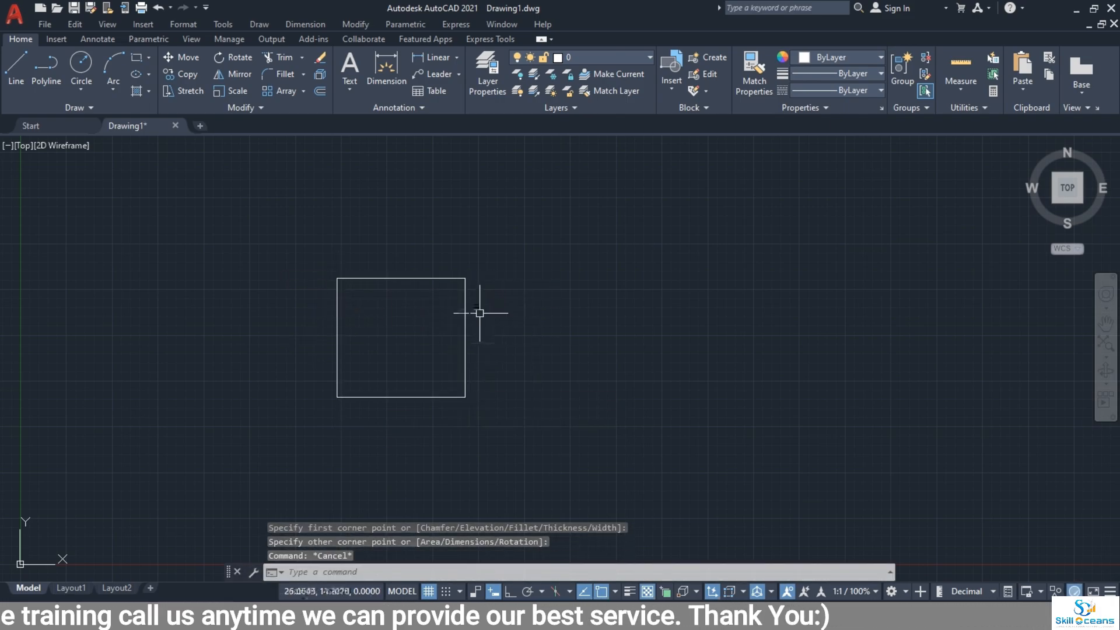
Hatch the new rectangle using type Pattern with ANSI31 at scale 1.
type("h")
key("Return")
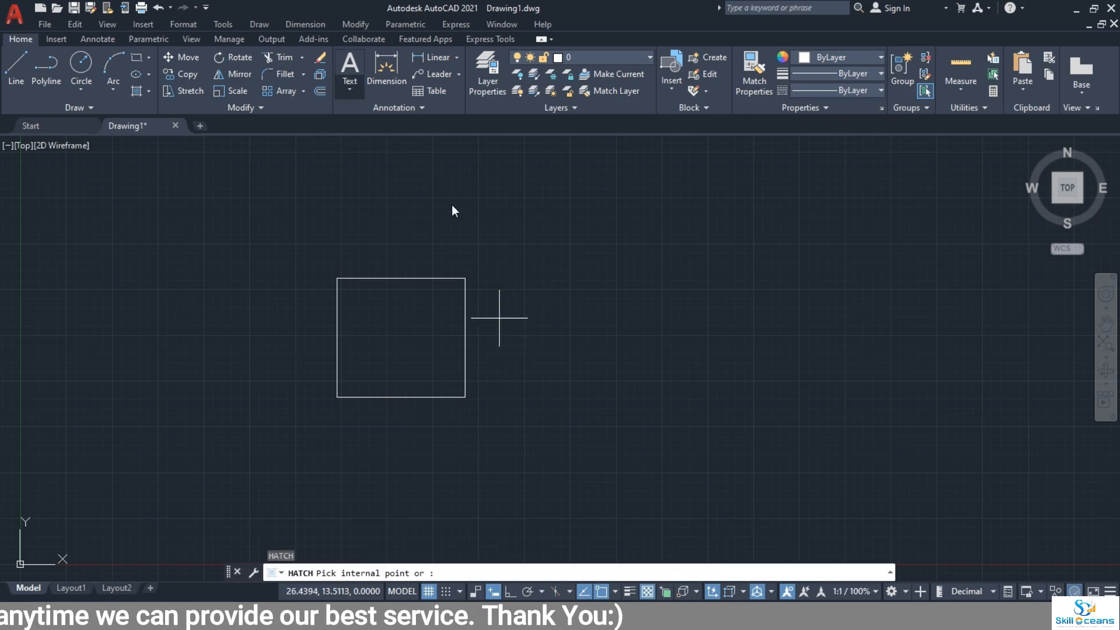
left_click(404, 58)
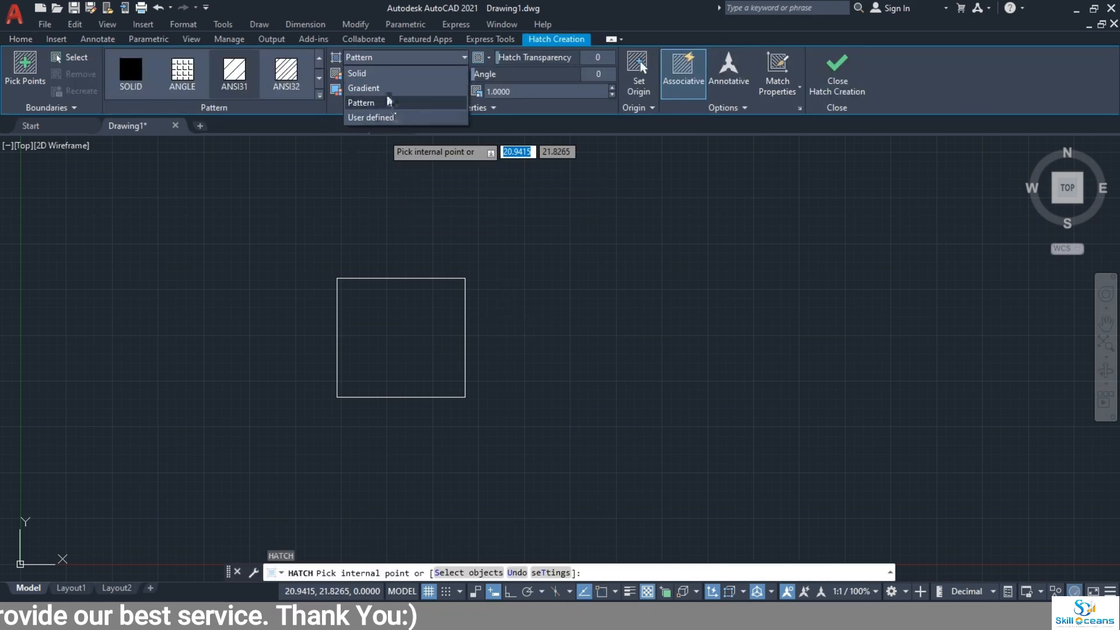
left_click(380, 104)
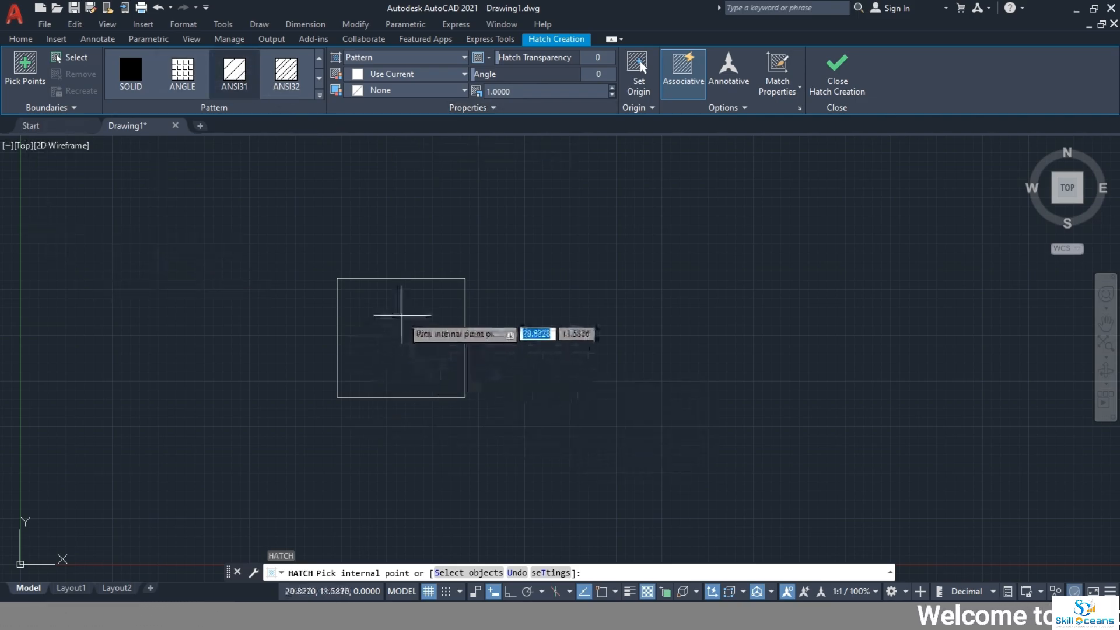
left_click(401, 325)
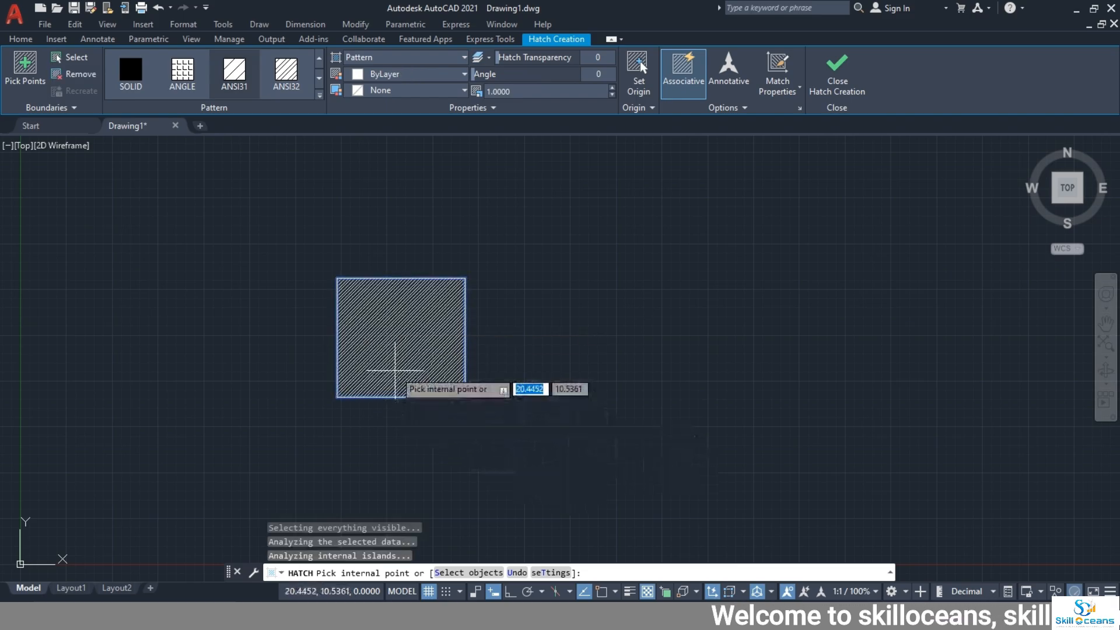
scroll(398, 369, "up", 4)
scroll(400, 370, "down", 2)
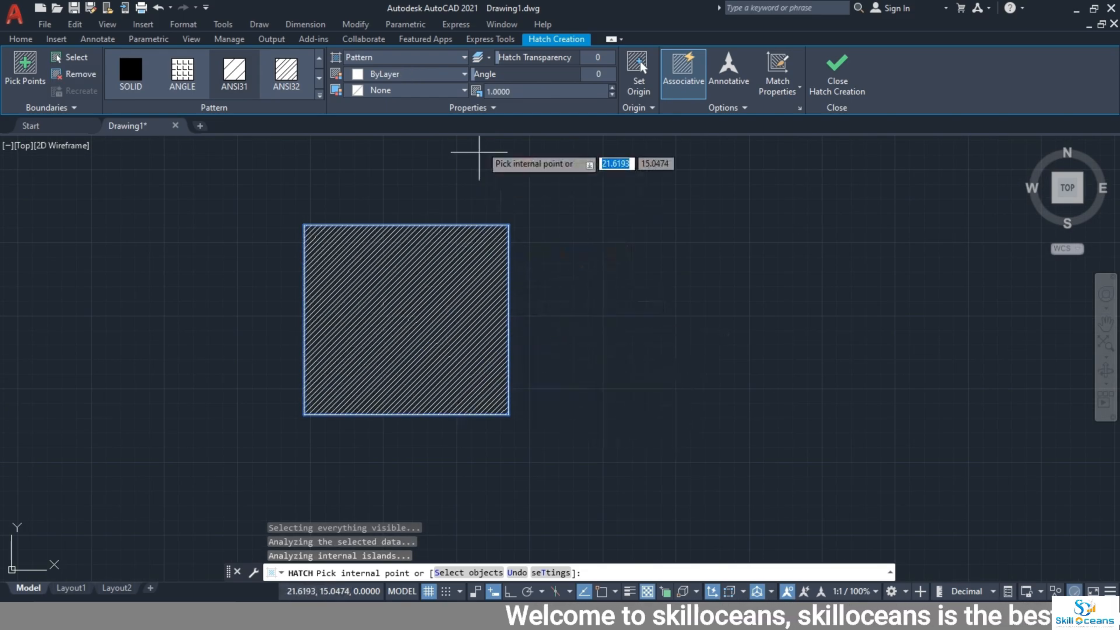
Try a pattern scale of 50 on the rectangle's ANSI31 hatch.
left_click(513, 91)
left_click_drag(418, 92, 414, 98)
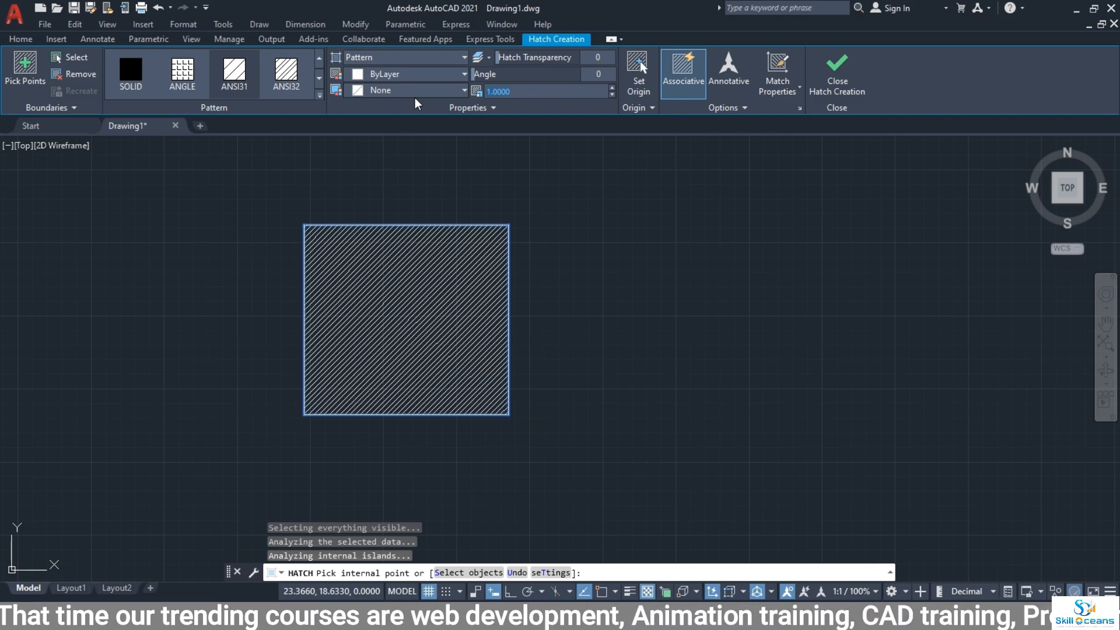
type("50")
key("Return")
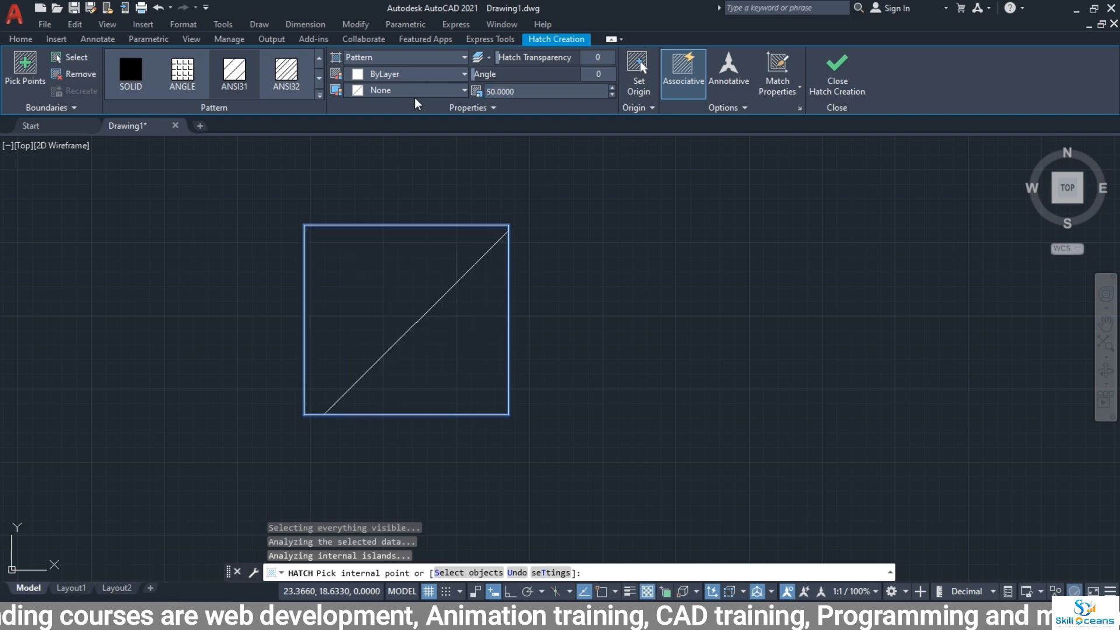
Set the ANSI31 hatch's pattern scale to 3.
left_click_drag(542, 93, 462, 96)
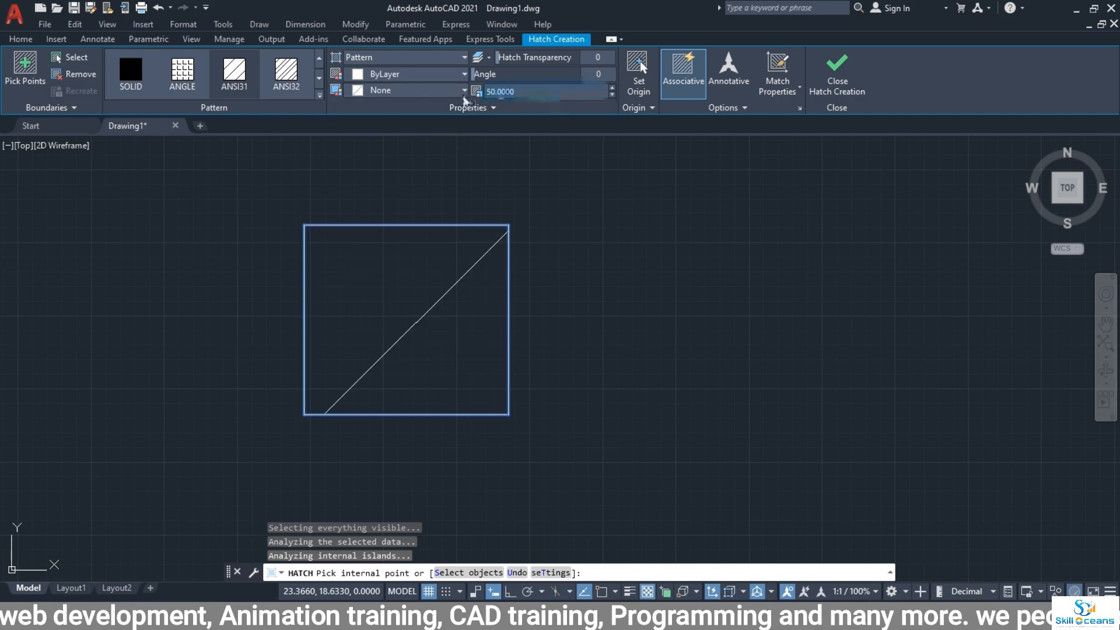
type("3")
key("Return")
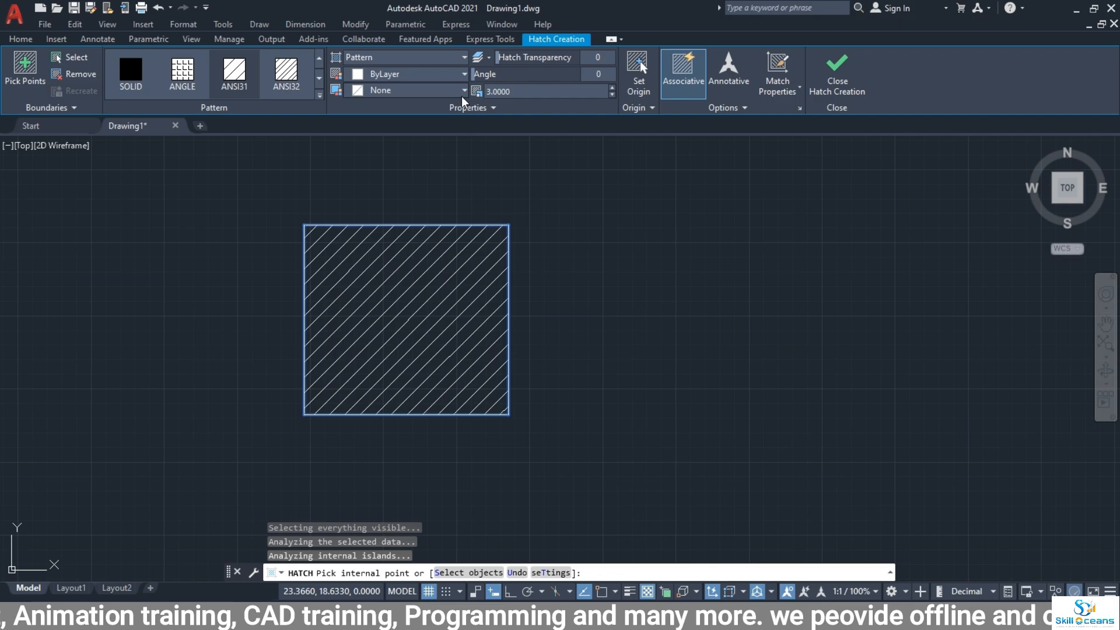
Set the hatch angle to 45 and preview other patterns, such as ANSI32, on the rectangle.
middle_click_drag(475, 274, 529, 318)
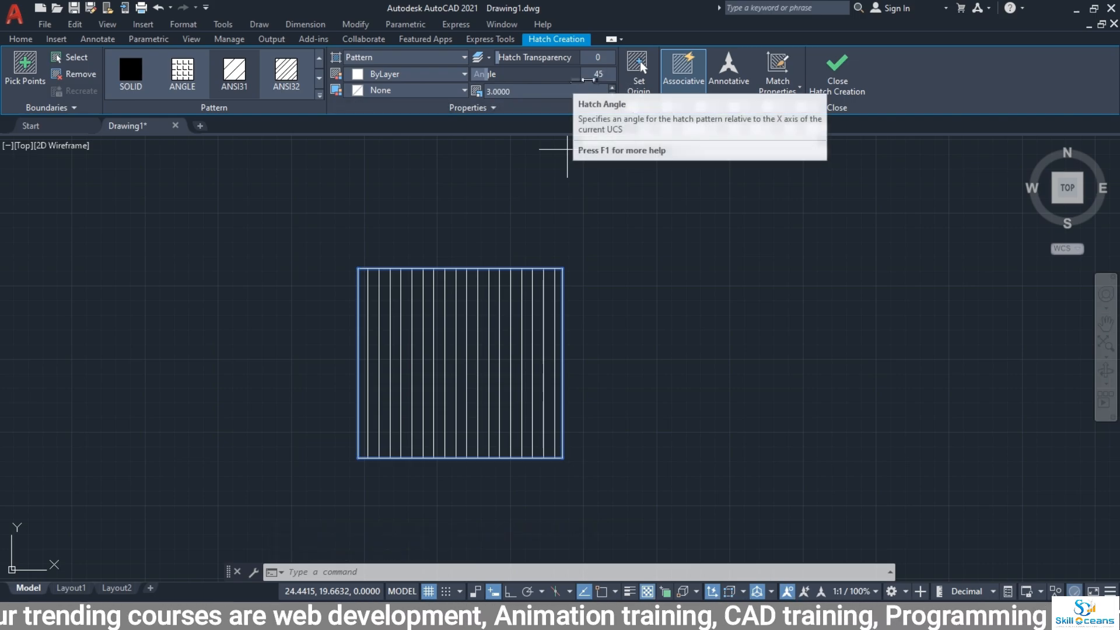
left_click(321, 94)
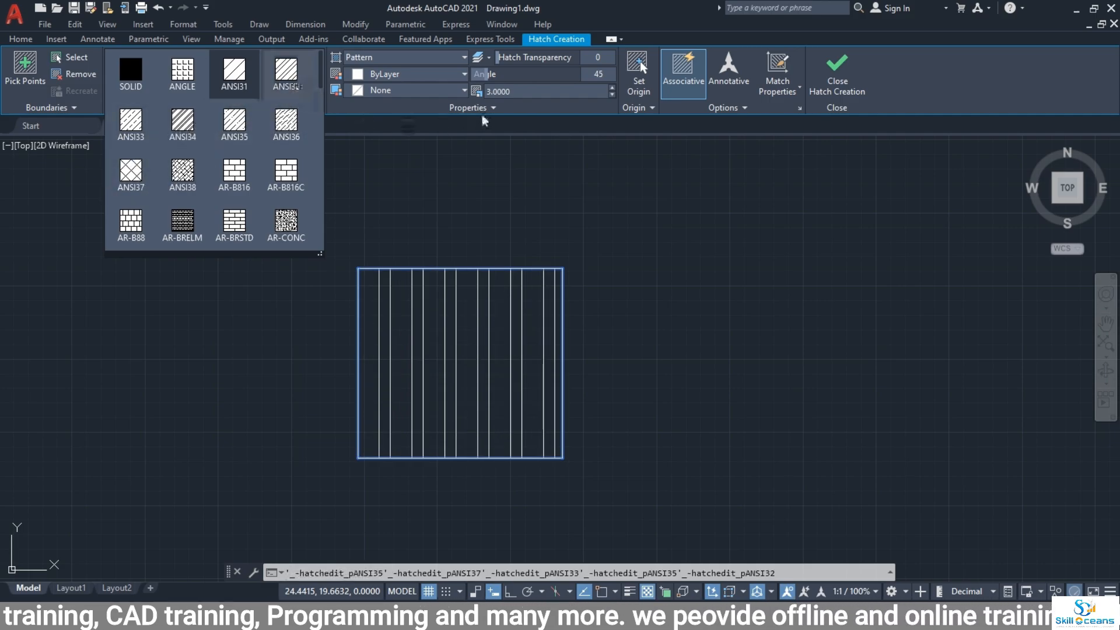
left_click(559, 116)
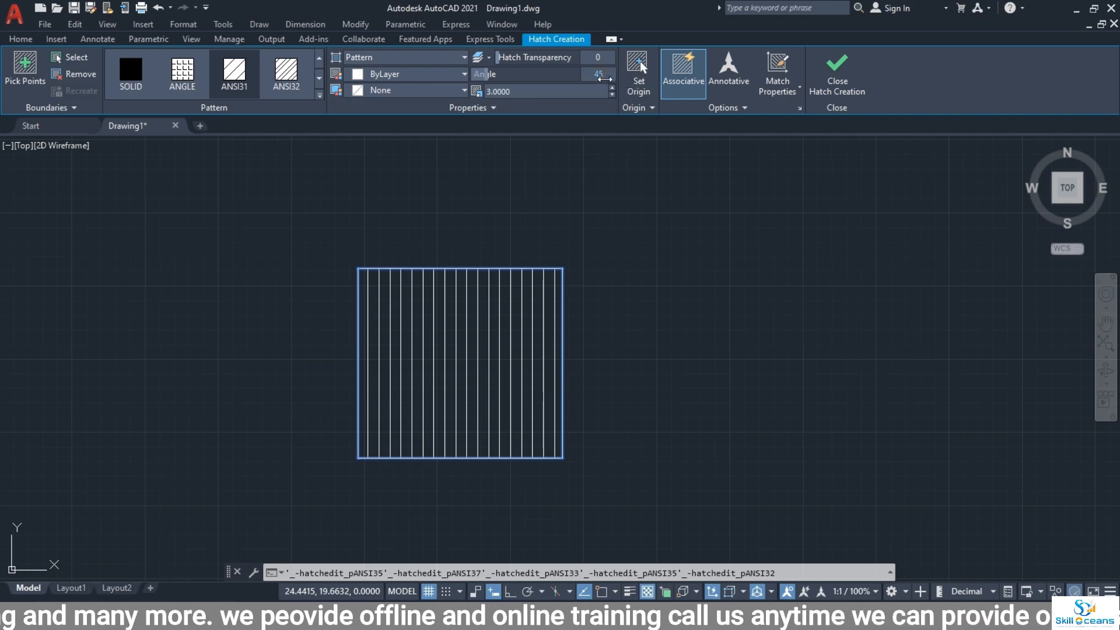
Set the hatch angle back to 0 and the hatch transparency to 60.
left_click_drag(604, 78, 524, 78)
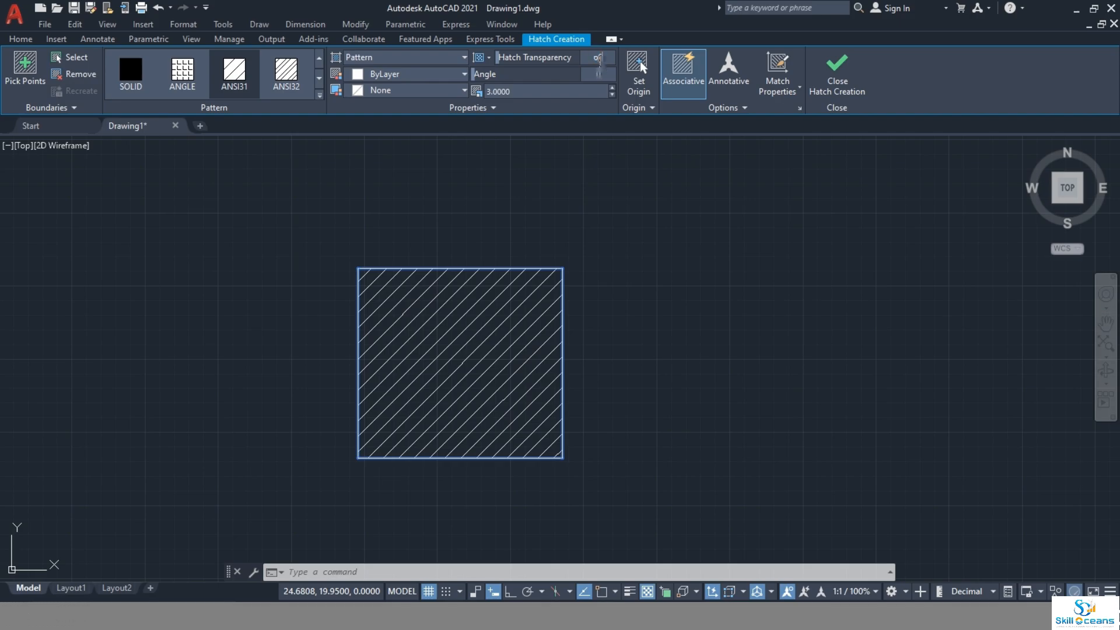
key("Return")
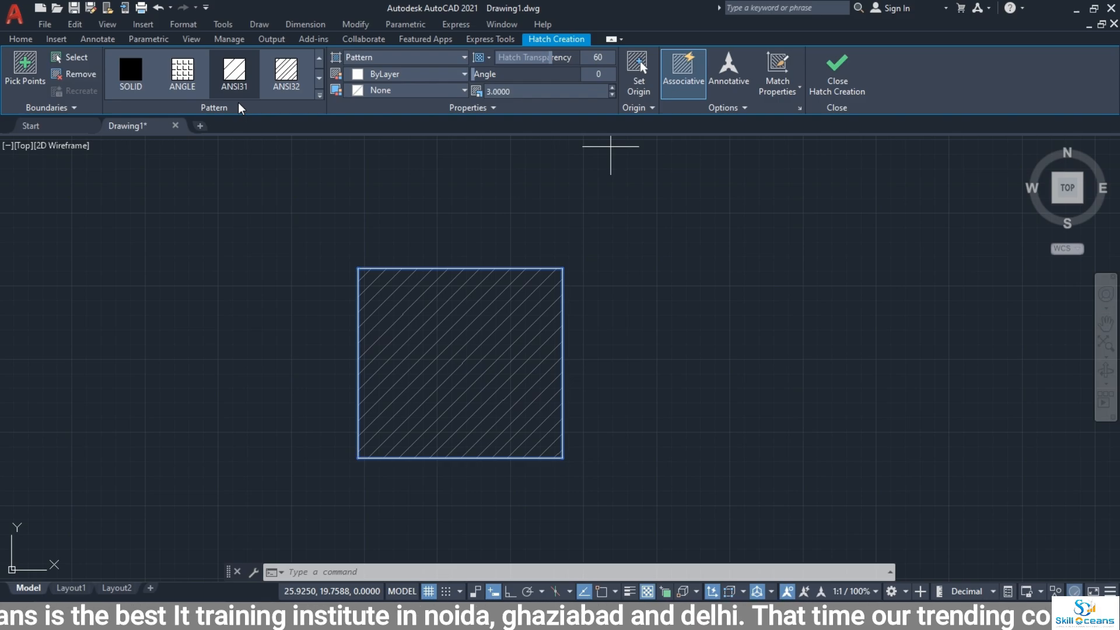
Browse the full hatch pattern gallery and preview patterns such as AR-B816 on the rectangle.
left_click(319, 95)
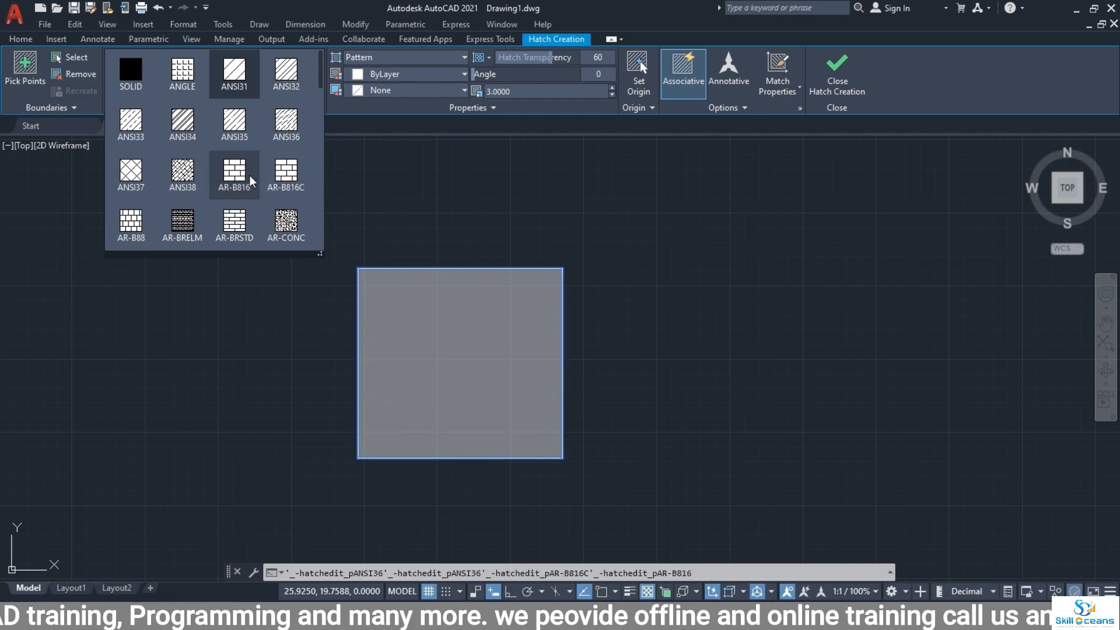
scroll(245, 187, "down", 1)
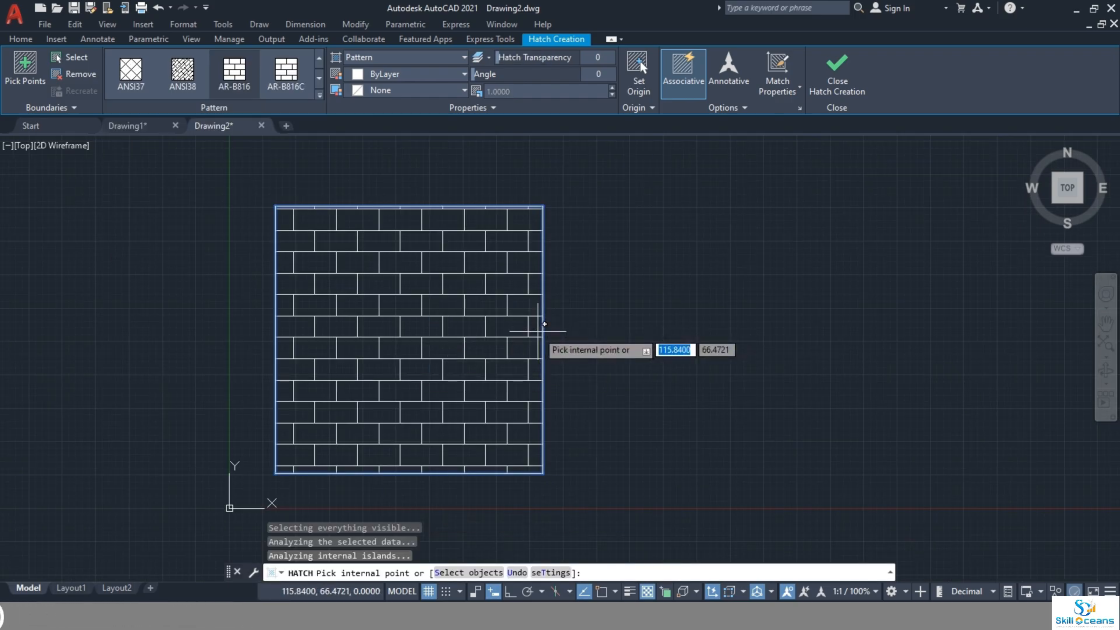
Try a denser brick hatch on the square in Drawing2 with a pattern scale of 0.78.
middle_click_drag(463, 387, 514, 398)
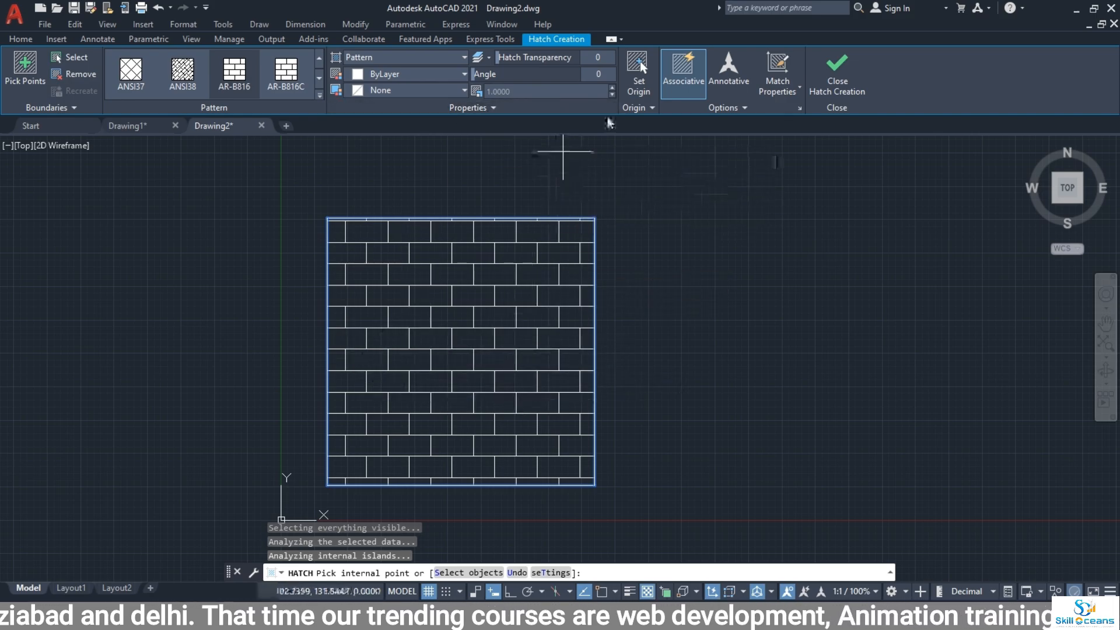
left_click(611, 94)
left_click(612, 94)
left_click(612, 94)
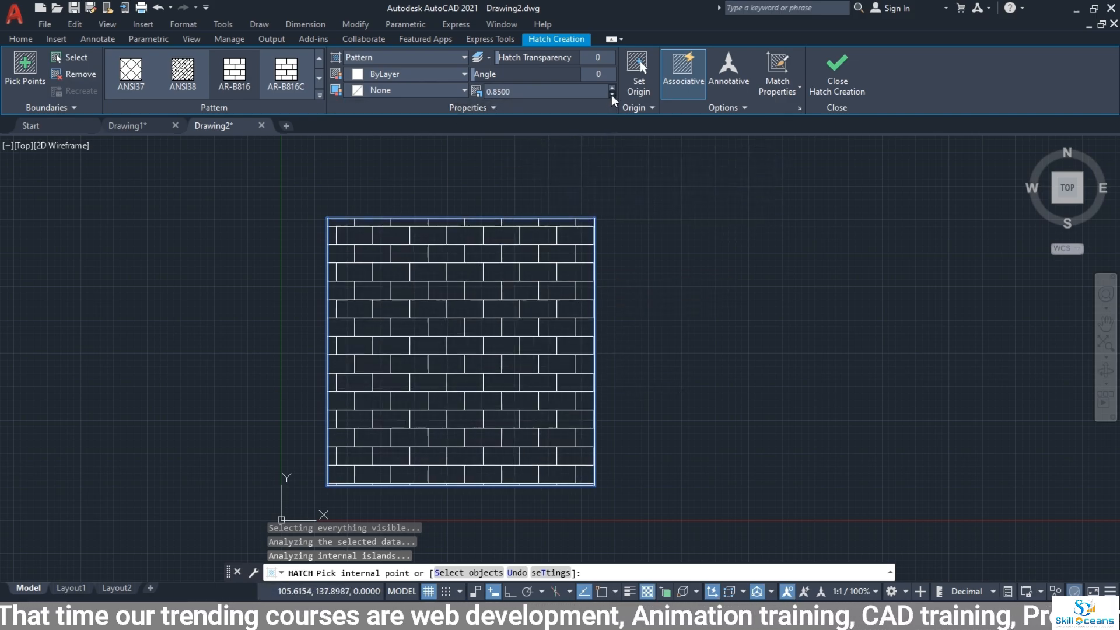
left_click(612, 94)
left_click(612, 94)
left_click(612, 94)
left_click(612, 95)
left_click(612, 95)
left_click(612, 95)
left_click(612, 94)
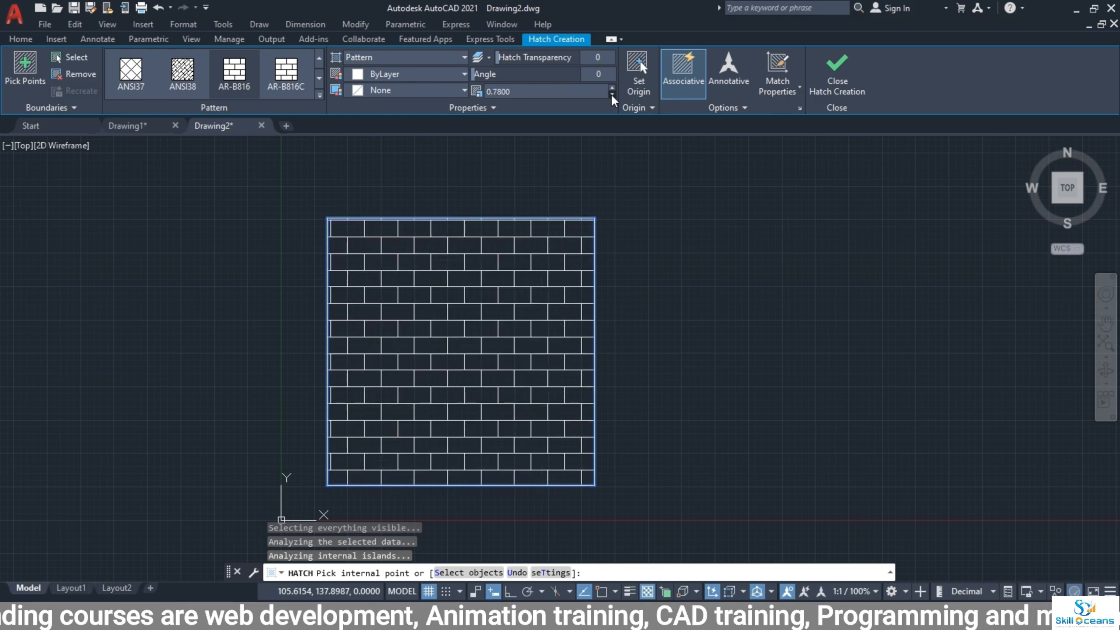
left_click(611, 94)
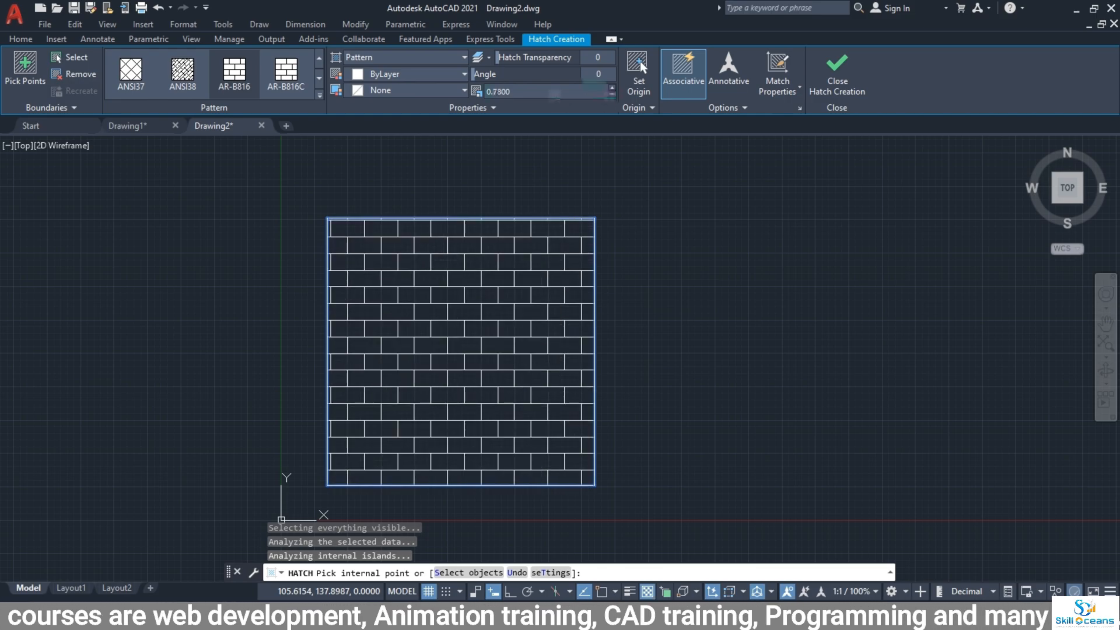
Raise the brick hatch's pattern scale to 1.4.
left_click(612, 88)
left_click(612, 88)
left_click(612, 88)
left_click(612, 88)
left_click(612, 88)
left_click(612, 88)
left_click(612, 88)
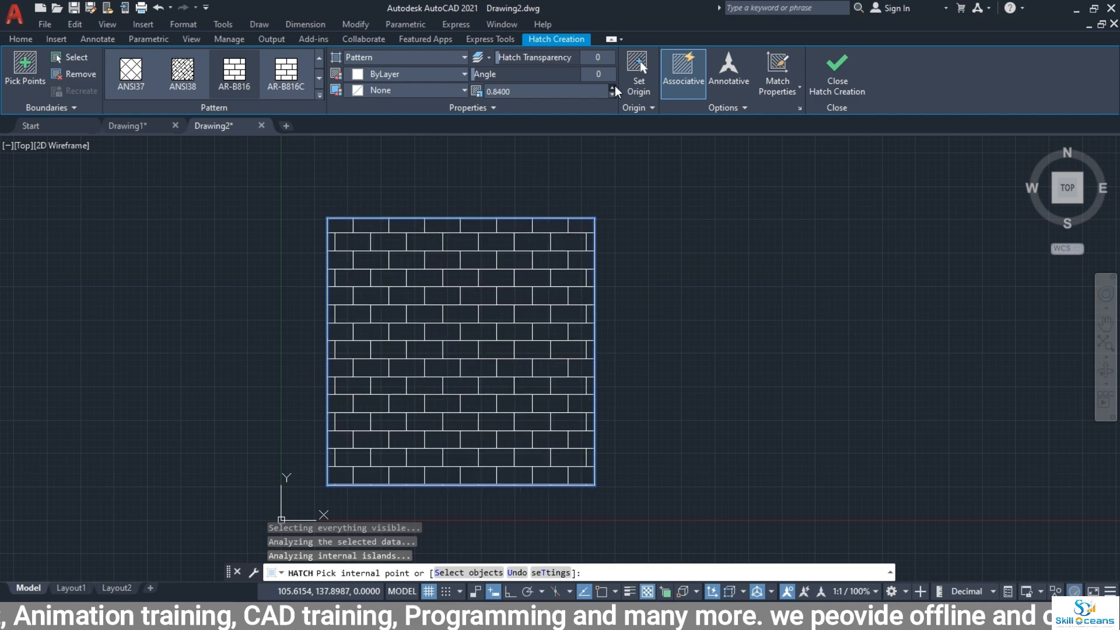
left_click(612, 88)
left_click(612, 88)
left_click(612, 88)
left_click(612, 88)
left_click(612, 88)
left_click(612, 88)
left_click(612, 88)
left_click(612, 88)
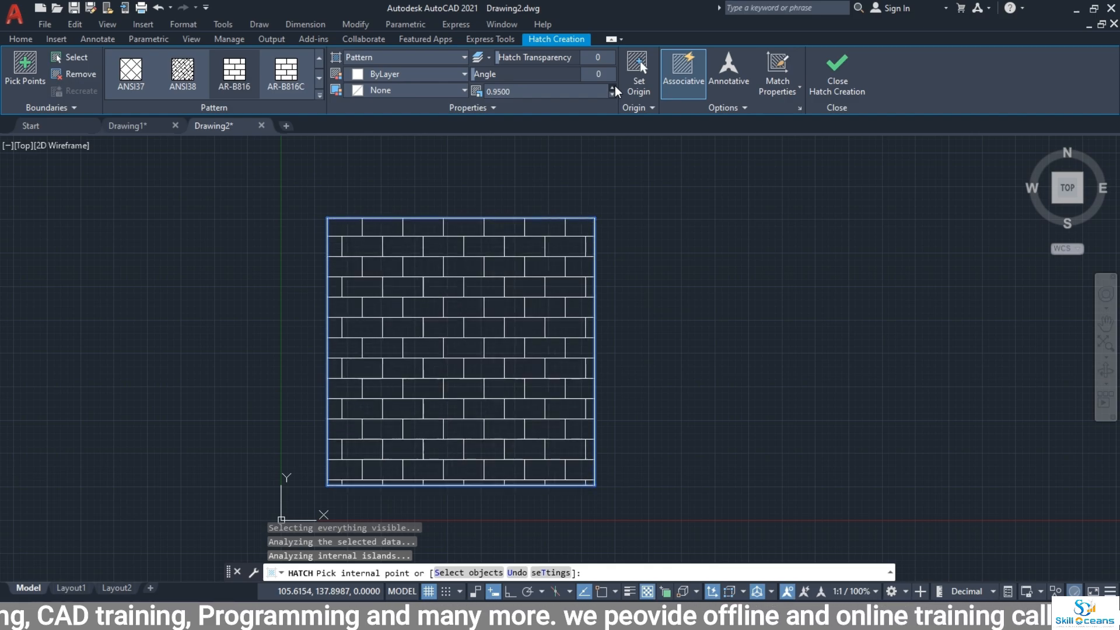
left_click(612, 88)
left_click(612, 88)
left_click(612, 88)
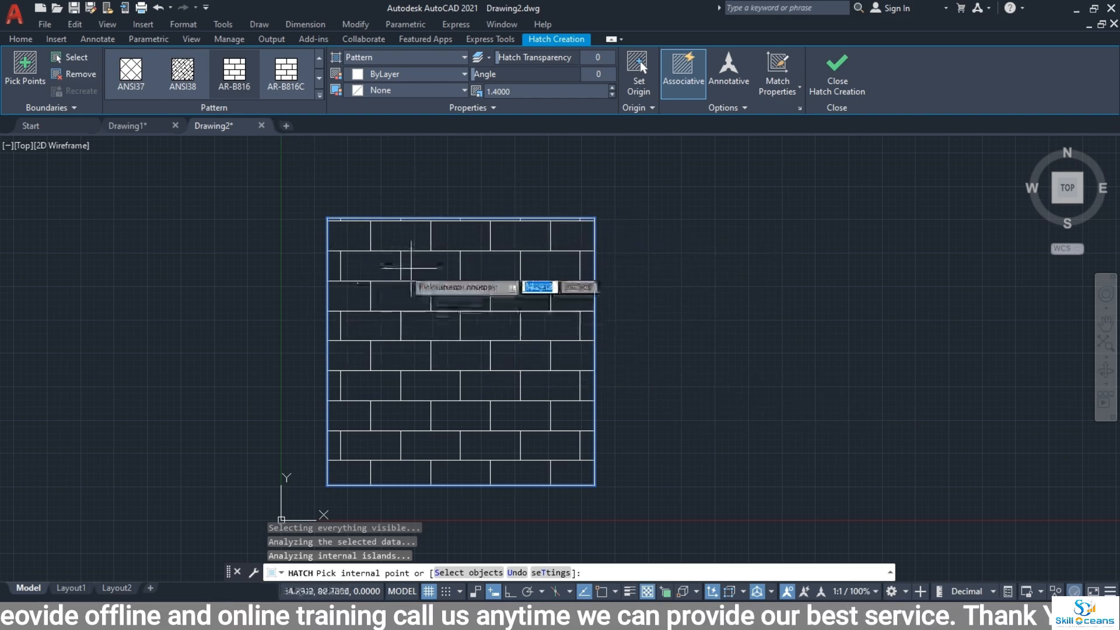
Set the color of the brick hatch lines to red 237,31,36.
left_click(357, 74)
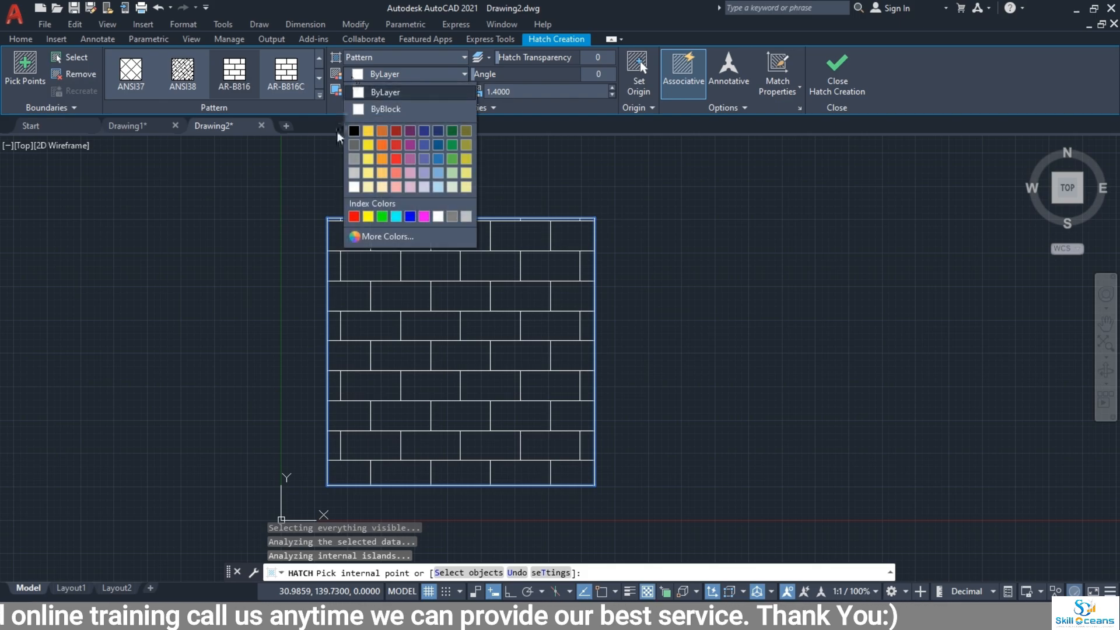
left_click(396, 162)
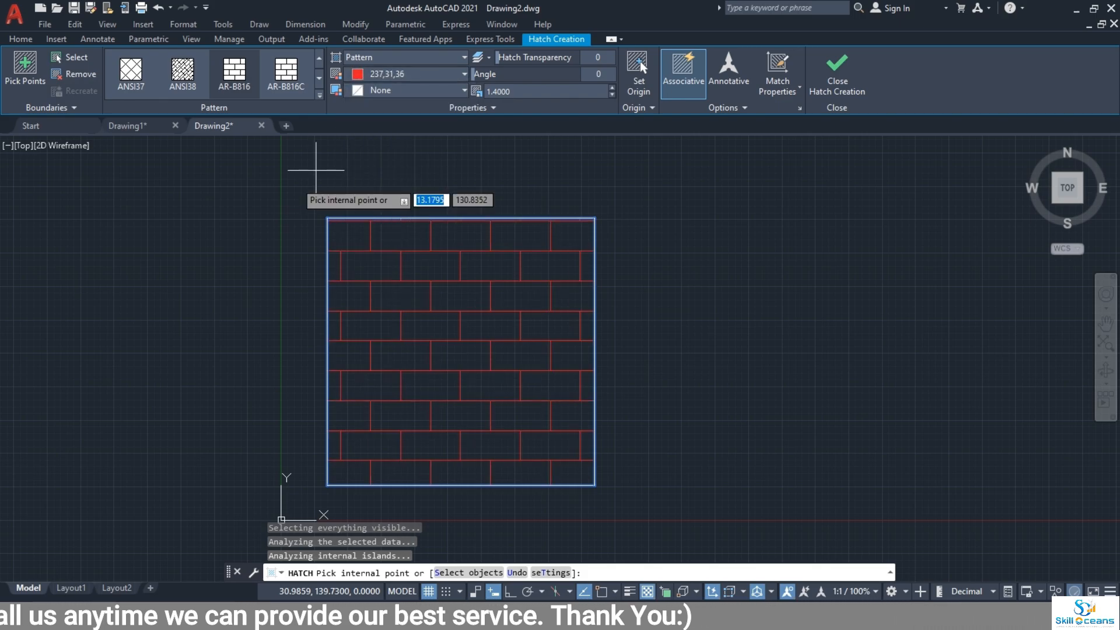
Look through the Index Color, True Color and Color Books choices for the hatch color without choosing another color.
left_click(392, 76)
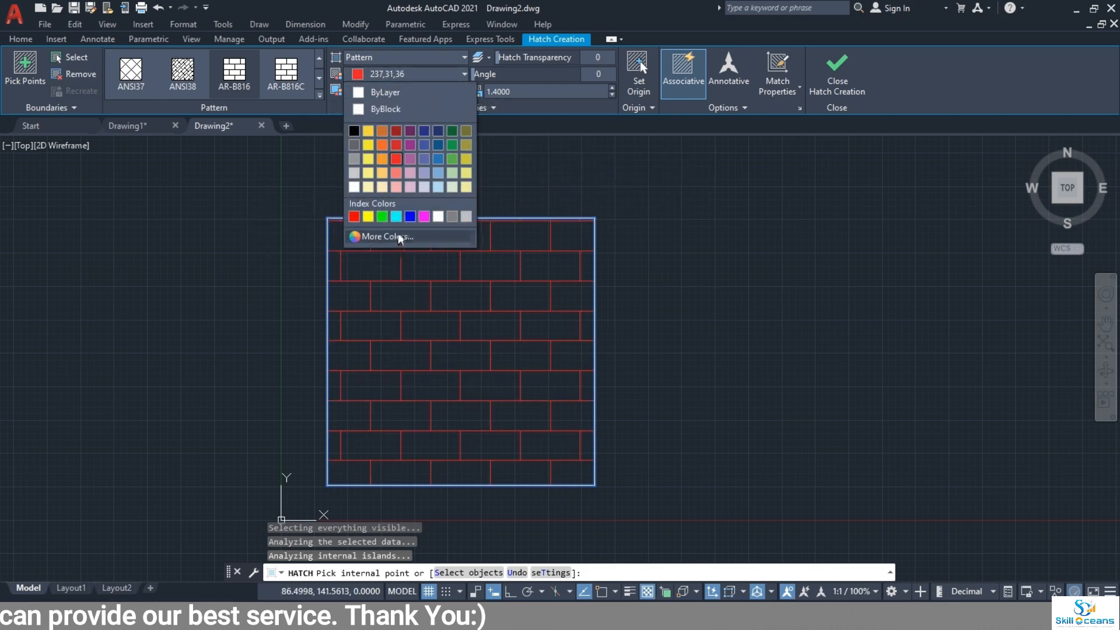
left_click(383, 232)
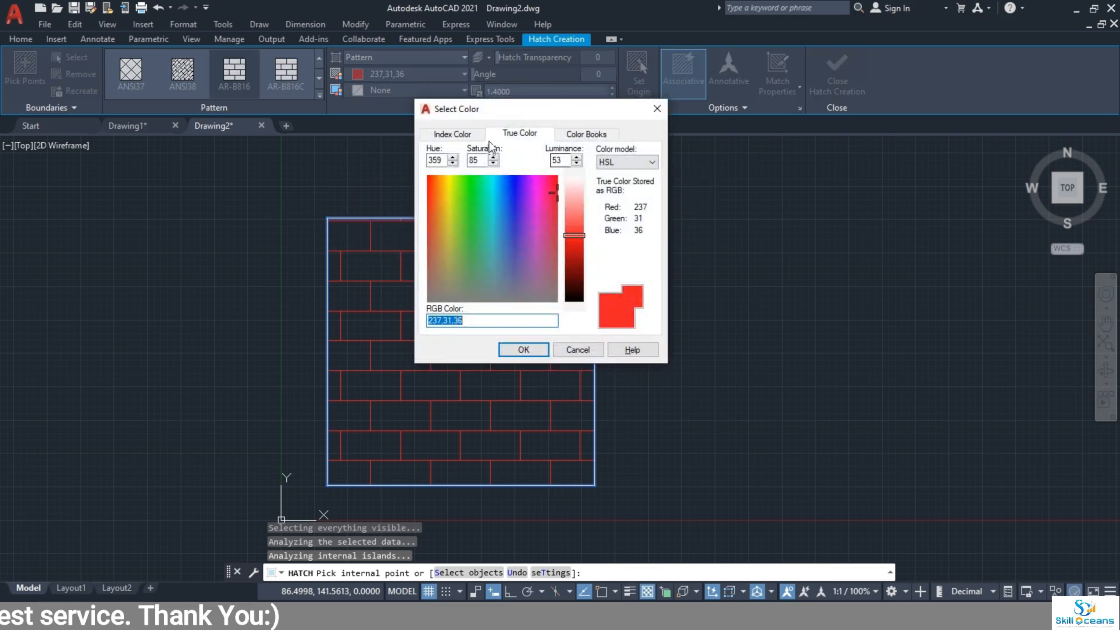
left_click(451, 133)
left_click(505, 134)
left_click(586, 139)
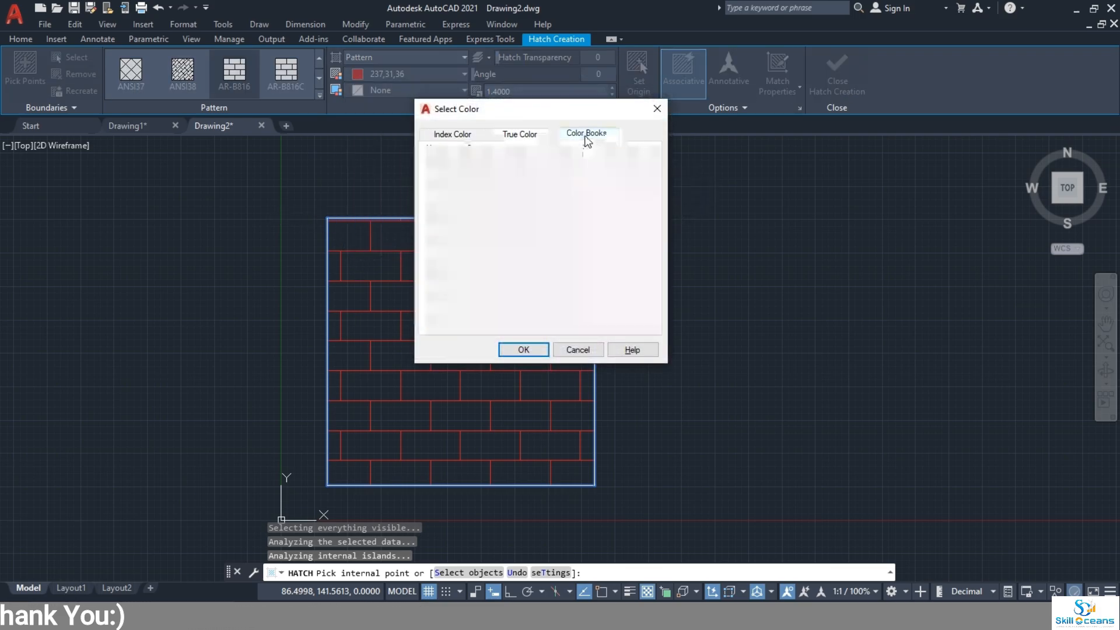
left_click(657, 109)
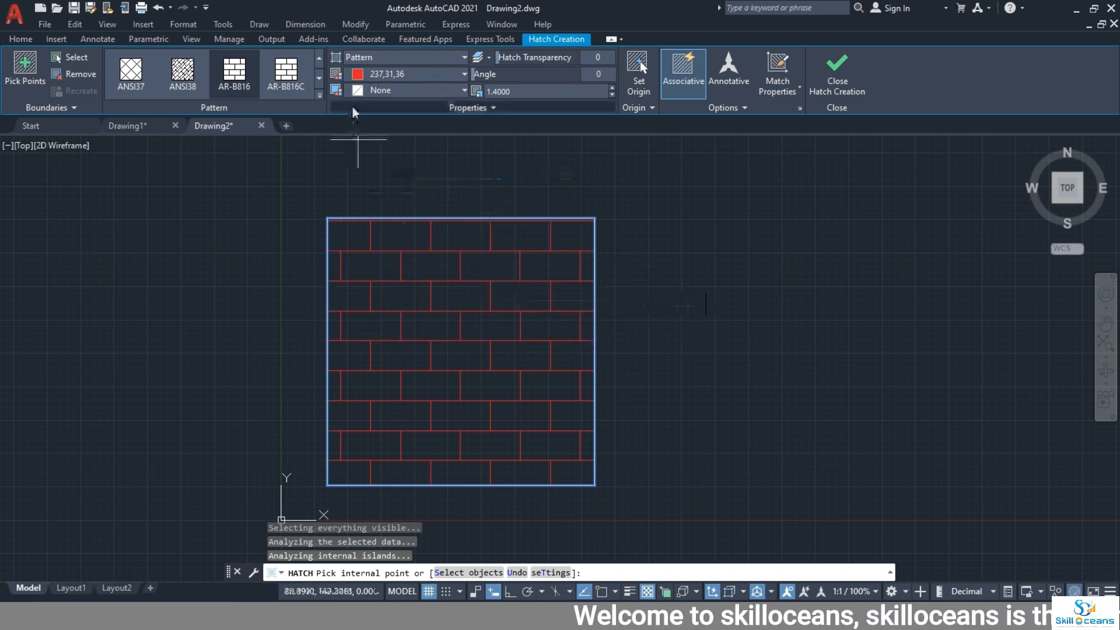
Give the brick hatch a pale yellow background (247,242,129) and an angle of 45, and finish the hatch.
left_click(373, 90)
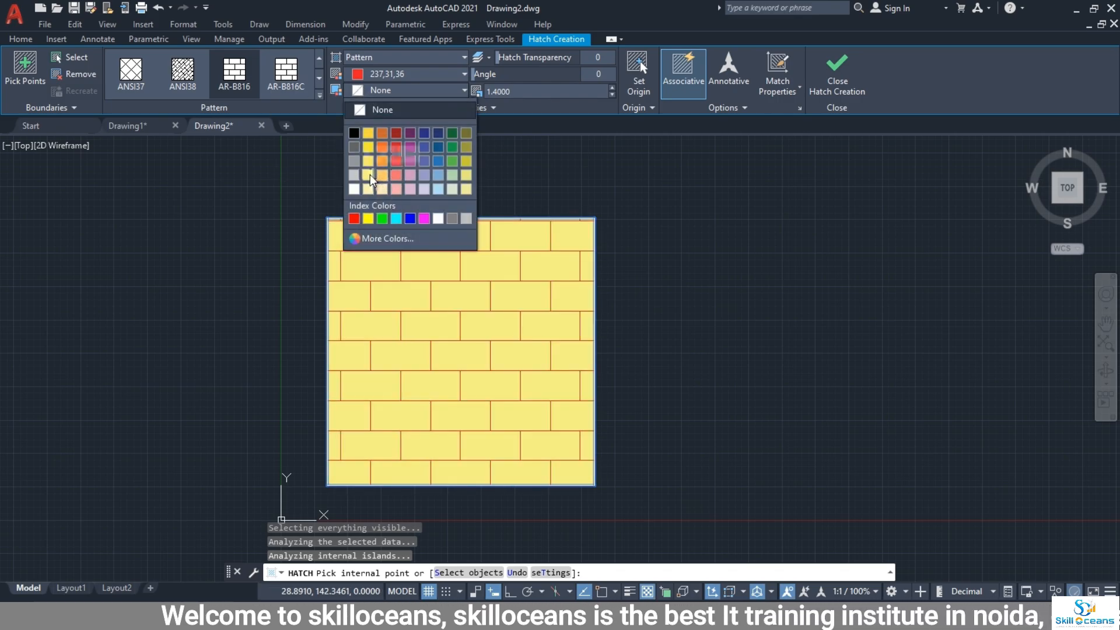
left_click(368, 189)
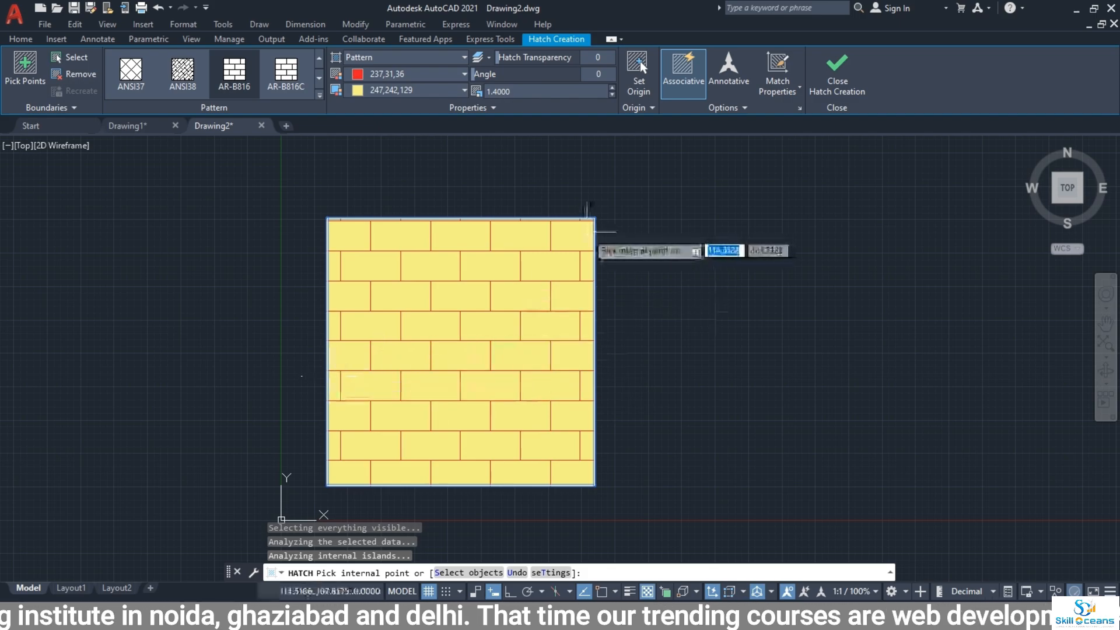
left_click(597, 76)
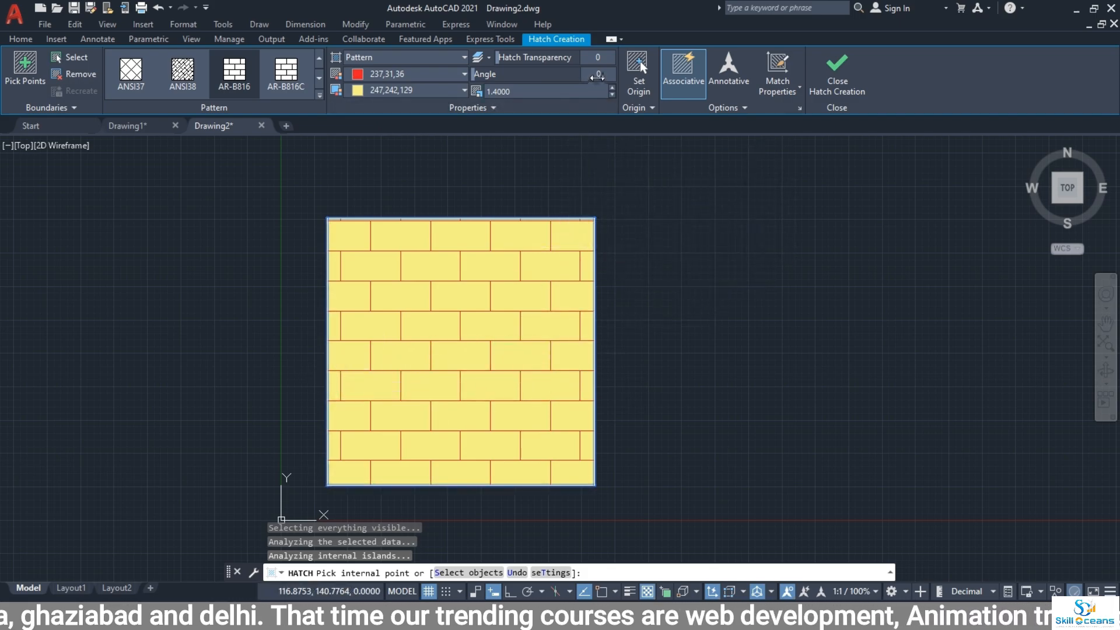
type("45")
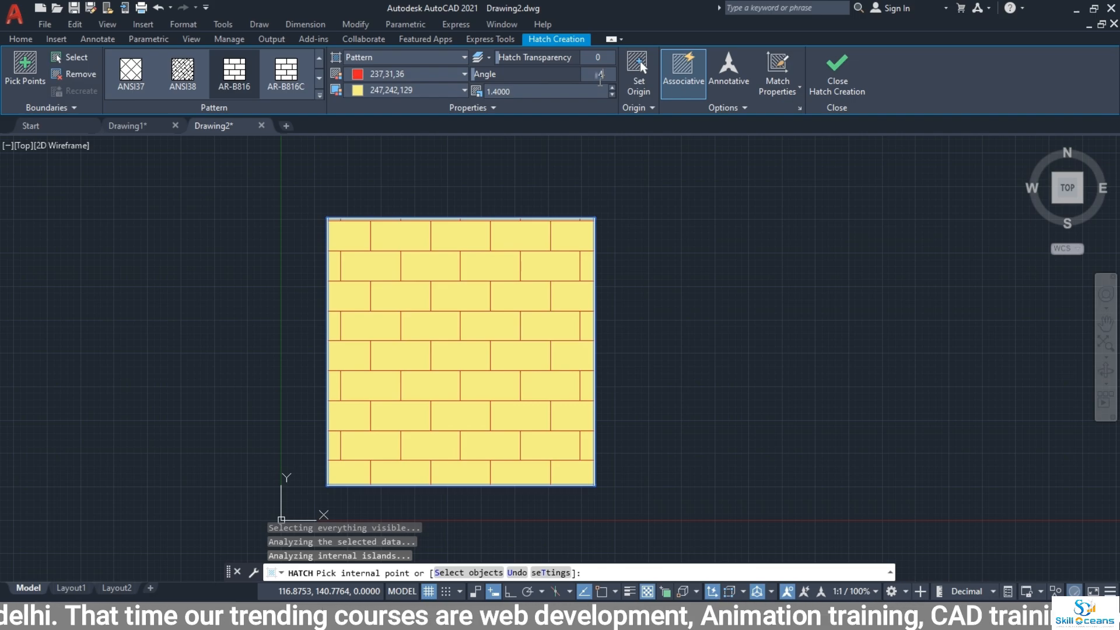
key("Return")
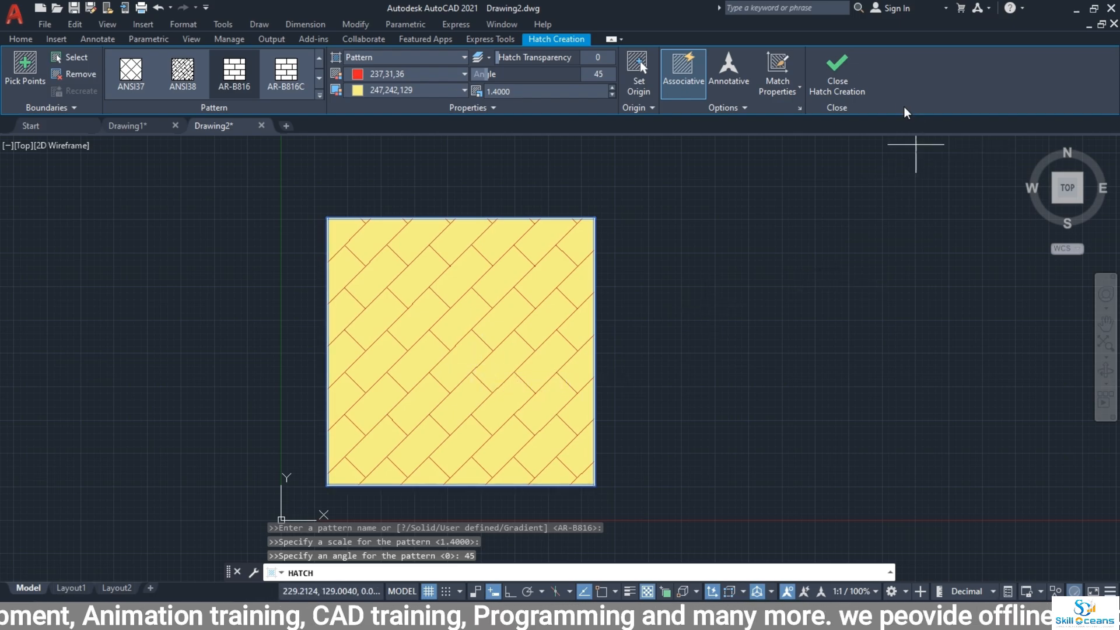
left_click(856, 95)
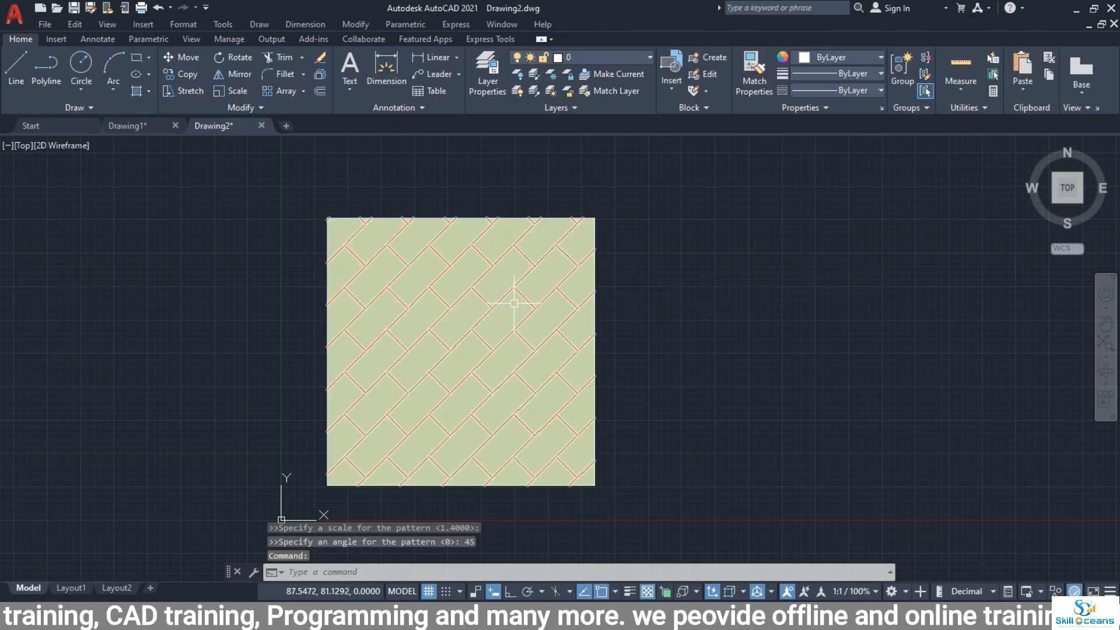